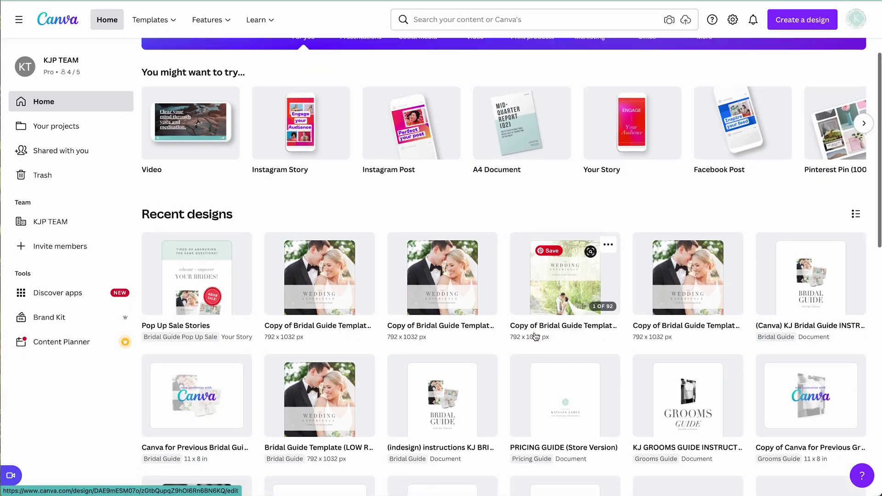
# Start a blank Instagram Story design from the suggestions and show the Photos library.
pyautogui.scroll(-2, 535, 336)
pyautogui.scroll(-2, 536, 337)
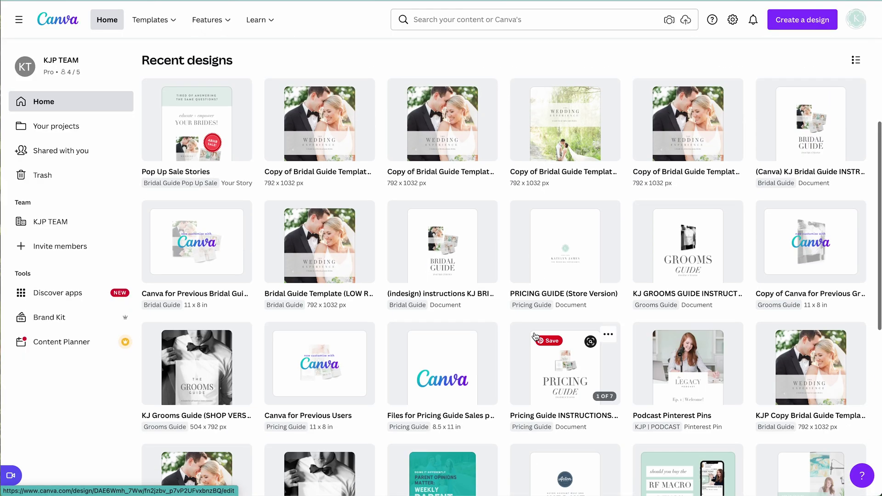
pyautogui.scroll(-3, 535, 336)
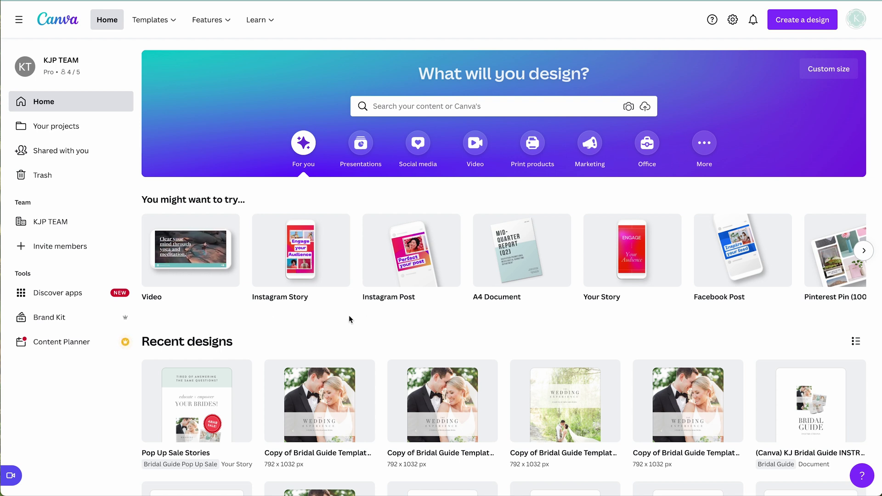
pyautogui.click(287, 242)
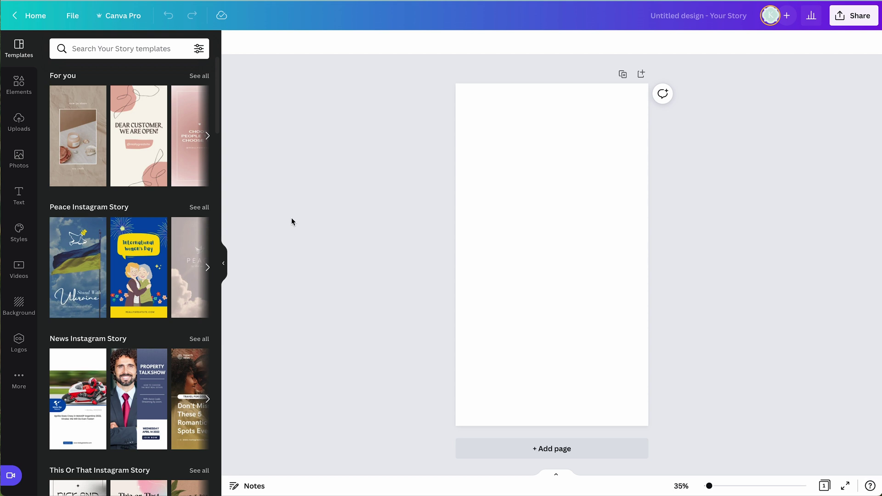
pyautogui.click(18, 158)
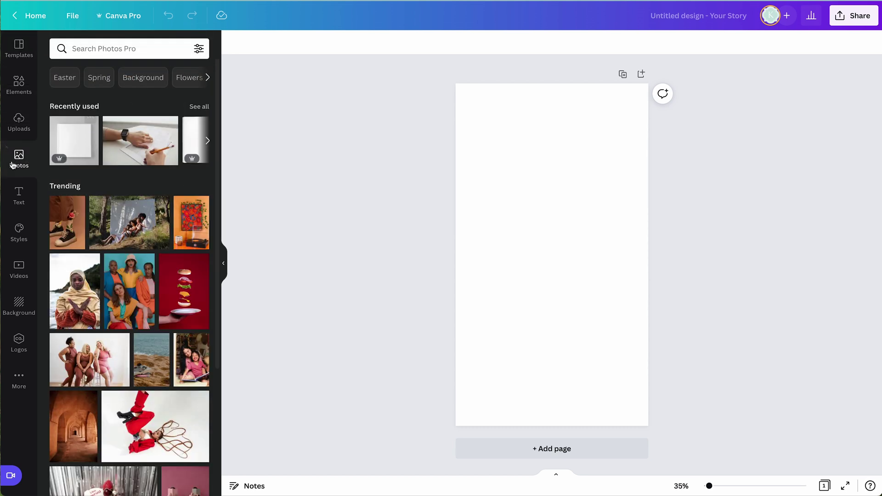
# Add the pink-blossom family photo from Uploads to the Story page.
pyautogui.click(19, 123)
pyautogui.scroll(-10, 108, 250)
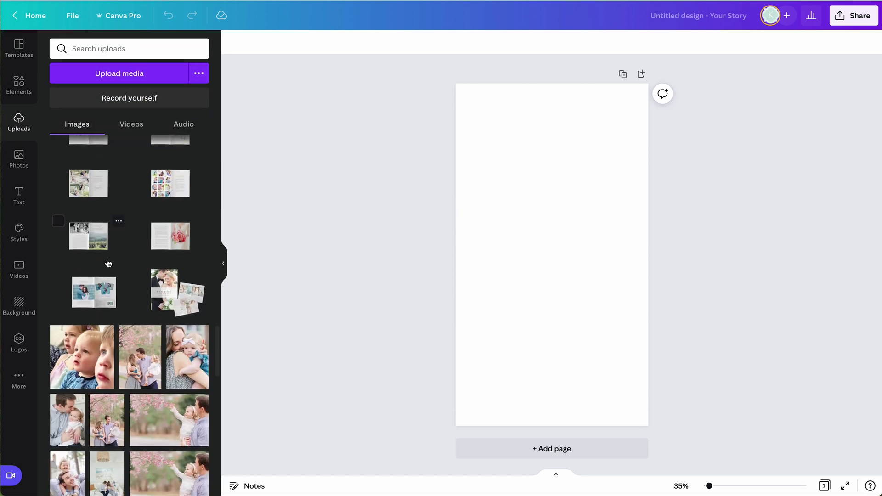
pyautogui.scroll(2, 110, 240)
pyautogui.click(140, 198)
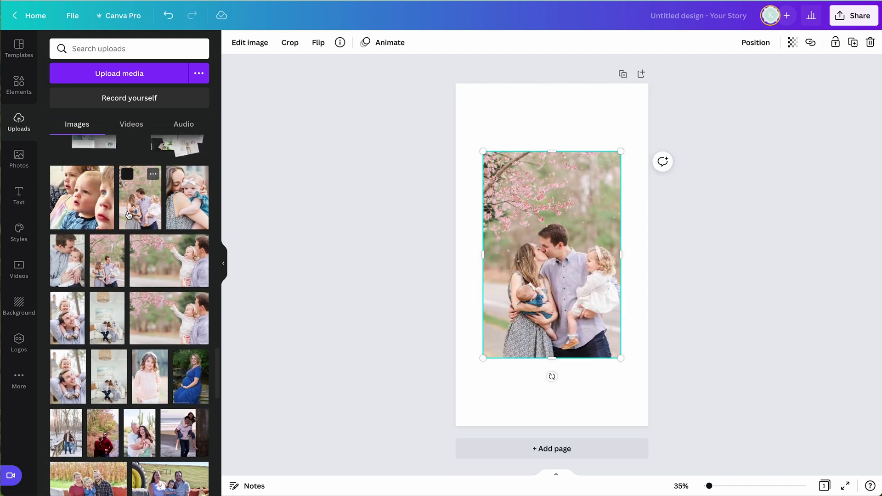
# Resize the family photo, undo the accidental crop, and centre it slightly higher.
pyautogui.moveTo(618, 358)
pyautogui.mouseDown()
pyautogui.moveTo(597, 339)
pyautogui.moveTo(622, 359)
pyautogui.mouseUp()
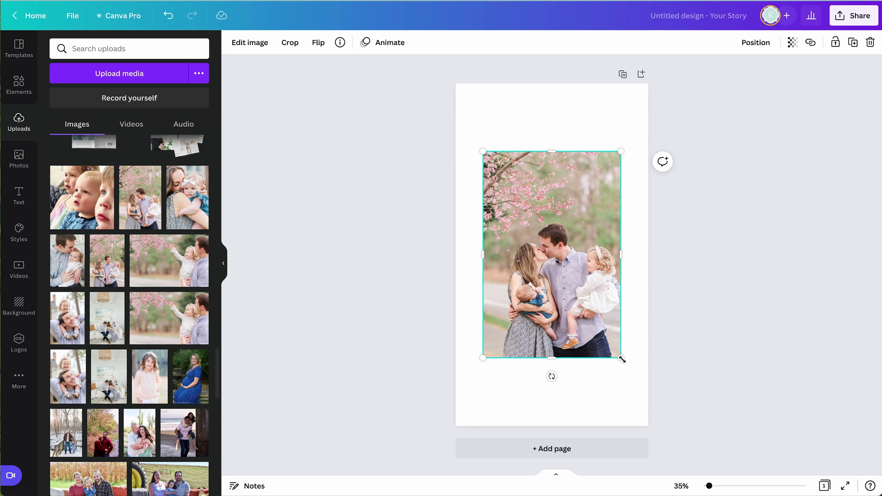
pyautogui.moveTo(622, 360)
pyautogui.mouseDown()
pyautogui.moveTo(597, 337)
pyautogui.moveTo(622, 375)
pyautogui.mouseUp()
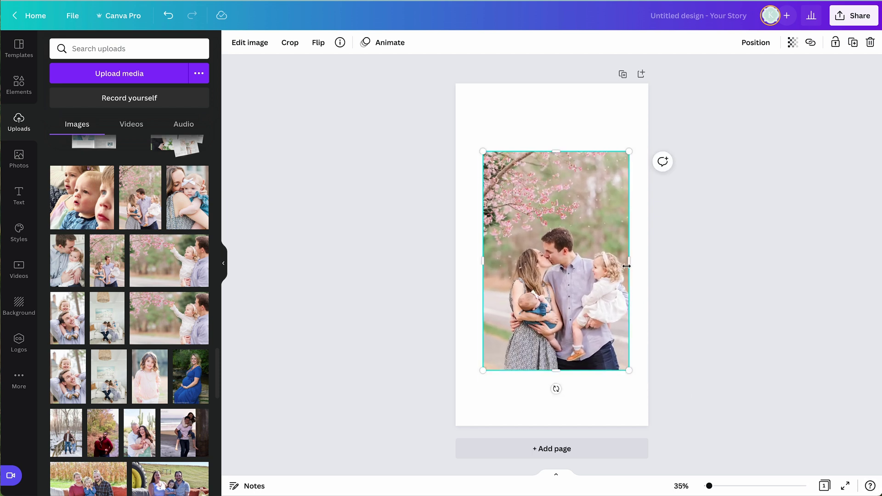
pyautogui.moveTo(629, 264)
pyautogui.mouseDown()
pyautogui.moveTo(582, 266)
pyautogui.moveTo(624, 265)
pyautogui.mouseUp()
pyautogui.moveTo(550, 150)
pyautogui.mouseDown()
pyautogui.moveTo(550, 181)
pyautogui.moveTo(549, 146)
pyautogui.mouseUp()
pyautogui.hotkey('ctrl', 'z')
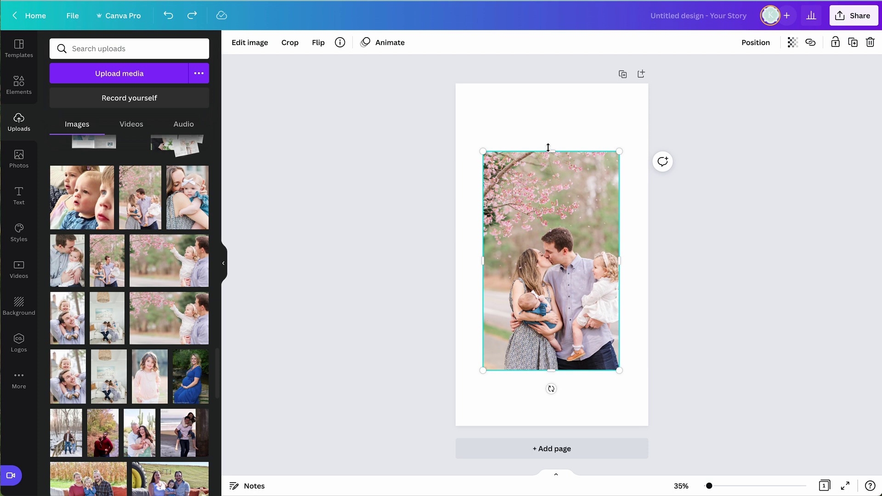
pyautogui.click(416, 219)
pyautogui.moveTo(537, 208); pyautogui.dragTo(533, 208)
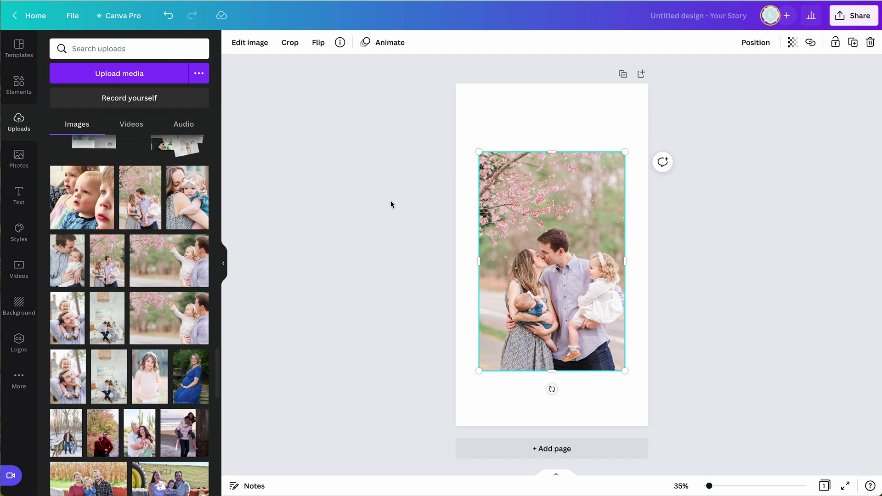
pyautogui.moveTo(531, 236); pyautogui.dragTo(531, 230)
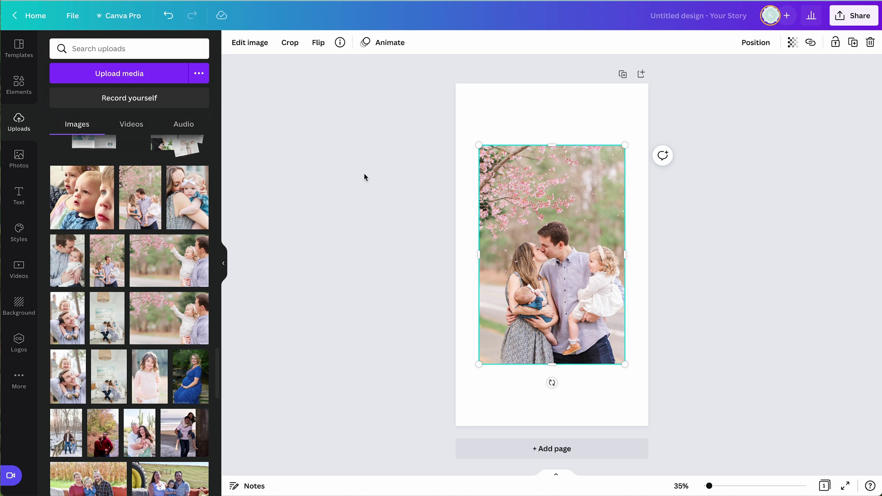
pyautogui.click(19, 190)
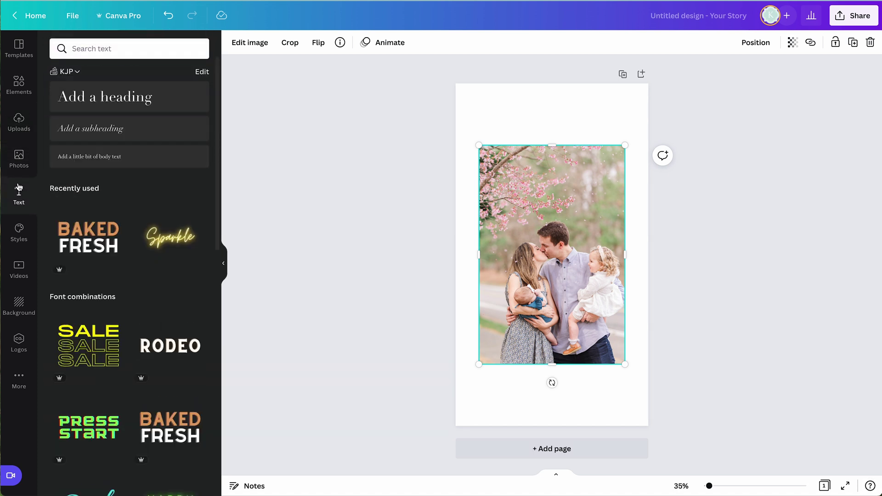
# Insert a heading text box and snap it centred just above the family photo.
pyautogui.click(114, 96)
pyautogui.click(510, 389)
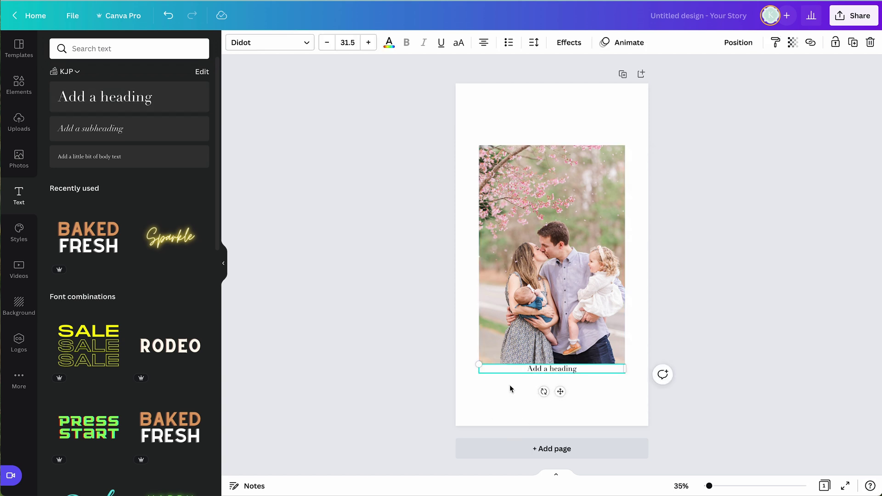
pyautogui.moveTo(560, 368); pyautogui.dragTo(547, 139)
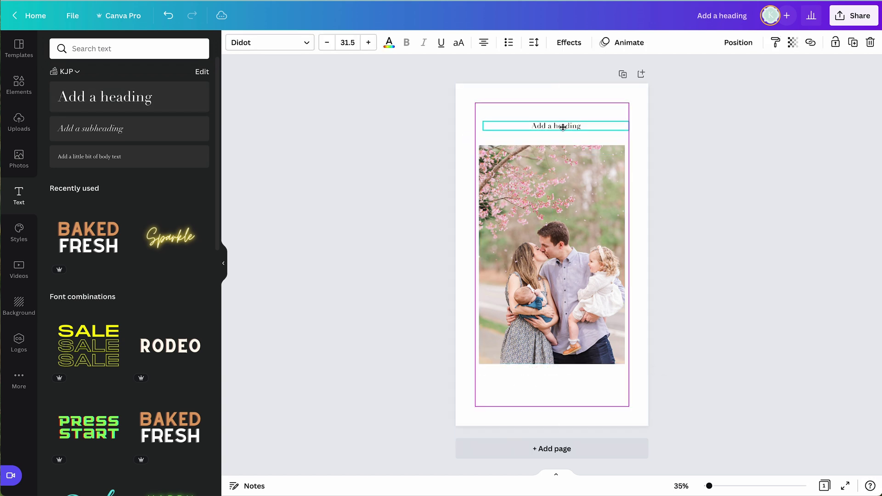
pyautogui.moveTo(564, 127)
pyautogui.mouseDown()
pyautogui.moveTo(546, 129)
pyautogui.moveTo(553, 128)
pyautogui.mouseUp()
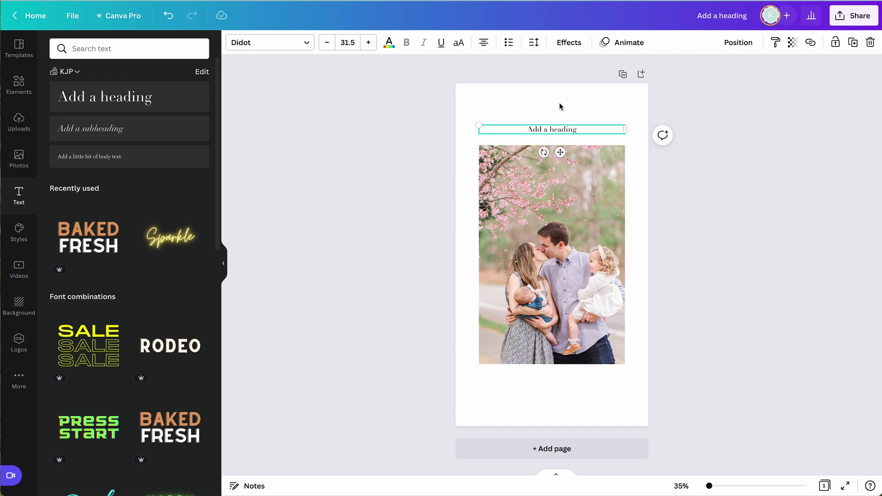
pyautogui.click(62, 72)
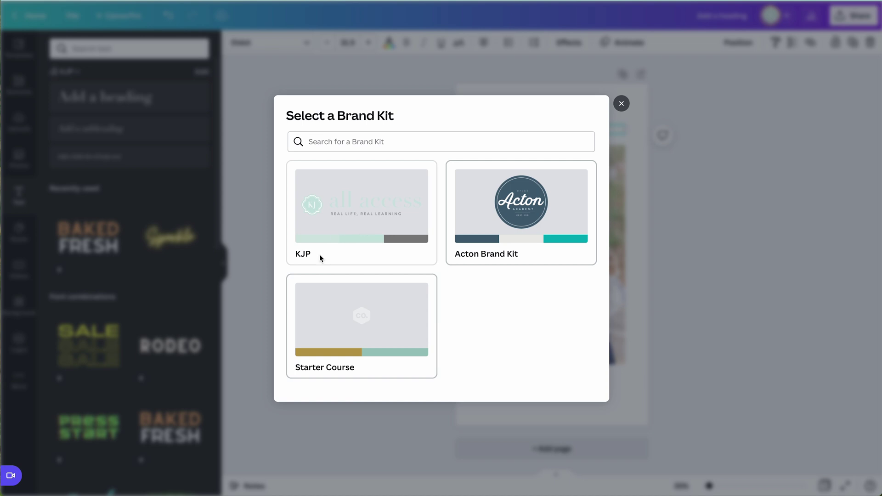
# Close the Select a Brand Kit dialog, keeping the KJP kit's text styles.
pyautogui.click(621, 103)
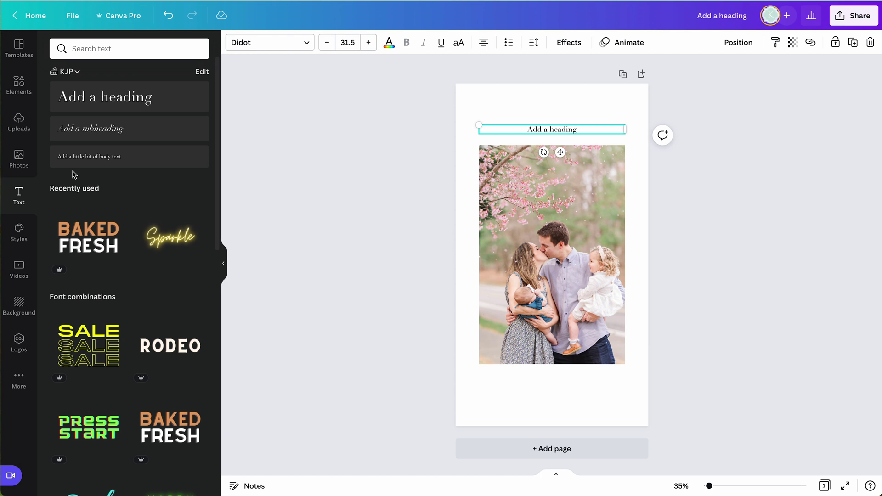
# Replace the heading placeholder with 'New Family Shoot'.
pyautogui.click(533, 110)
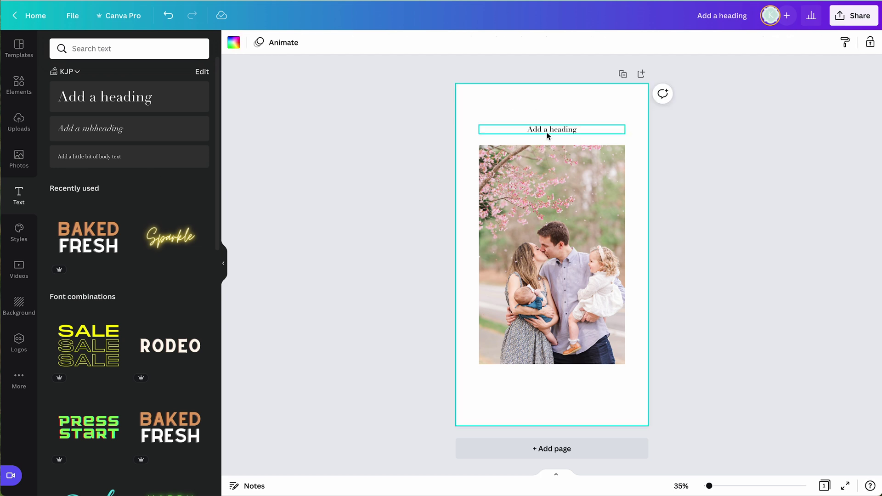
pyautogui.click(548, 130)
pyautogui.click(548, 130)
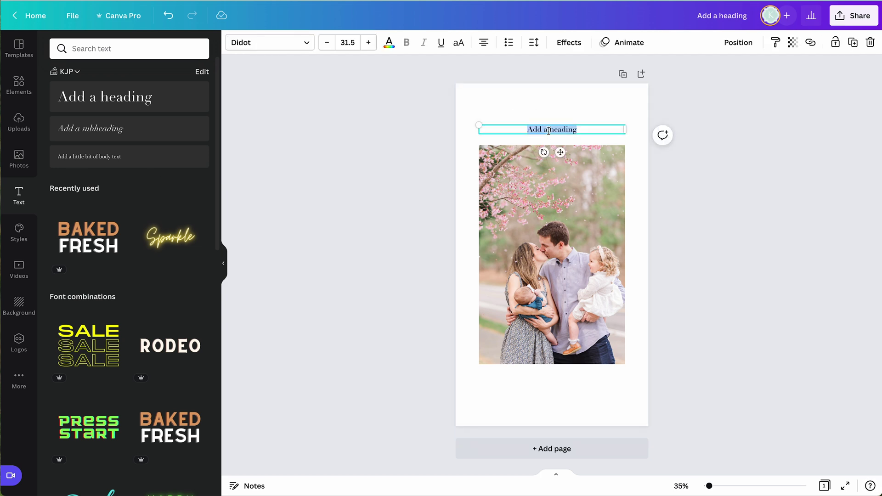
pyautogui.scroll(-4, 184, 309)
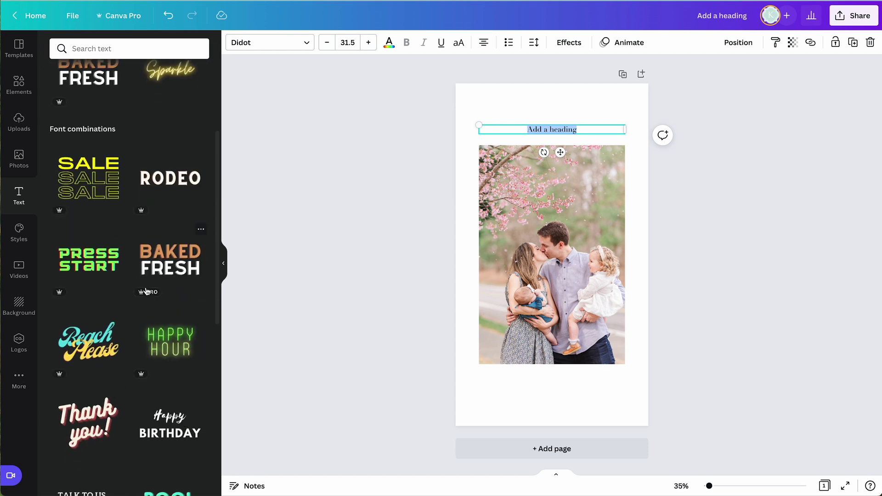
pyautogui.scroll(4, 159, 216)
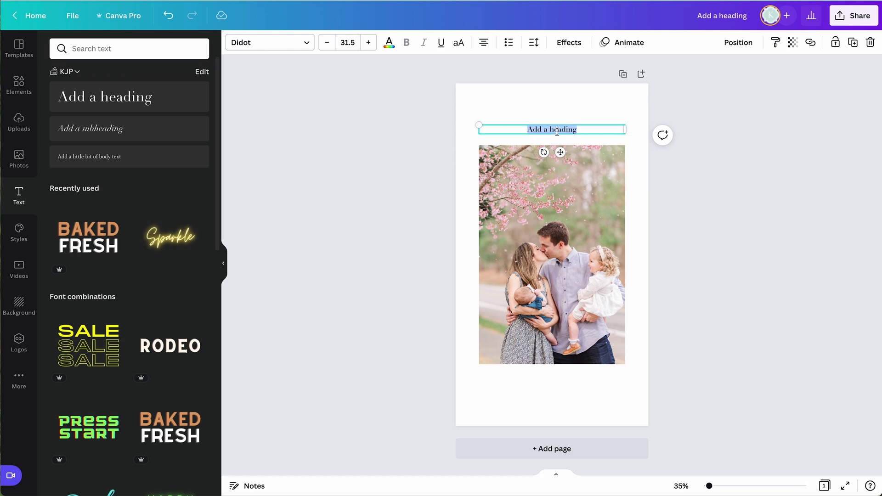
pyautogui.write('New Family Shoot')
pyautogui.click(419, 150)
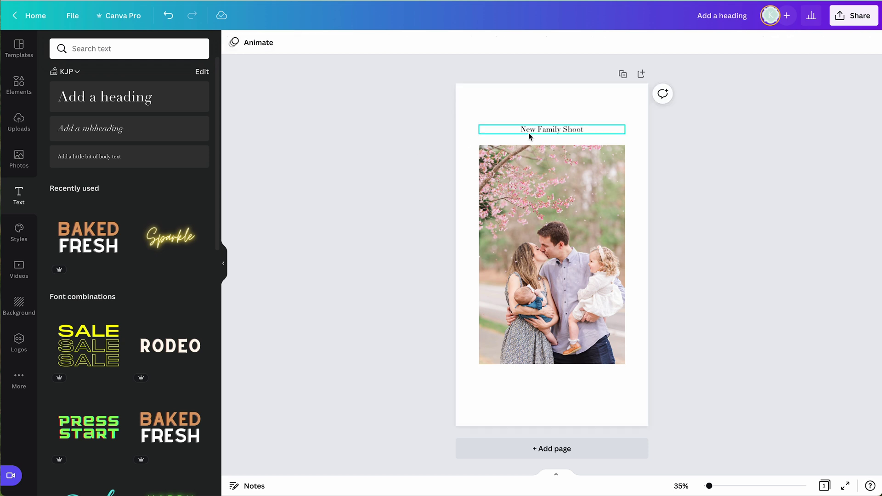
pyautogui.click(539, 131)
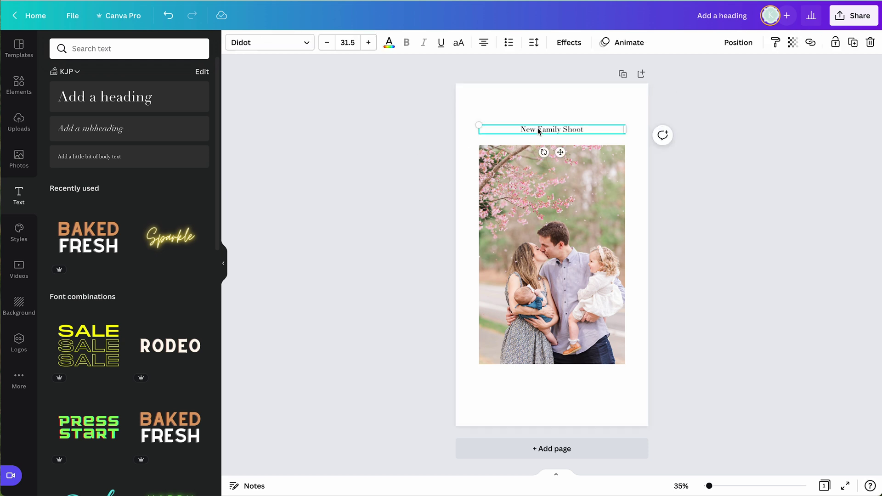
# Enlarge the heading to Didot size 53.2 and recentre it on the page.
pyautogui.click(369, 43)
pyautogui.click(369, 43)
pyautogui.click(369, 42)
pyautogui.click(369, 42)
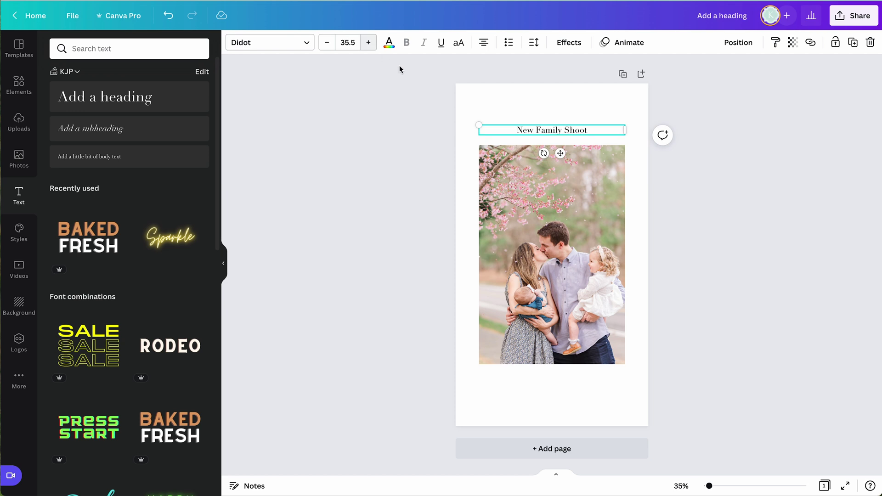
pyautogui.moveTo(476, 124); pyautogui.dragTo(407, 100)
pyautogui.moveTo(518, 130); pyautogui.dragTo(553, 126)
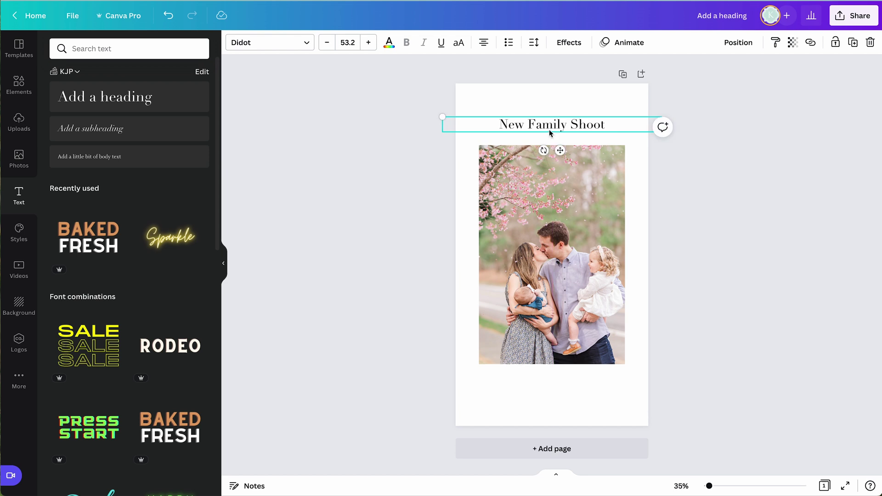
# Colour the heading with the grey KJP swatch.
pyautogui.click(387, 45)
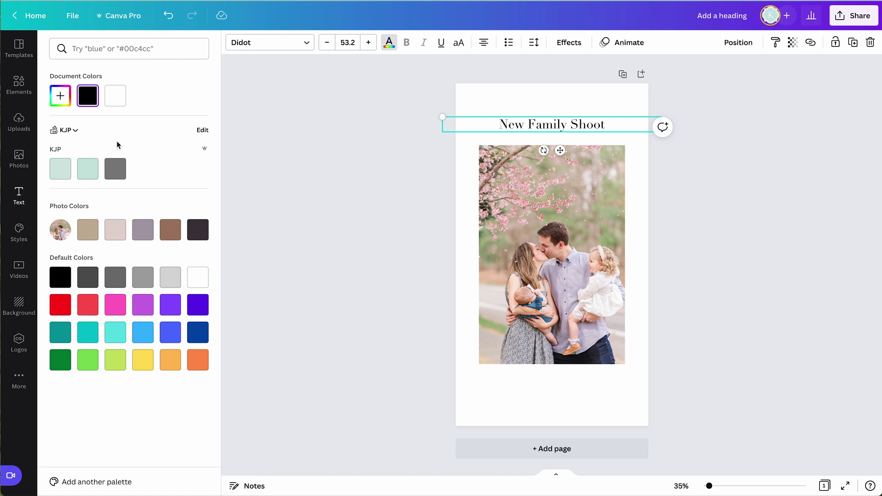
pyautogui.click(120, 172)
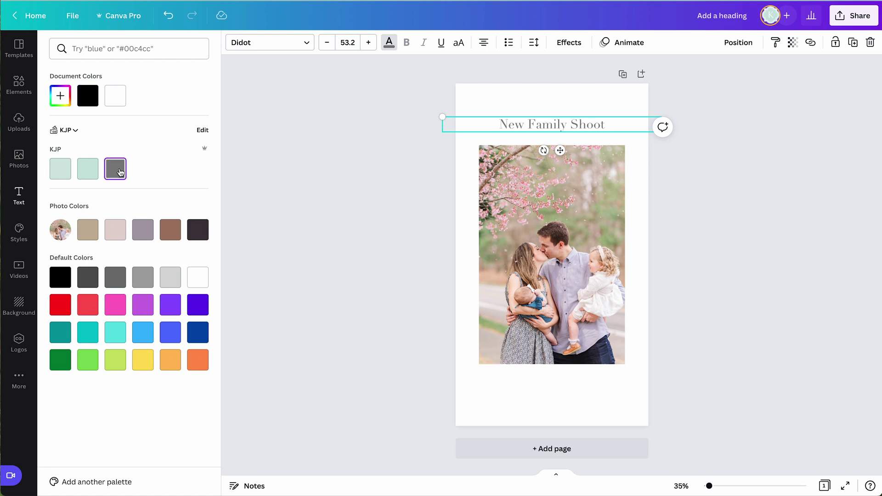
pyautogui.press('Escape')
pyautogui.click(514, 206)
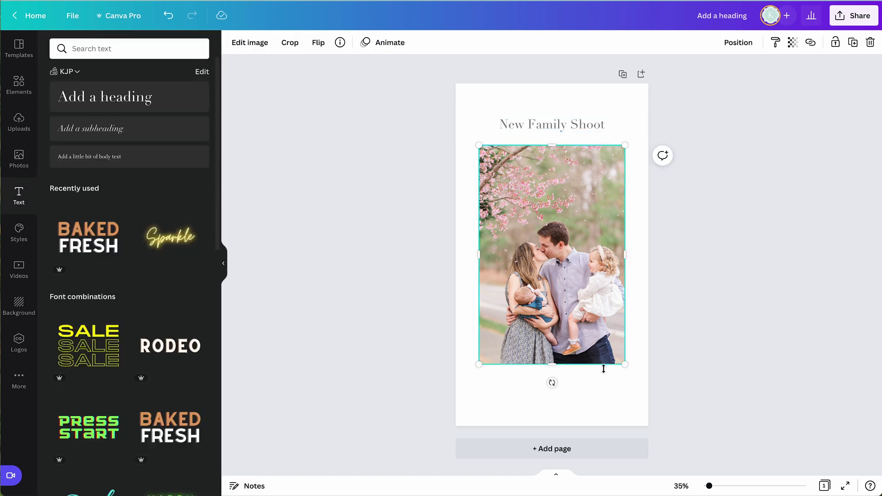
# Shrink the large family photo and reposition it on the page.
pyautogui.moveTo(622, 365); pyautogui.dragTo(594, 318)
pyautogui.moveTo(553, 252)
pyautogui.mouseDown()
pyautogui.moveTo(553, 275)
pyautogui.moveTo(550, 267)
pyautogui.mouseUp()
pyautogui.click(428, 251)
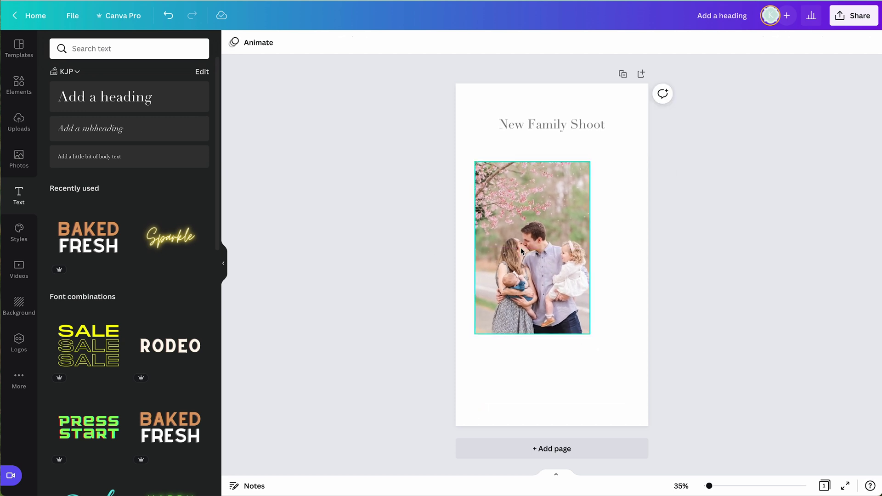
pyautogui.click(521, 251)
# Duplicate the photo, shrink the copy at lower right, and swap in the mother-and-baby image.
pyautogui.hotkey('ctrl', 'd')
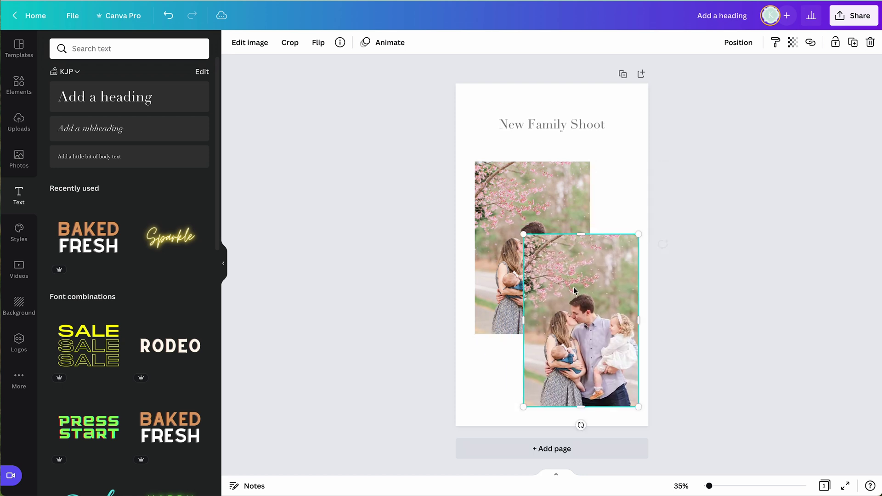
pyautogui.moveTo(541, 269); pyautogui.dragTo(565, 295)
pyautogui.moveTo(607, 328); pyautogui.dragTo(597, 313)
pyautogui.click(19, 121)
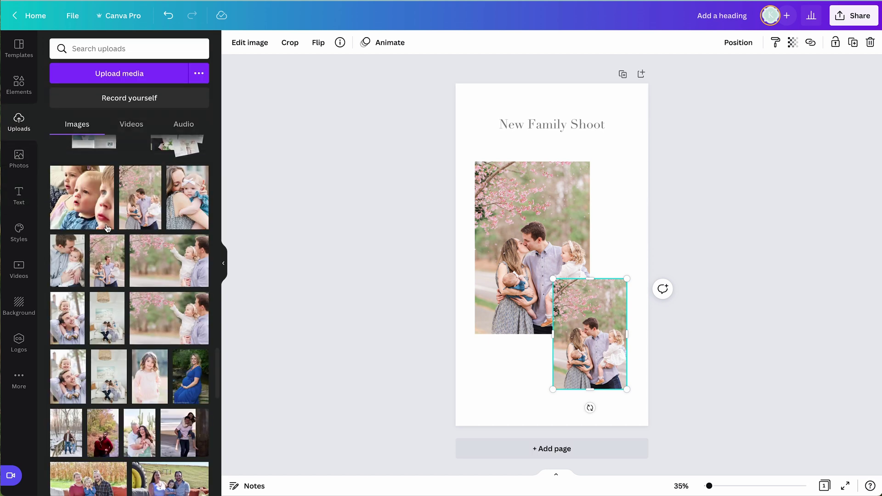
pyautogui.scroll(-1, 107, 229)
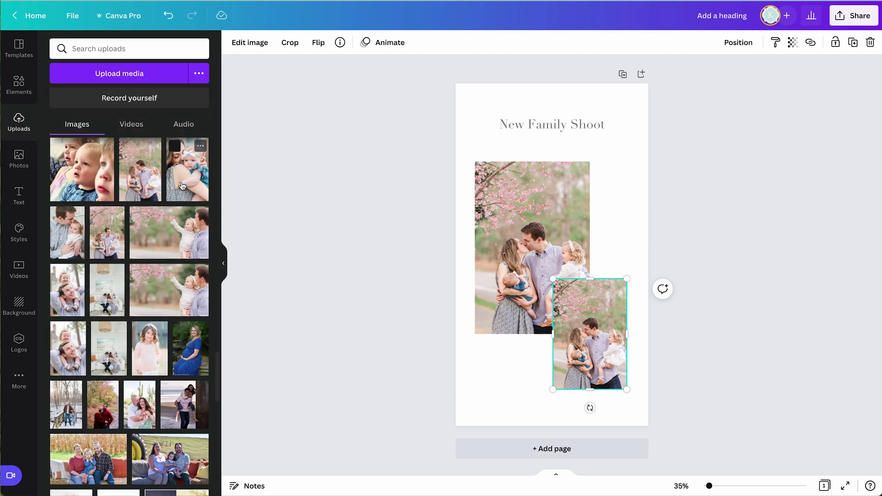
pyautogui.moveTo(182, 186); pyautogui.dragTo(576, 323)
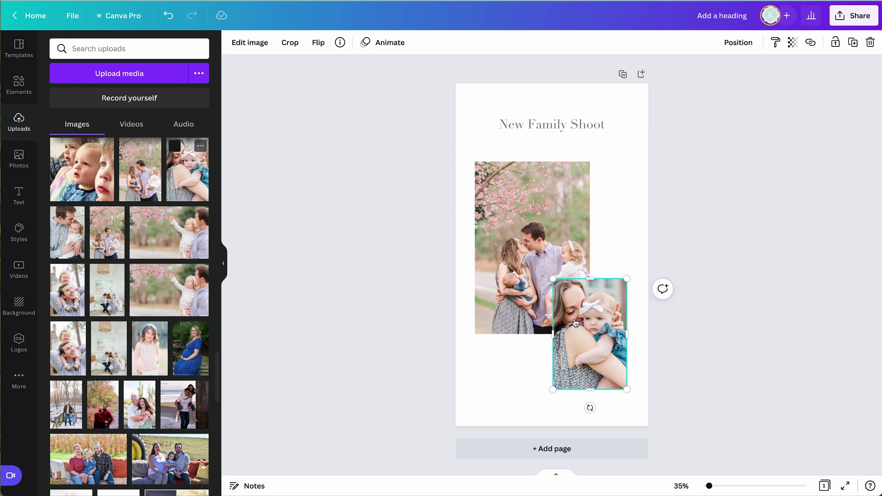
pyautogui.click(531, 364)
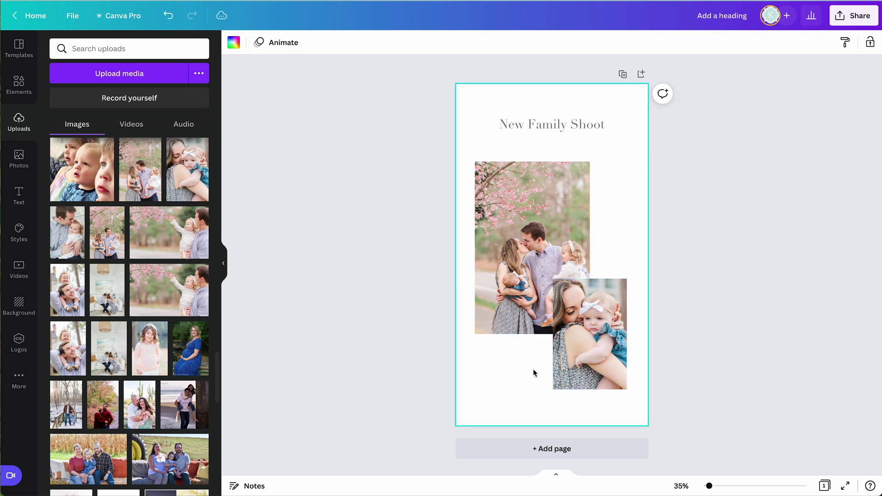
pyautogui.click(17, 87)
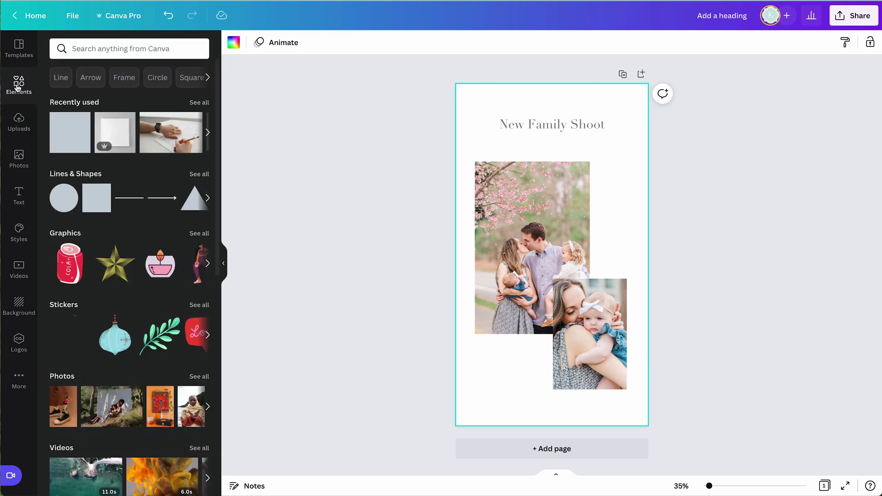
# Add a white square sized around the small photo and send it behind the photo.
pyautogui.click(73, 123)
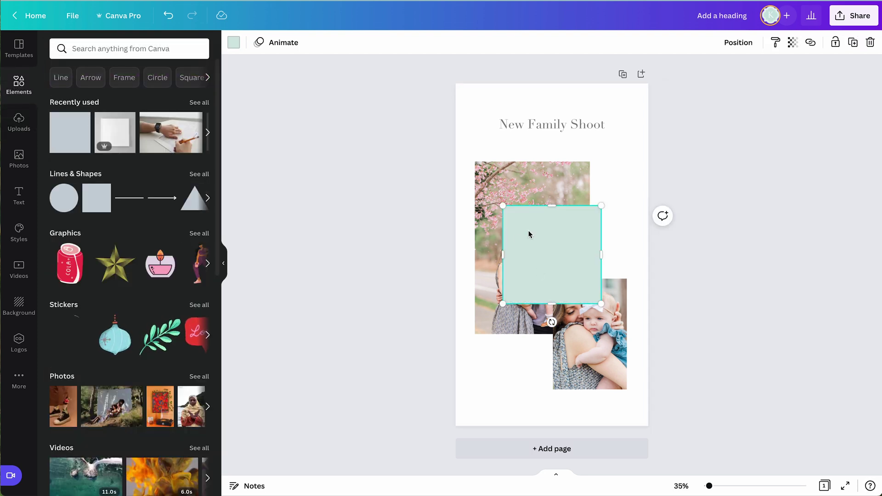
pyautogui.moveTo(532, 232); pyautogui.dragTo(570, 293)
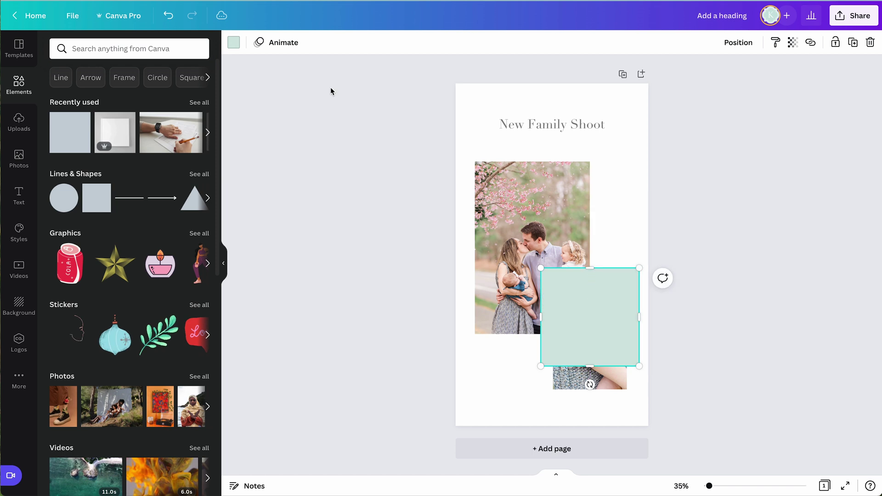
pyautogui.click(233, 42)
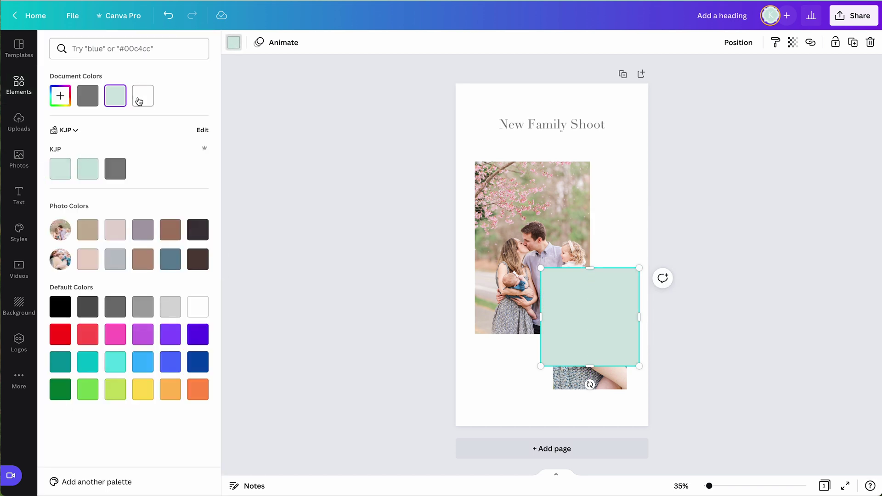
pyautogui.click(143, 96)
pyautogui.moveTo(589, 299); pyautogui.dragTo(589, 301)
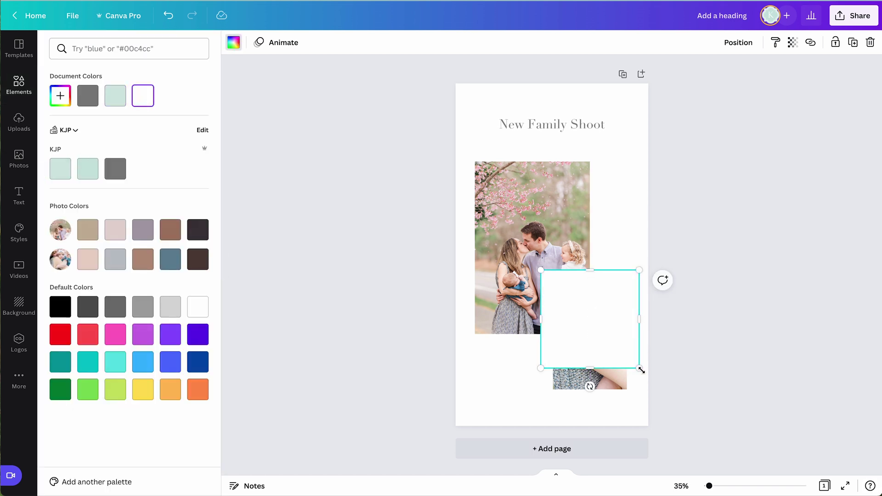
pyautogui.moveTo(641, 369); pyautogui.dragTo(671, 400)
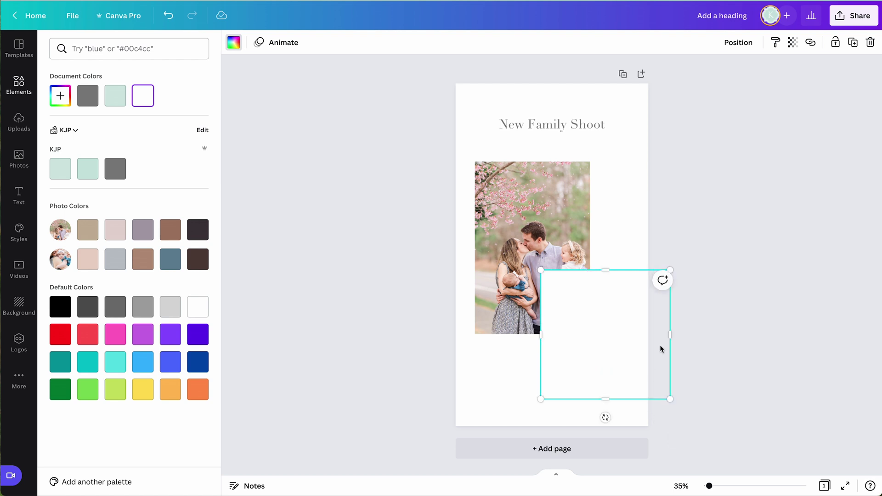
pyautogui.moveTo(668, 335); pyautogui.dragTo(632, 336)
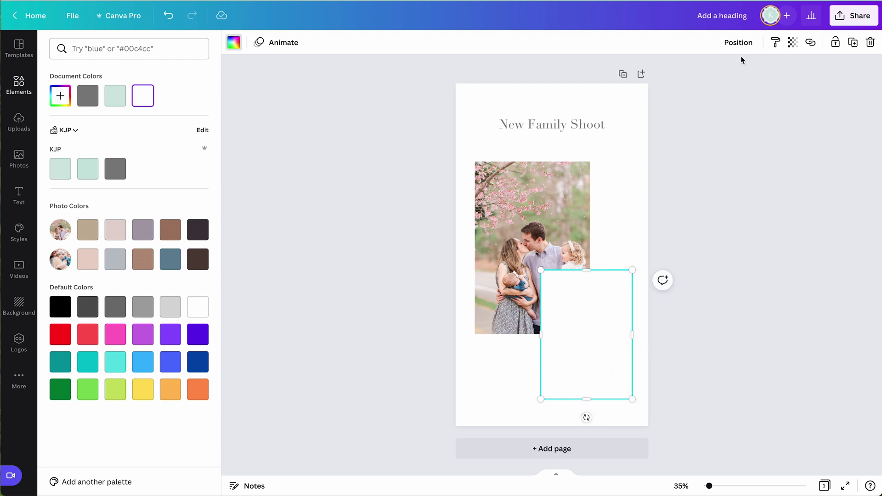
pyautogui.click(735, 42)
pyautogui.click(706, 74)
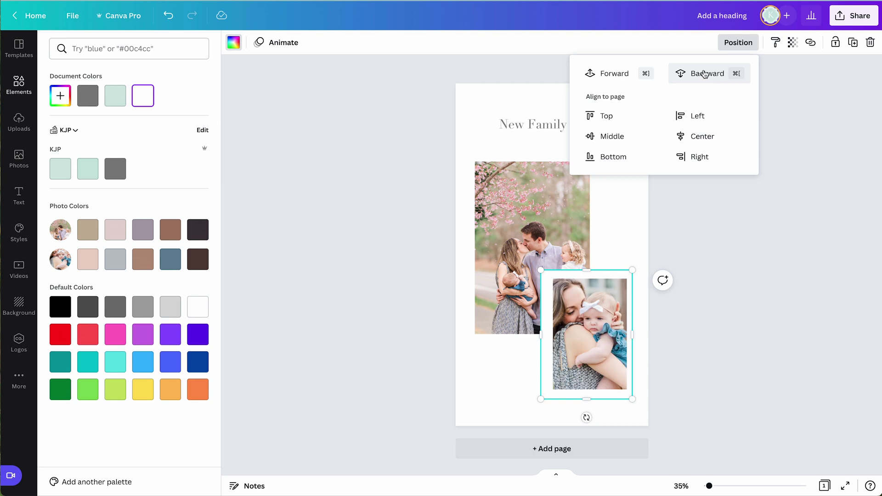
pyautogui.click(743, 297)
# Select the frame and photo together, shrink them, and nudge them into alignment.
pyautogui.click(593, 302)
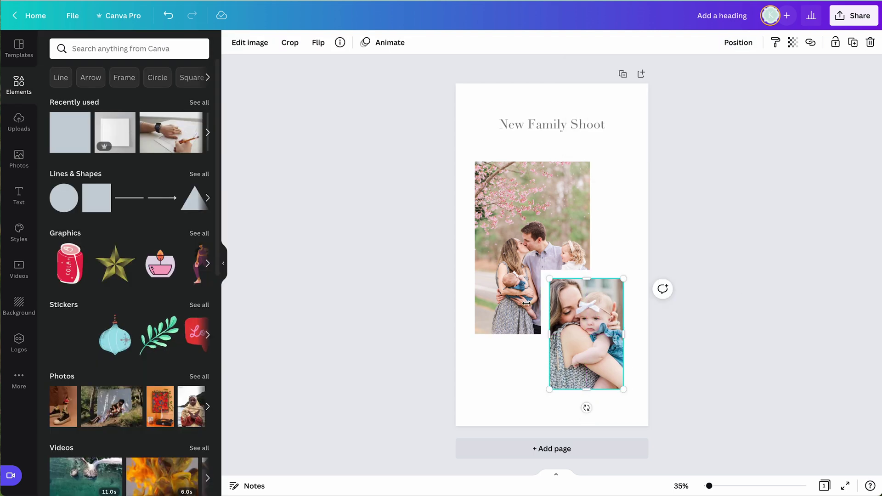
pyautogui.click(300, 248)
pyautogui.click(589, 394)
pyautogui.keyDown('shift'); pyautogui.click(592, 307); pyautogui.keyUp('shift')
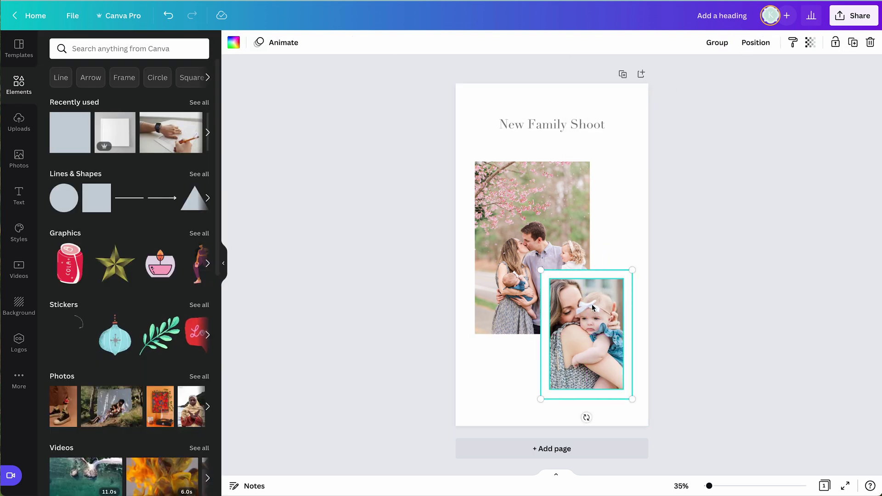
pyautogui.moveTo(593, 307); pyautogui.dragTo(596, 321)
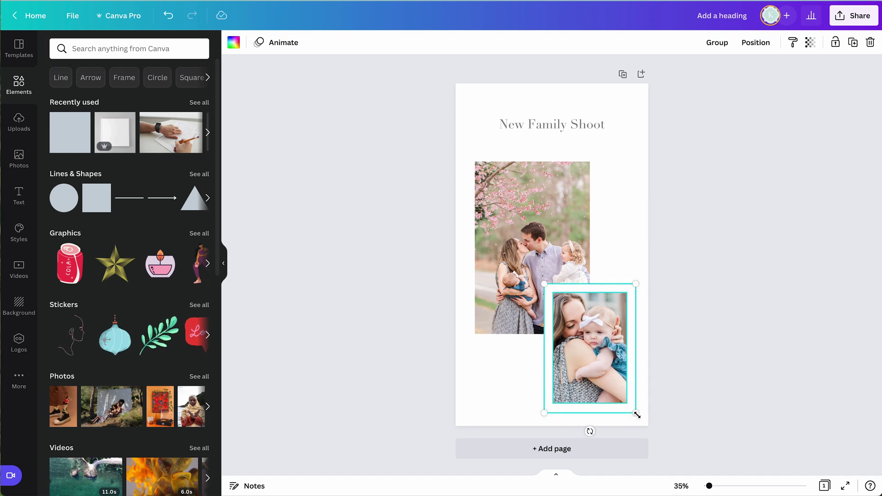
pyautogui.moveTo(637, 415); pyautogui.dragTo(614, 386)
pyautogui.moveTo(592, 340); pyautogui.dragTo(599, 339)
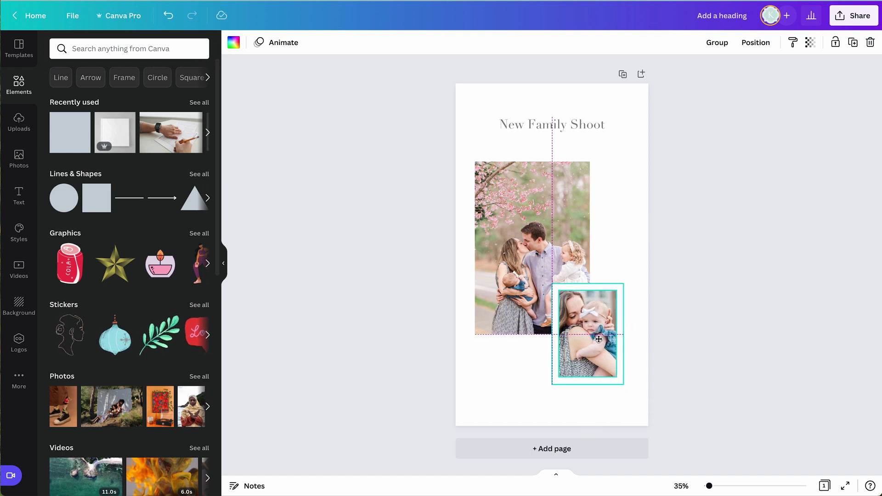
pyautogui.click(599, 339)
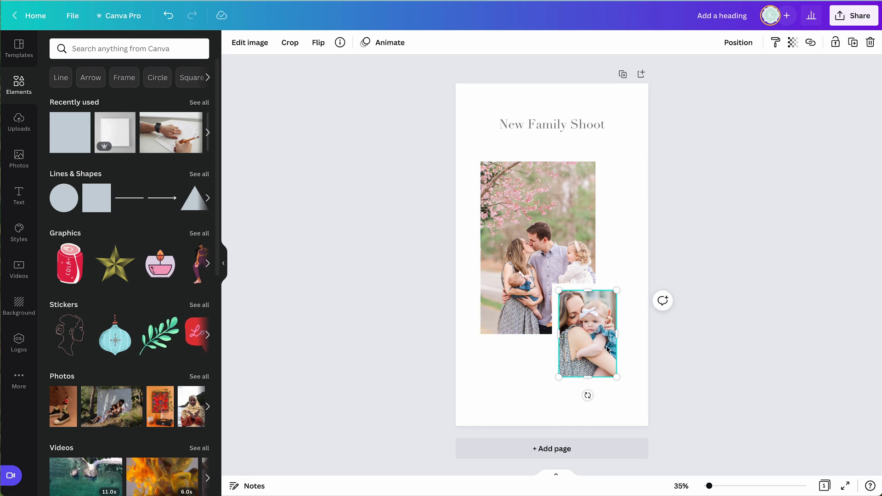
pyautogui.click(645, 417)
pyautogui.click(586, 366)
pyautogui.moveTo(586, 366); pyautogui.dragTo(590, 353)
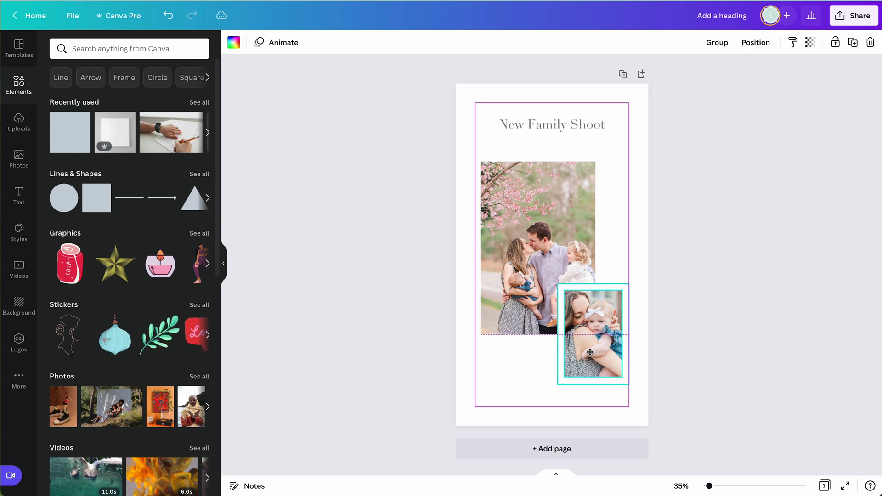
pyautogui.click(524, 384)
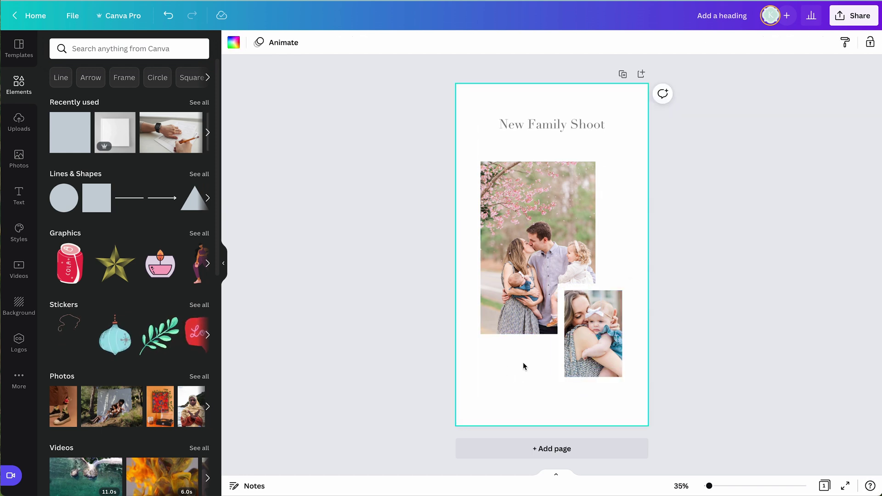
pyautogui.click(556, 127)
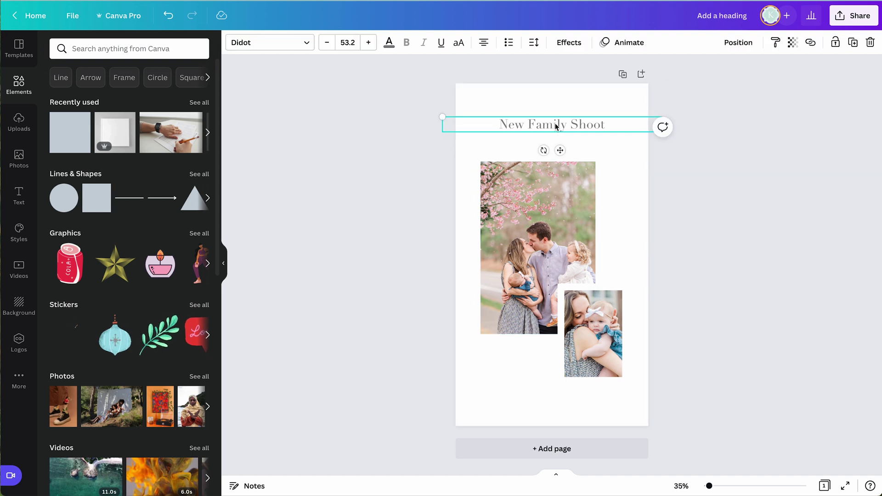
# Copy the title below itself as a family-name subtitle at size 42.3.
pyautogui.moveTo(556, 127); pyautogui.dragTo(554, 138)
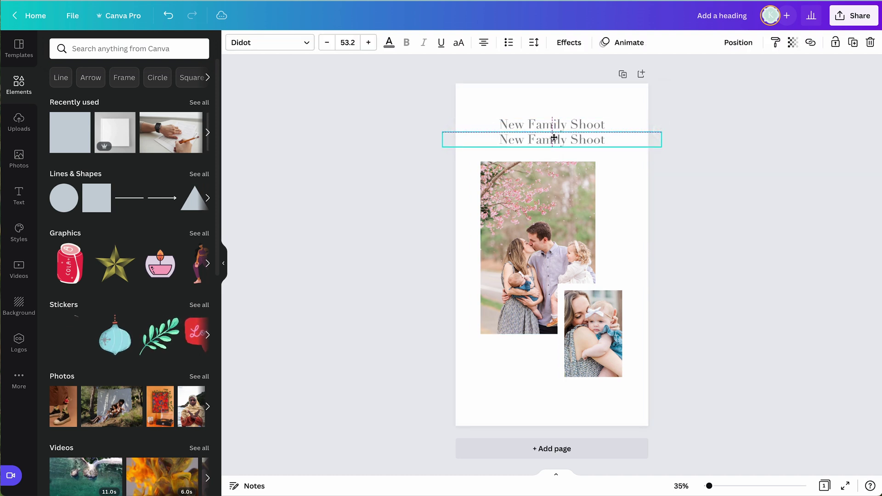
pyautogui.tripleClick(554, 138)
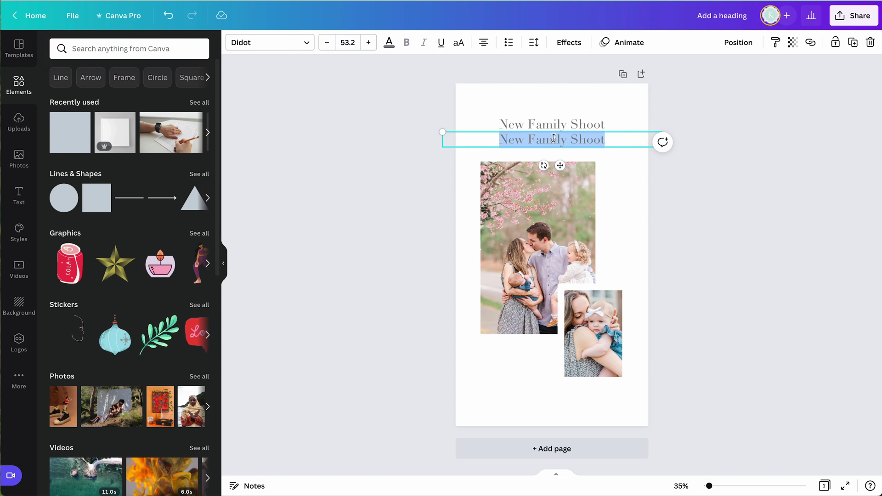
pyautogui.write('THE PU')
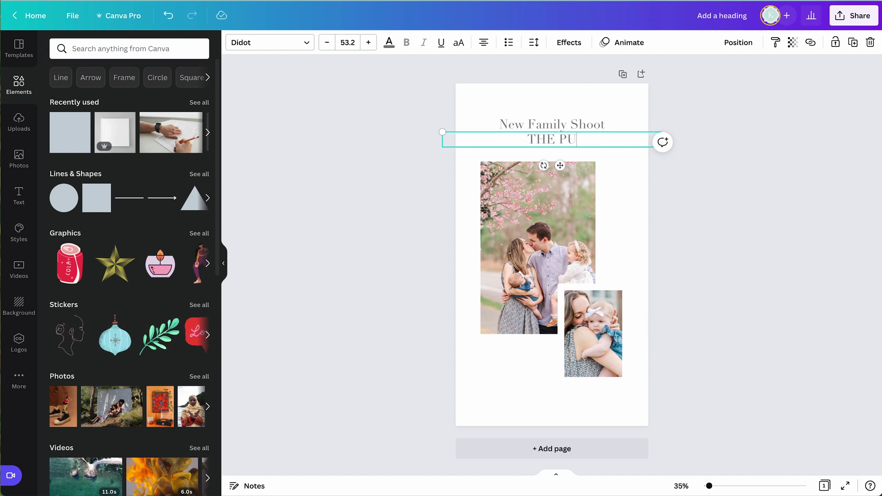
pyautogui.write('LFISER FAMILY')
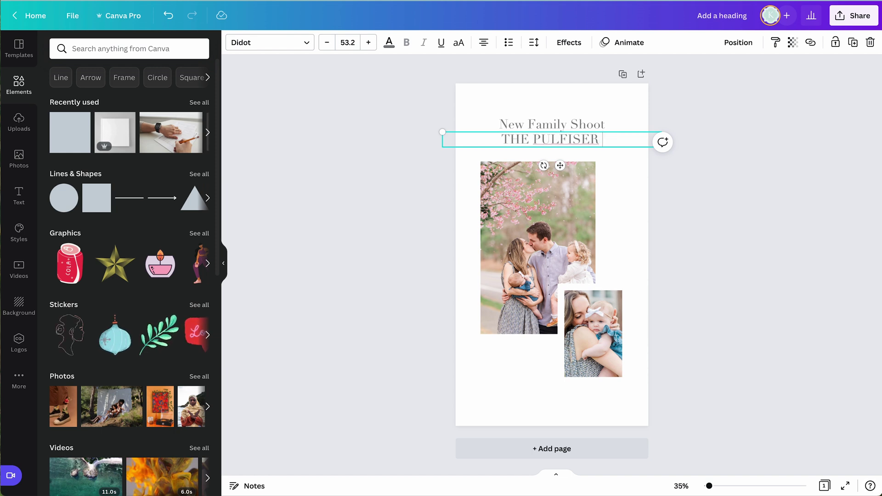
pyautogui.click(412, 177)
pyautogui.moveTo(501, 136); pyautogui.dragTo(502, 138)
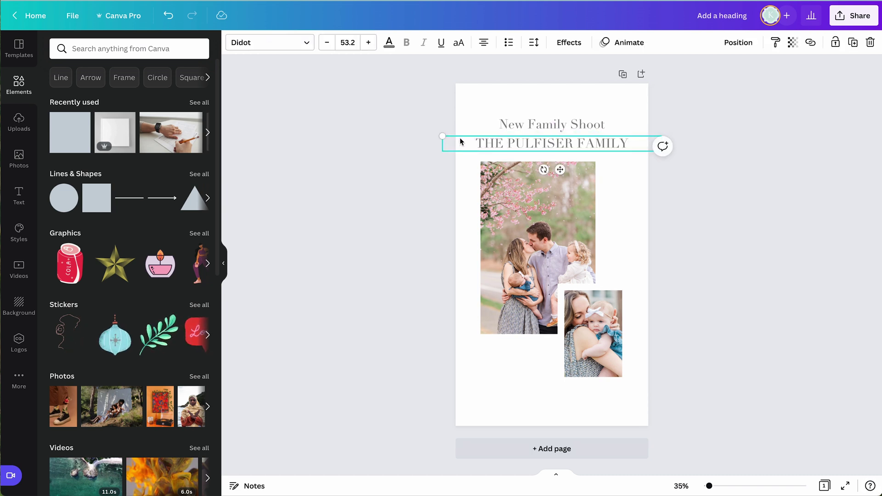
pyautogui.moveTo(443, 136); pyautogui.dragTo(488, 139)
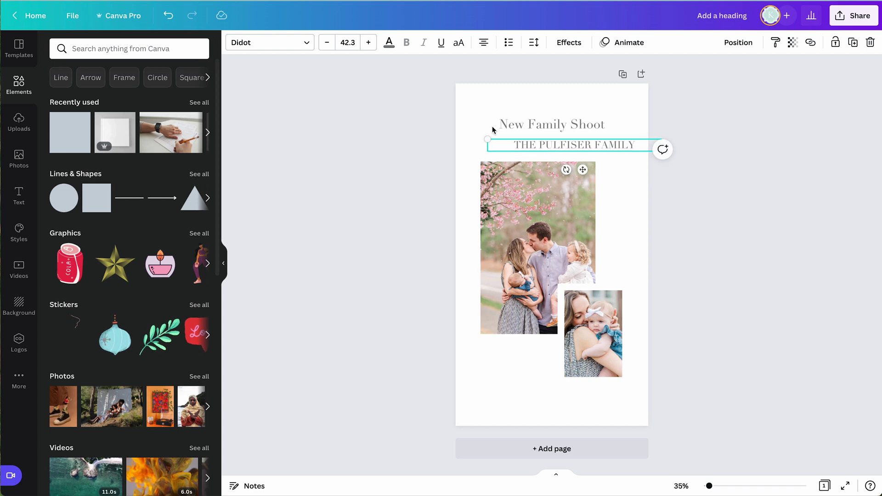
# Widen the subtitle's letter spacing, shrink it further, and centre it.
pyautogui.click(535, 43)
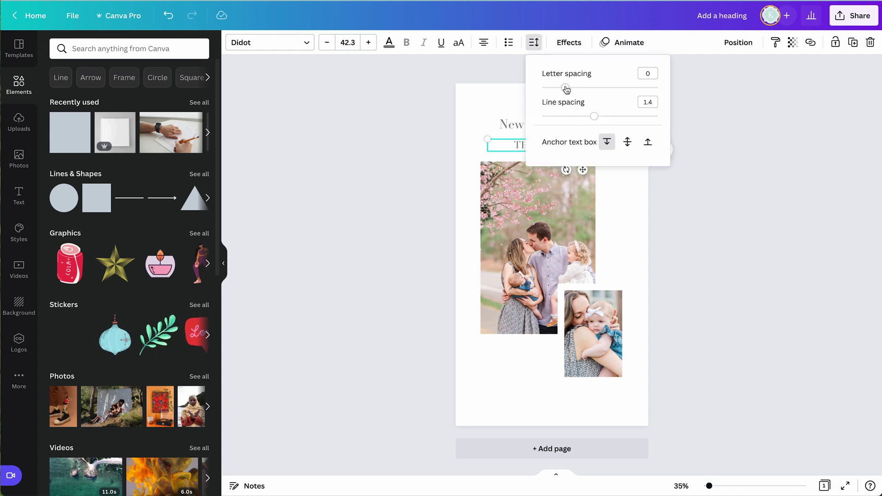
pyautogui.moveTo(565, 87); pyautogui.dragTo(595, 87)
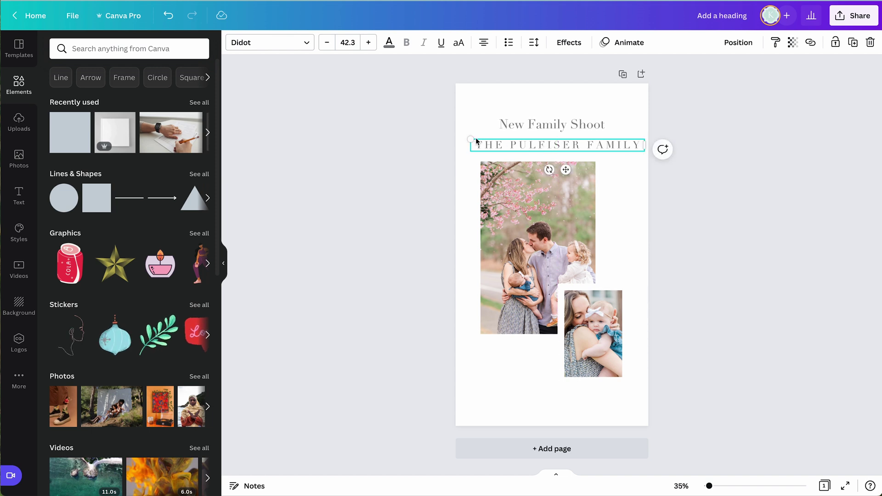
pyautogui.moveTo(488, 139); pyautogui.dragTo(505, 142)
pyautogui.moveTo(585, 147)
pyautogui.mouseDown()
pyautogui.moveTo(563, 146)
pyautogui.moveTo(574, 142)
pyautogui.mouseUp()
# Set the family-name subtitle's text alignment to centred.
pyautogui.click(564, 126)
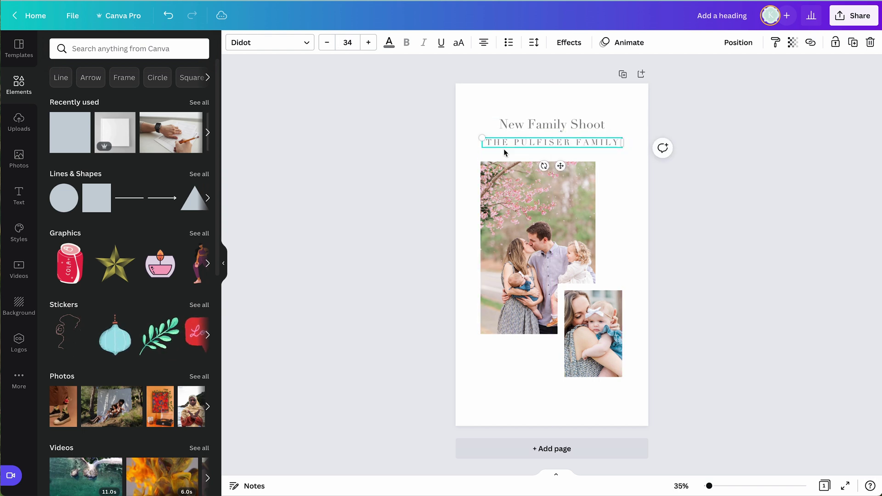
pyautogui.click(419, 154)
pyautogui.click(577, 127)
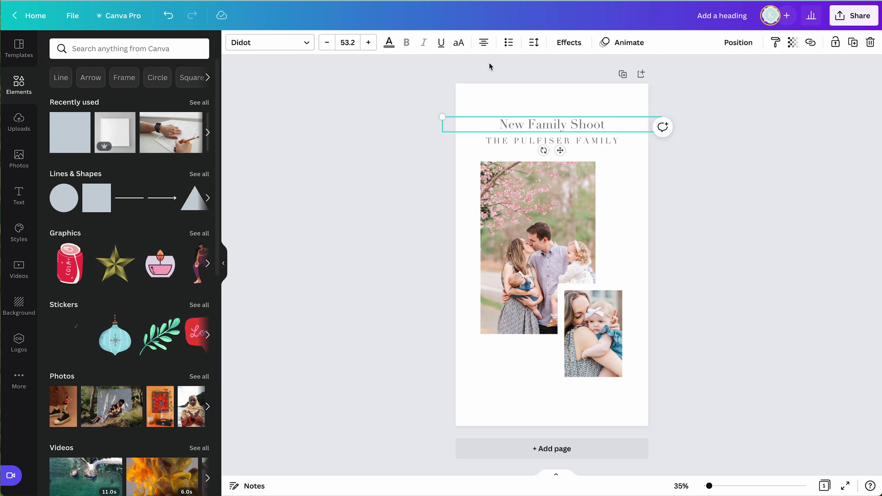
pyautogui.click(528, 142)
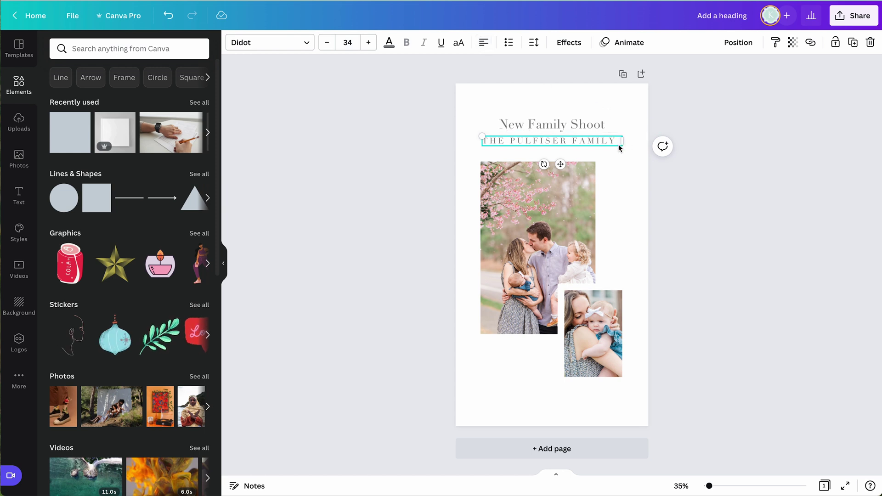
pyautogui.click(484, 42)
pyautogui.click(484, 43)
pyautogui.click(411, 131)
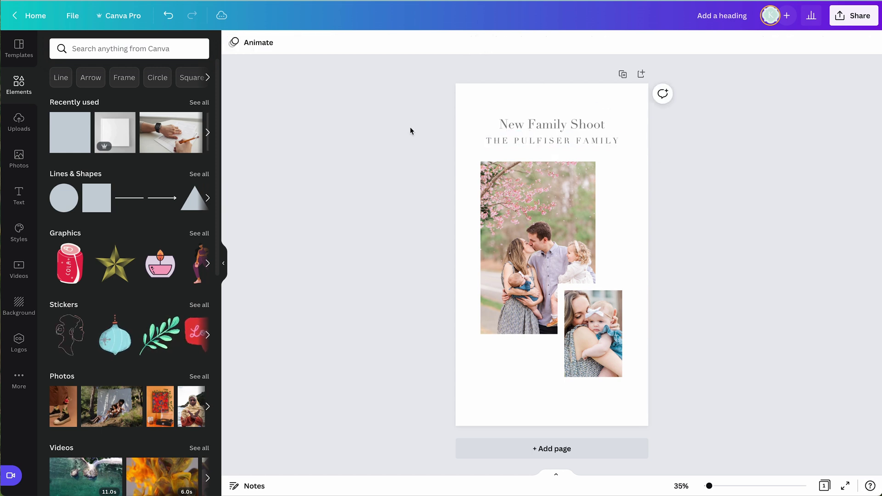
# Centre the heading and subtitle together on the page's vertical centre.
pyautogui.moveTo(415, 131); pyautogui.dragTo(537, 127)
pyautogui.click(529, 102)
pyautogui.click(382, 133)
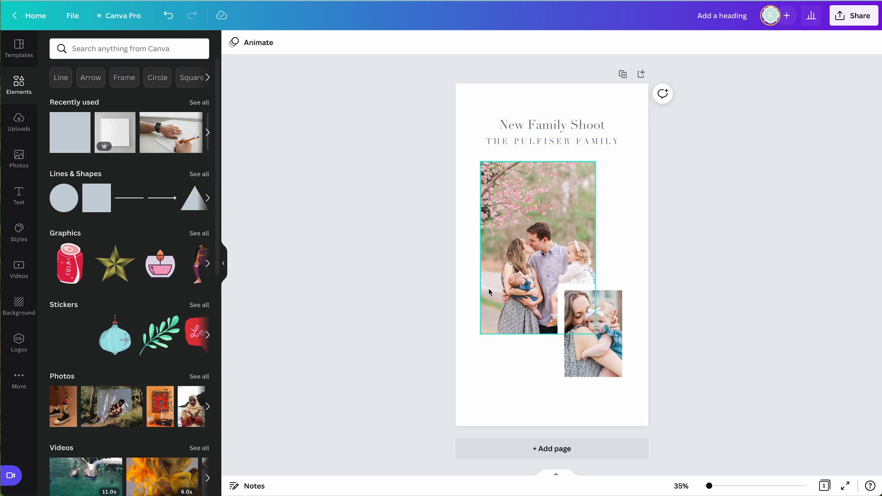
pyautogui.click(516, 143)
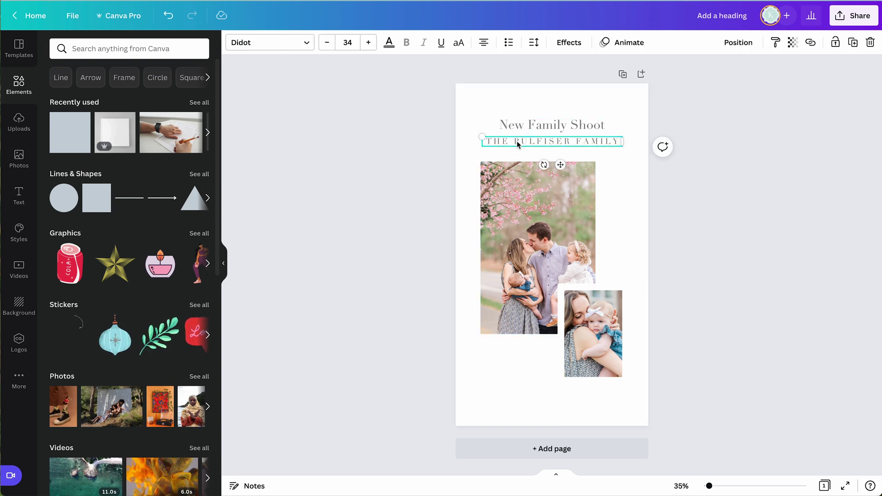
pyautogui.click(528, 127)
pyautogui.hotkey('ctrl', 'd')
# Turn a heading copy at the page bottom into 'view on the blog!' in italic Didot.
pyautogui.moveTo(528, 127); pyautogui.dragTo(547, 398)
pyautogui.doubleClick(547, 398)
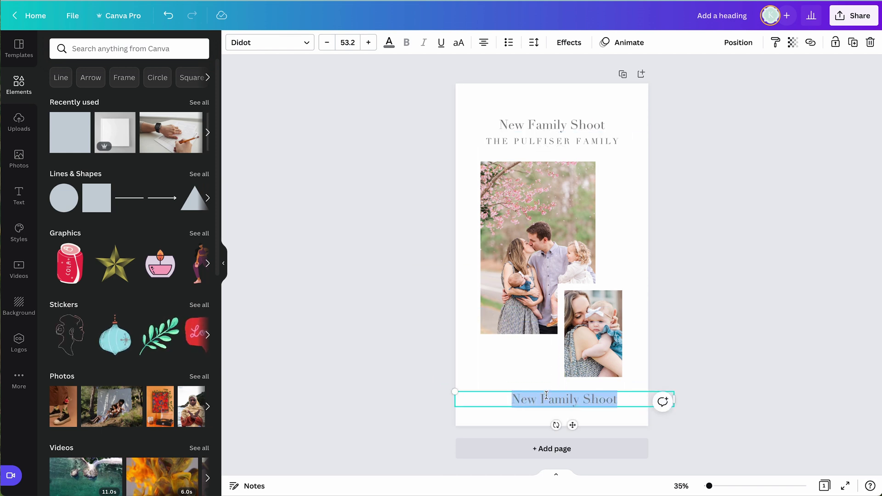
pyautogui.write('view on the blog!')
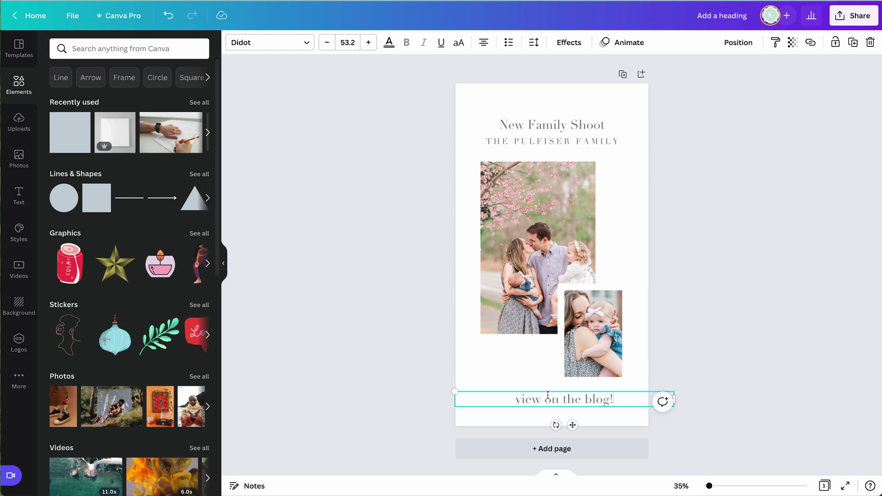
pyautogui.click(306, 43)
pyautogui.click(114, 267)
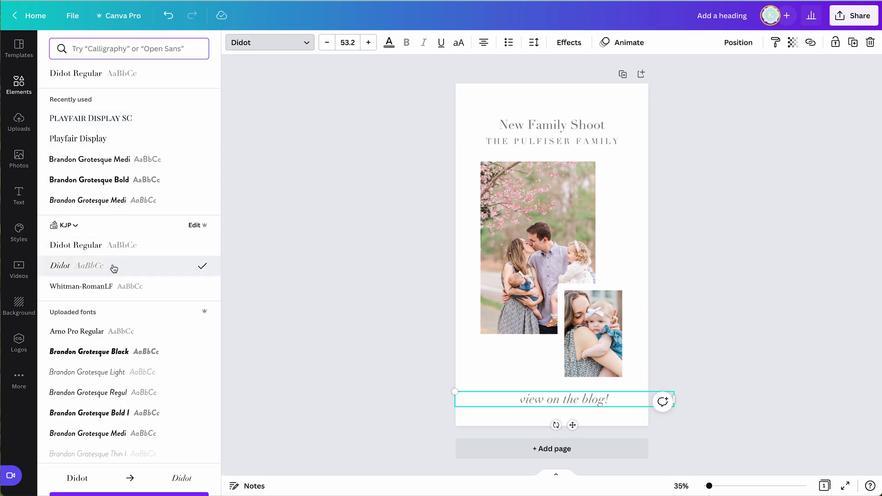
pyautogui.click(390, 354)
# Shrink the blog line and align it just beneath the large family photo.
pyautogui.click(418, 359)
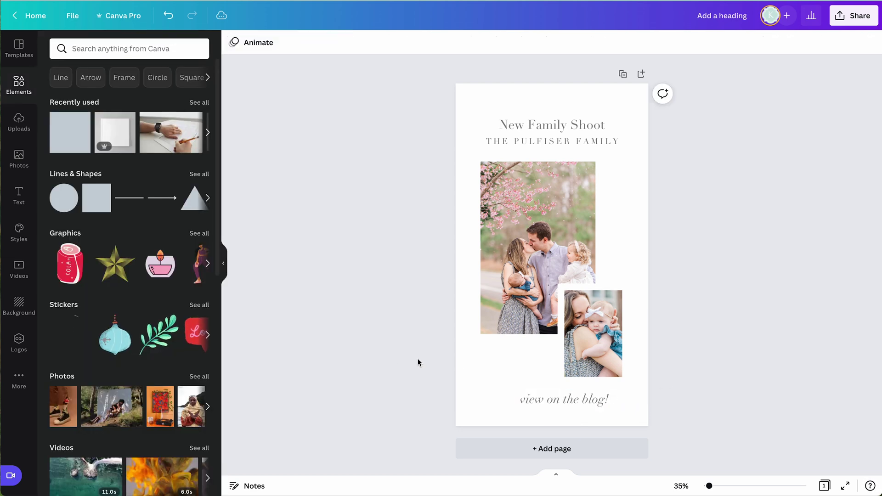
pyautogui.moveTo(585, 403); pyautogui.dragTo(526, 362)
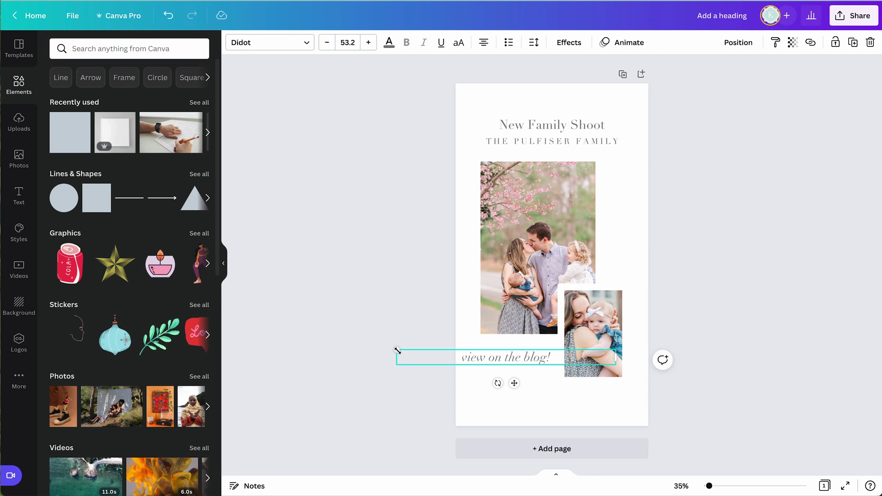
pyautogui.moveTo(397, 351); pyautogui.dragTo(457, 357)
pyautogui.moveTo(533, 360); pyautogui.dragTo(514, 356)
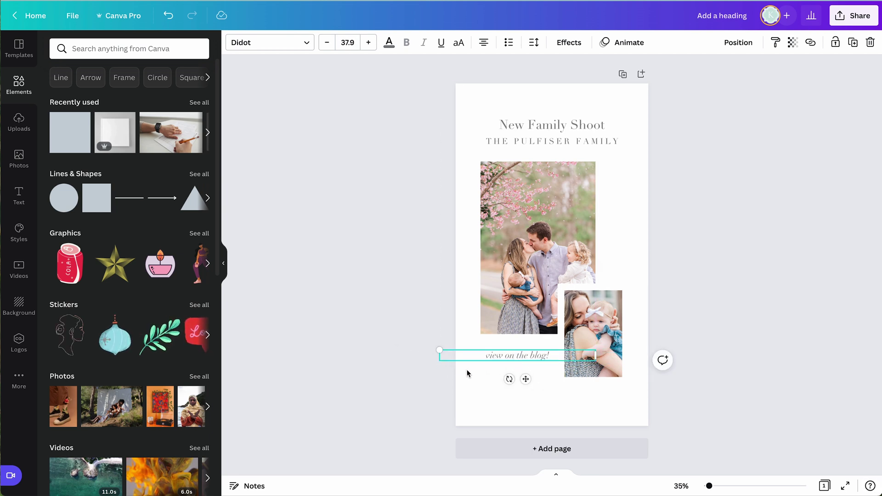
pyautogui.click(417, 388)
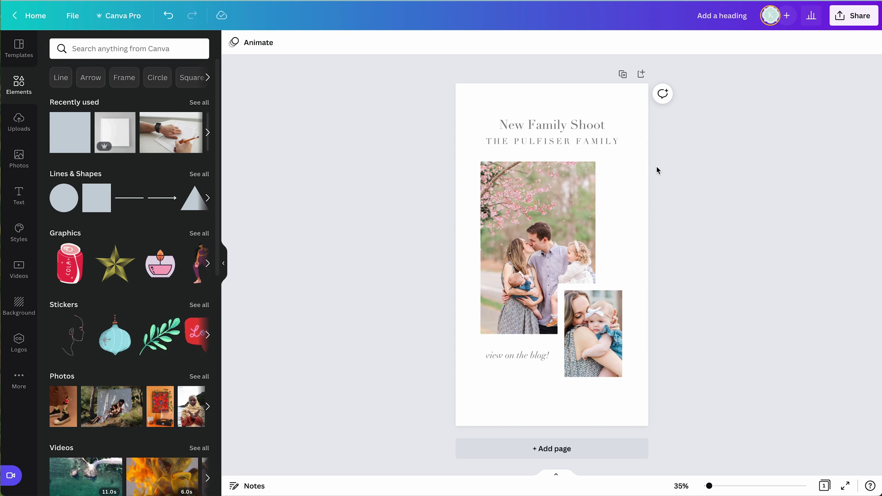
# Apply the Pan element animation to both family photos.
pyautogui.click(547, 236)
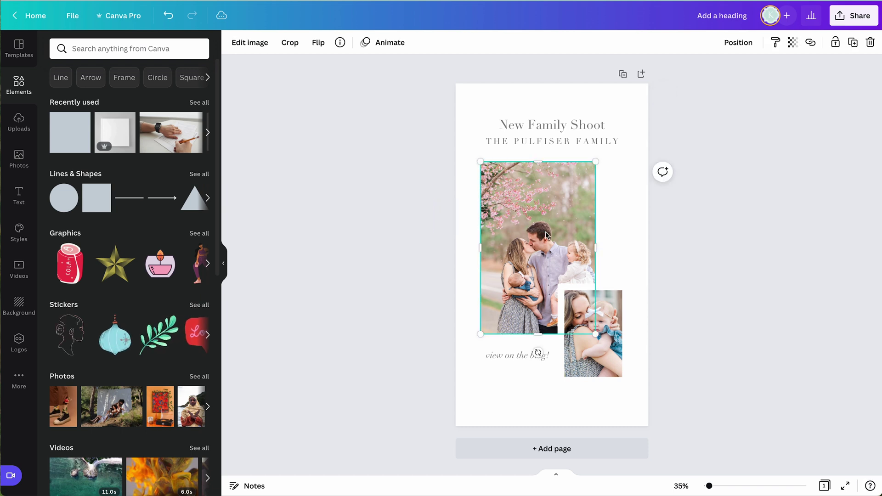
pyautogui.moveTo(440, 233); pyautogui.dragTo(616, 315)
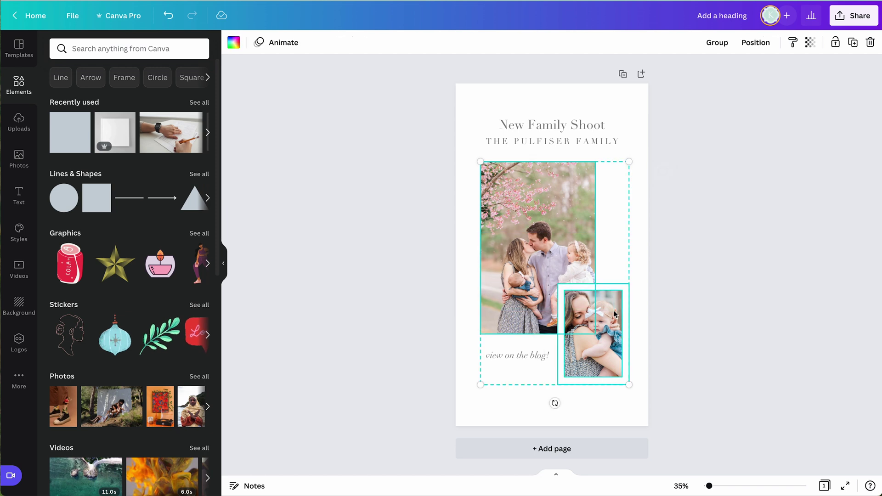
pyautogui.click(283, 43)
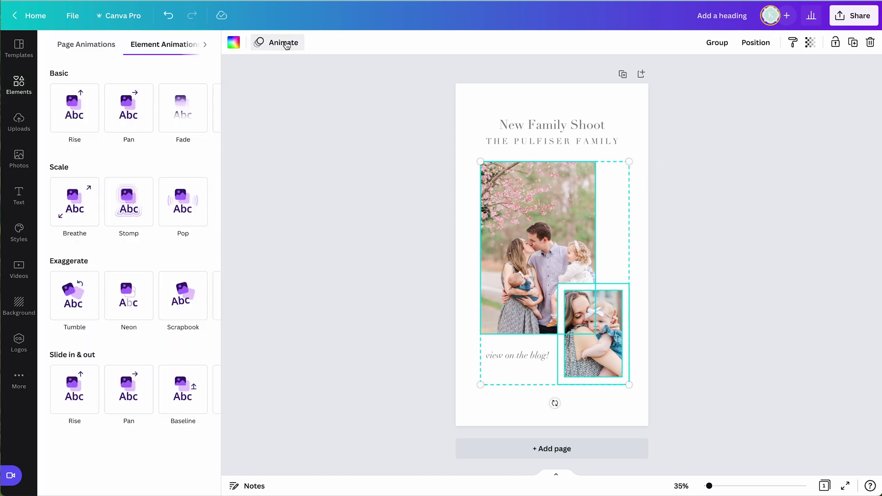
pyautogui.click(126, 112)
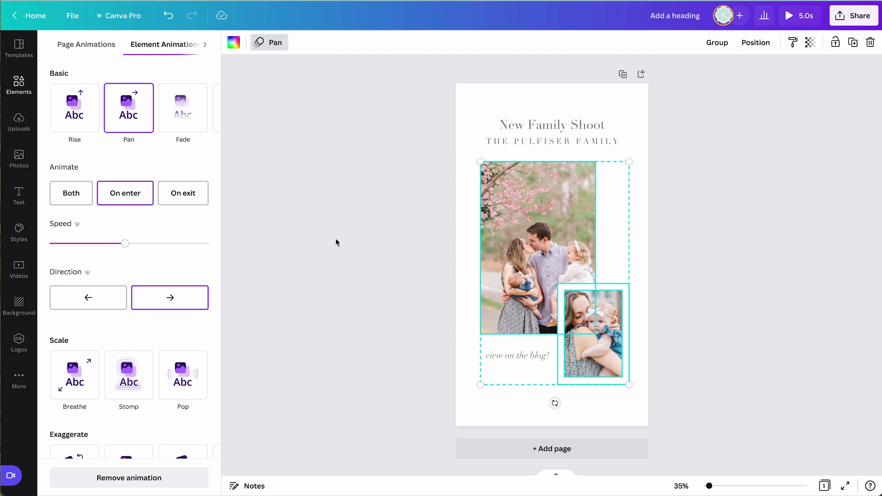
pyautogui.click(359, 248)
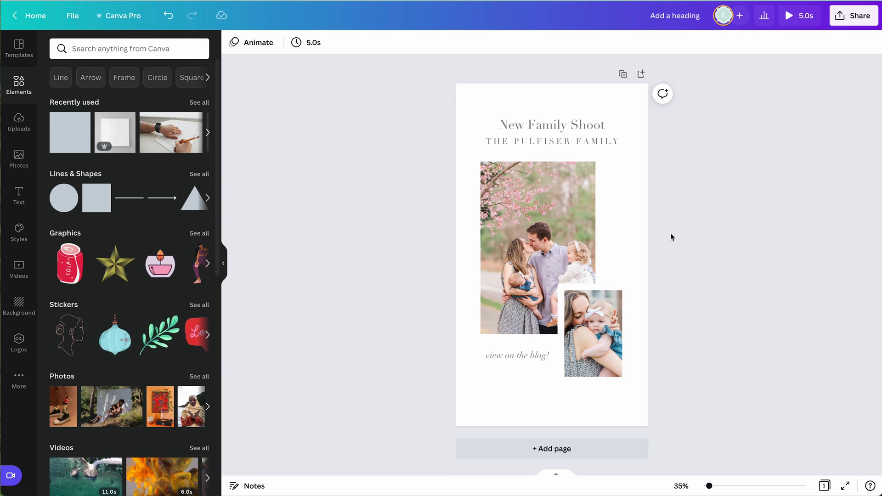
# Check the download settings, then cut the page timing from 5.0s to 3.0s.
pyautogui.click(856, 15)
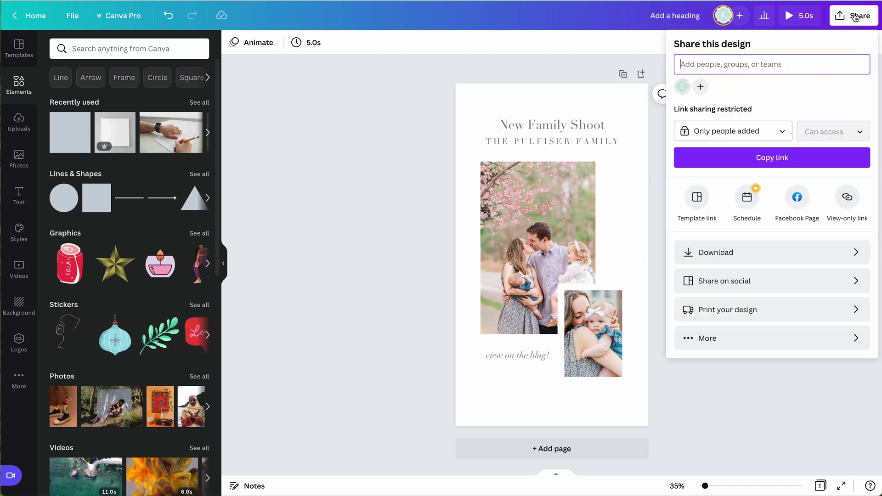
pyautogui.click(745, 252)
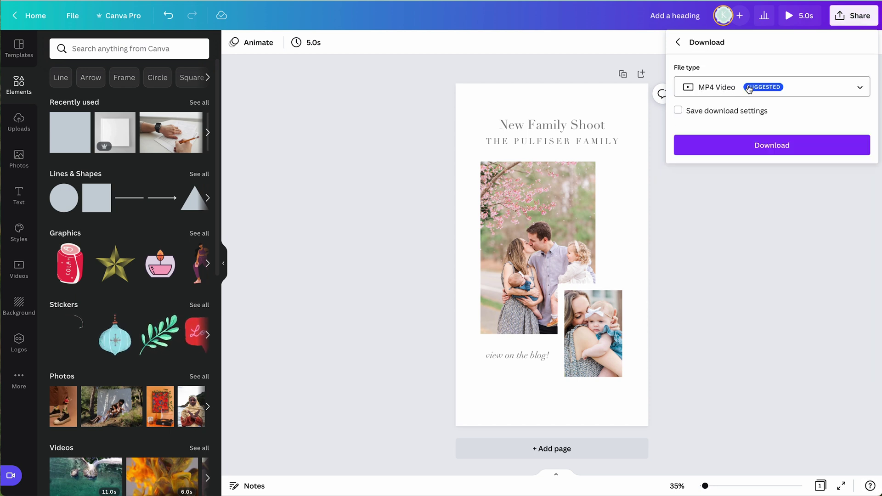
pyautogui.click(758, 225)
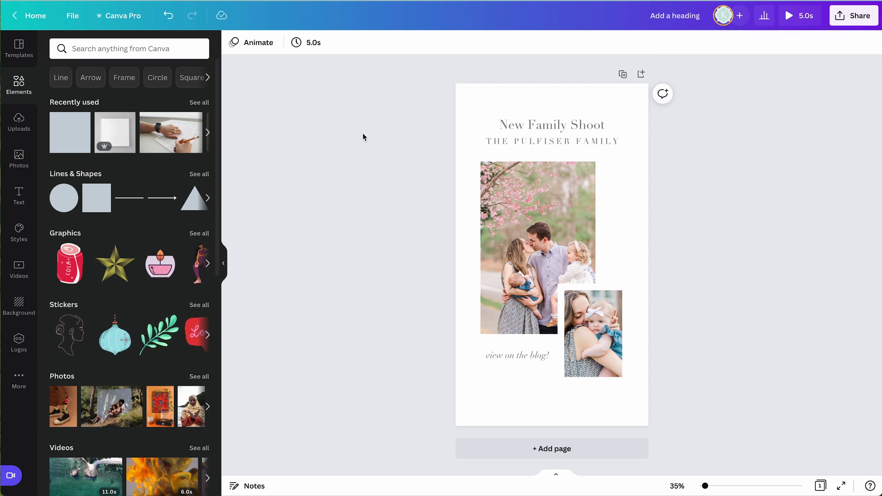
pyautogui.click(312, 43)
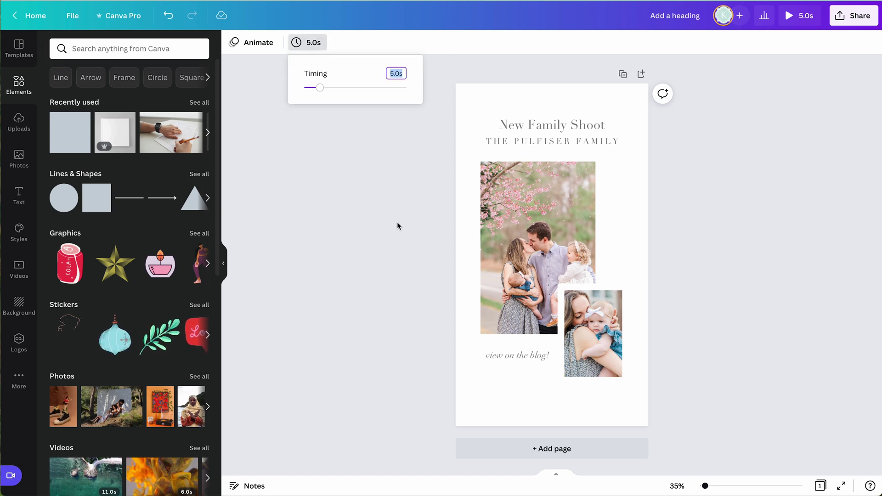
pyautogui.moveTo(319, 88); pyautogui.dragTo(313, 88)
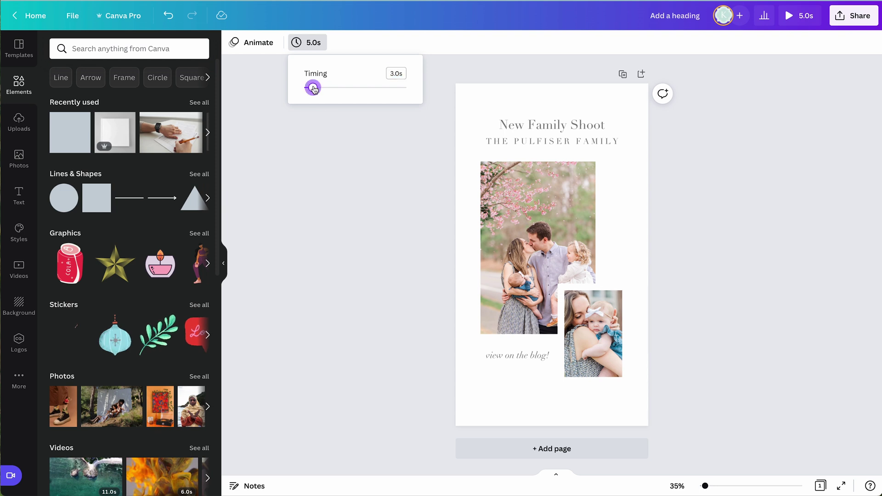
pyautogui.click(346, 146)
# Review the download file types again, leaving MP4 Video selected.
pyautogui.click(863, 15)
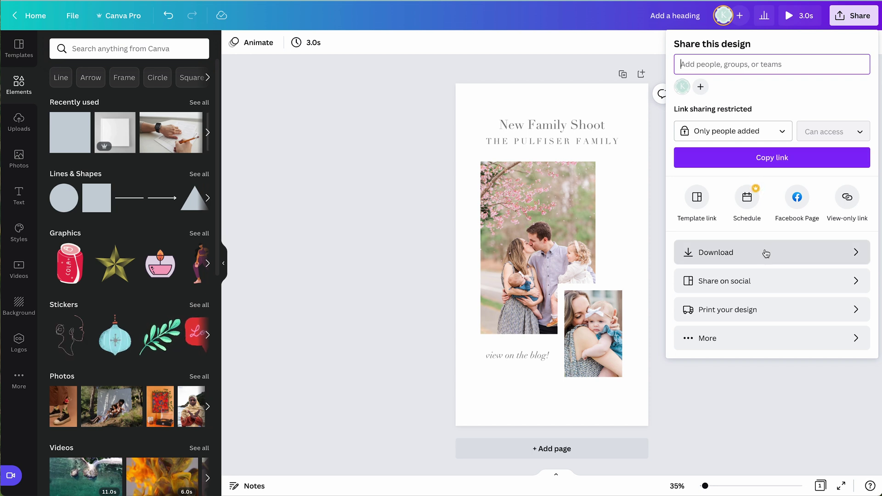
pyautogui.click(764, 252)
pyautogui.click(711, 91)
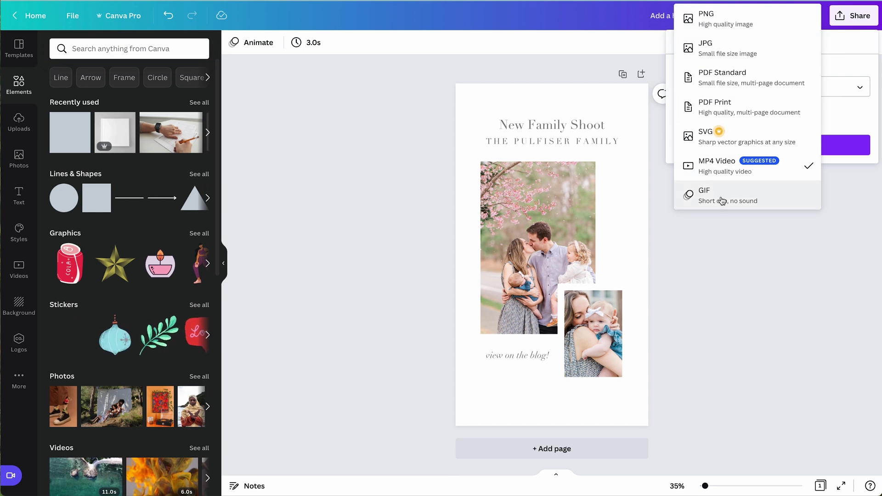
pyautogui.click(729, 257)
pyautogui.click(356, 243)
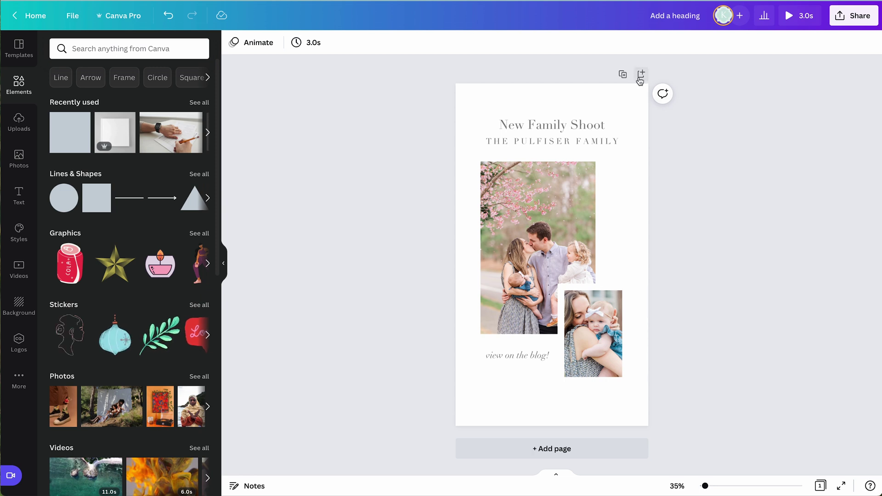
# Duplicate the page and retitle the copy 'New Wedding!' with the couple's names as subtitle.
pyautogui.click(623, 75)
pyautogui.doubleClick(554, 126)
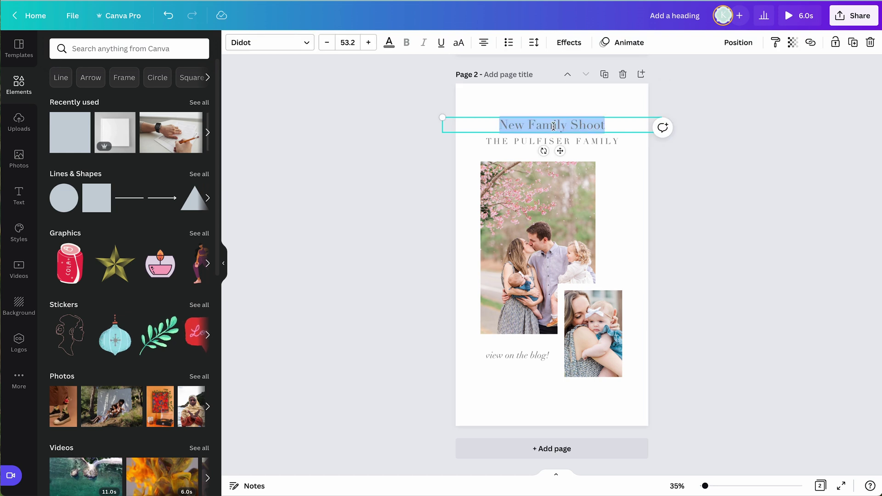
pyautogui.write('New Wedding!')
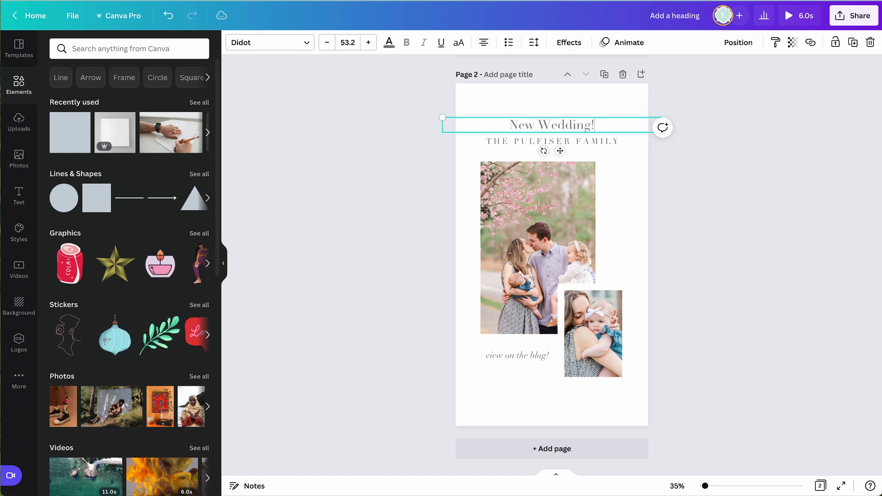
pyautogui.click(545, 141)
pyautogui.click(545, 142)
pyautogui.write('CA')
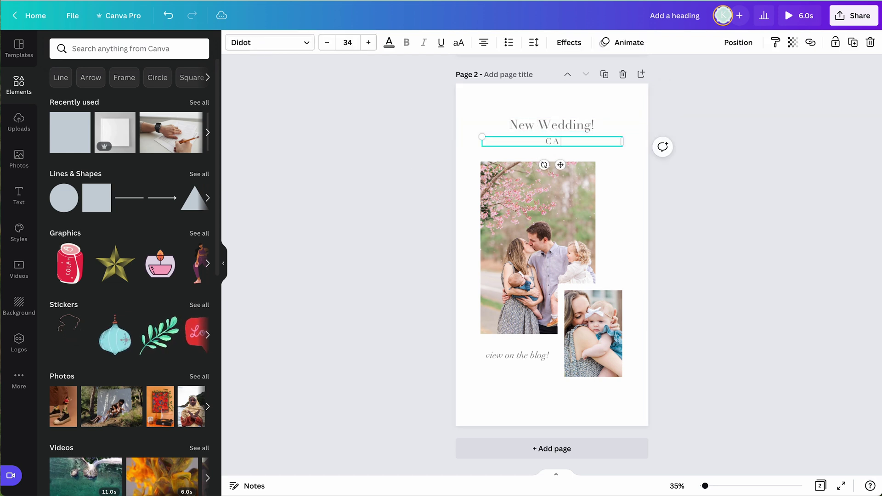
pyautogui.write('SEY + D')
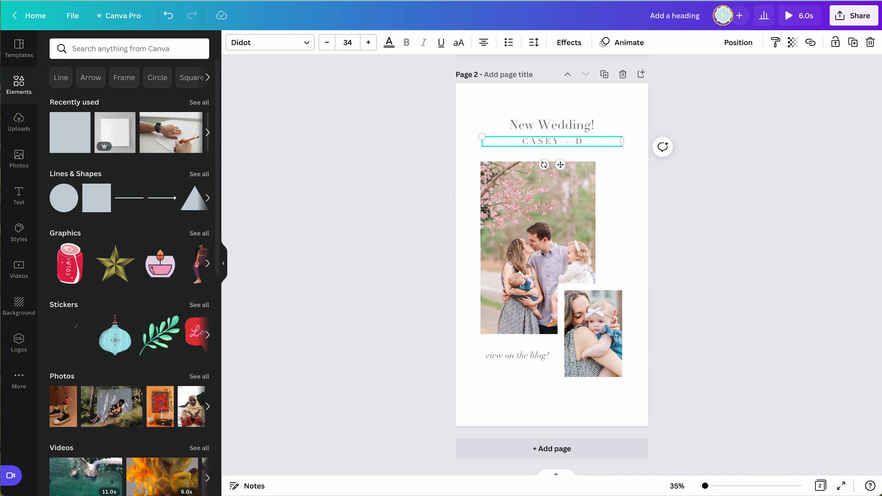
pyautogui.press('BackSpace')
pyautogui.write('BRIAN')
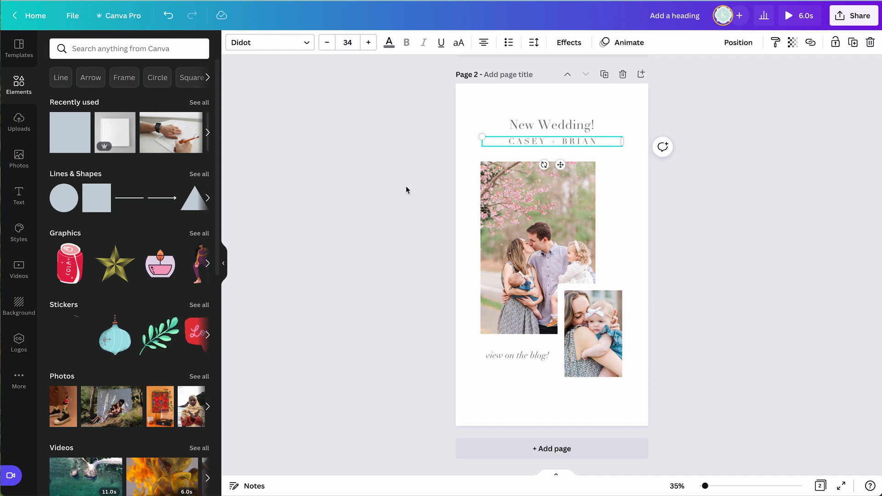
pyautogui.click(406, 190)
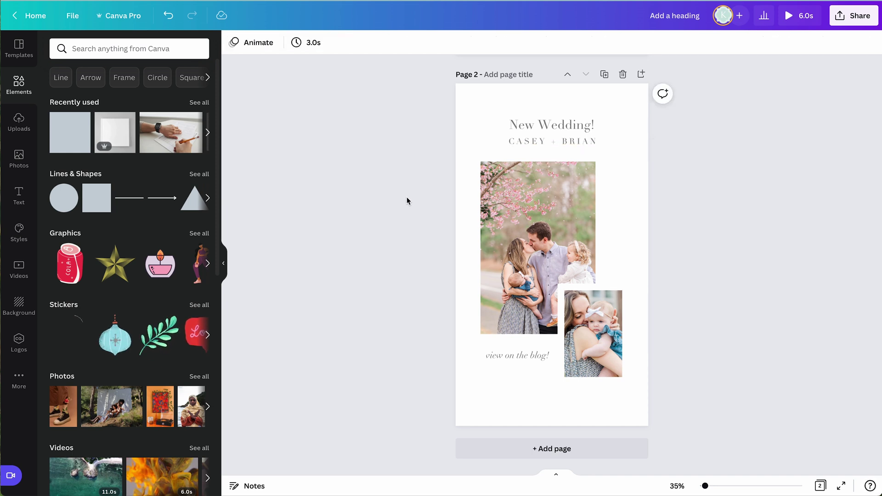
# Drop the veil photo from Uploads into page 2's large photo frame.
pyautogui.click(15, 127)
pyautogui.scroll(-10, 99, 269)
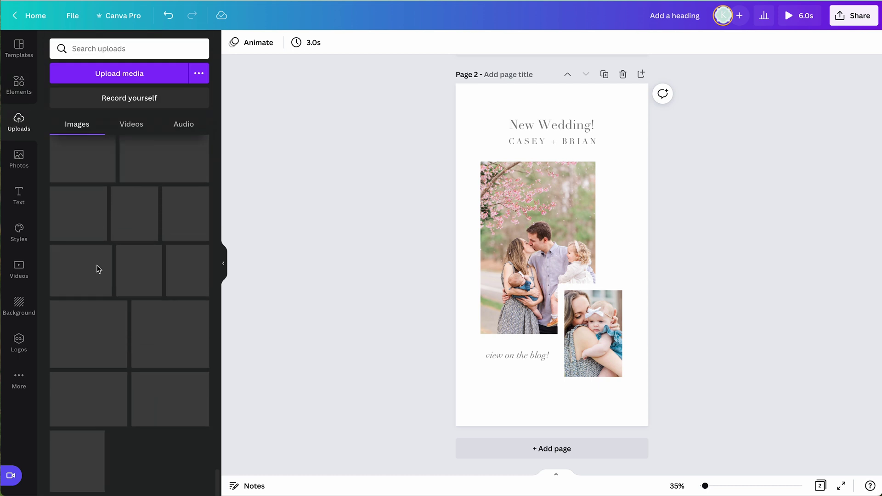
pyautogui.scroll(-10, 98, 269)
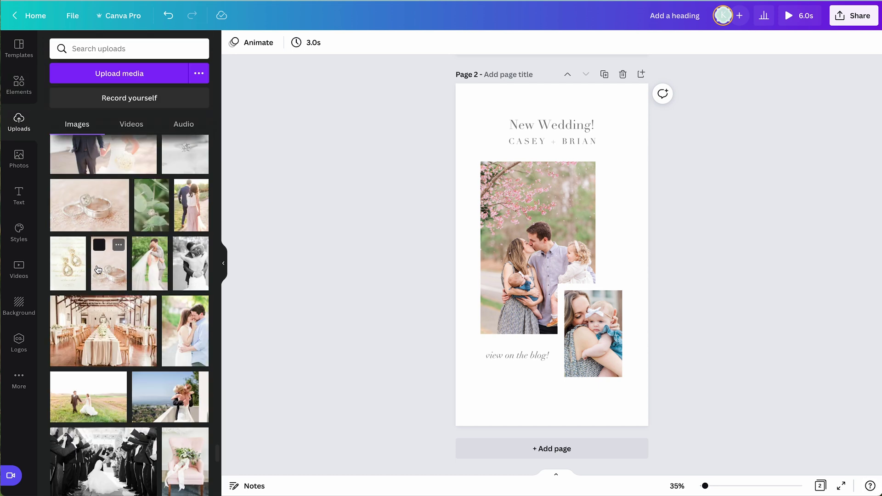
pyautogui.scroll(3, 98, 269)
pyautogui.moveTo(149, 361); pyautogui.dragTo(525, 203)
# Replace the small mother-and-baby photo with the earrings image, then return to the home dashboard.
pyautogui.click(589, 325)
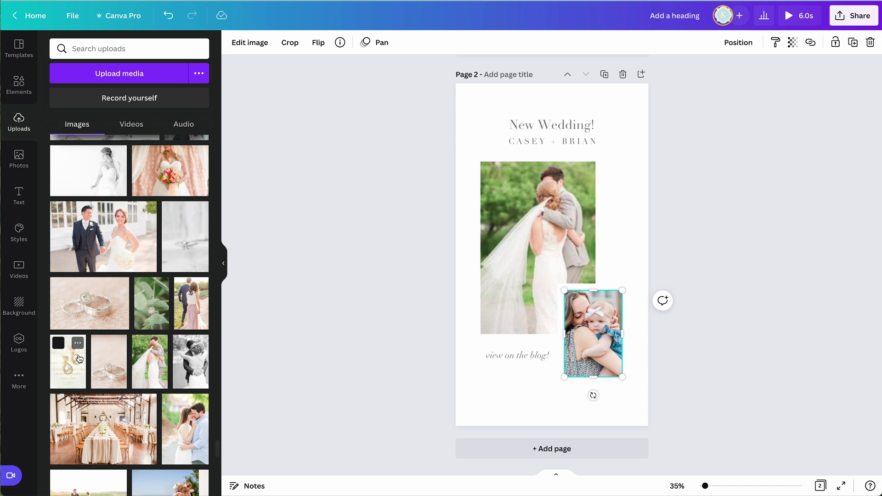
pyautogui.moveTo(79, 359); pyautogui.dragTo(595, 334)
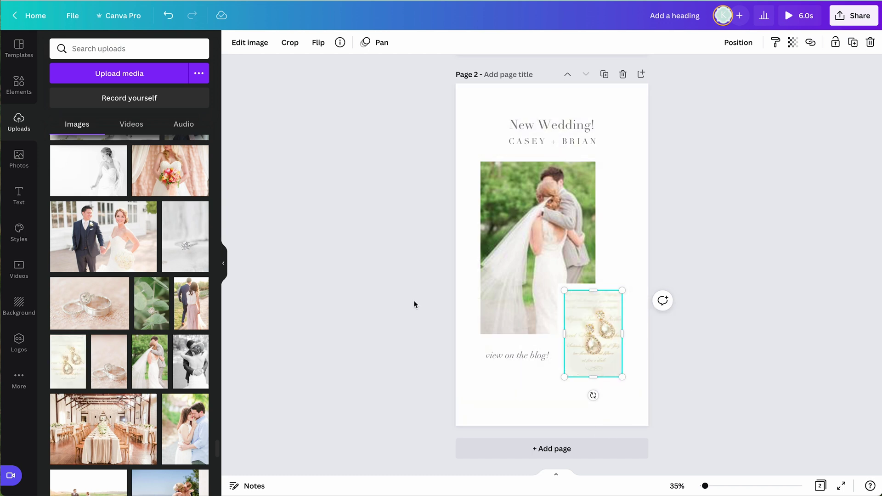
pyautogui.click(415, 304)
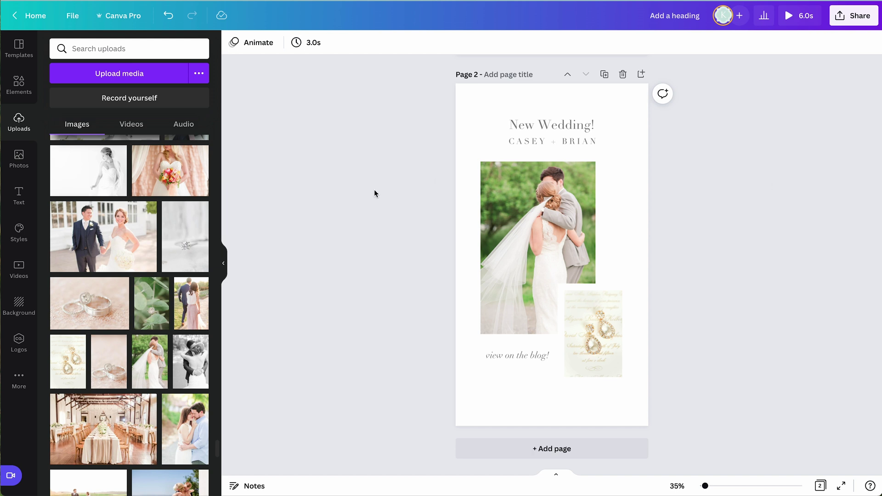
pyautogui.click(28, 16)
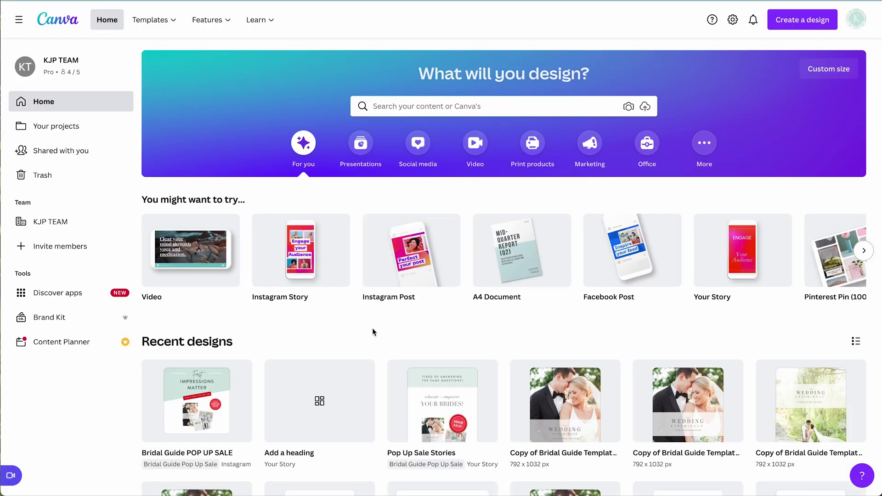
# Scroll the dashboard and hide the template browser to widen the canvas.
pyautogui.scroll(-1, 373, 328)
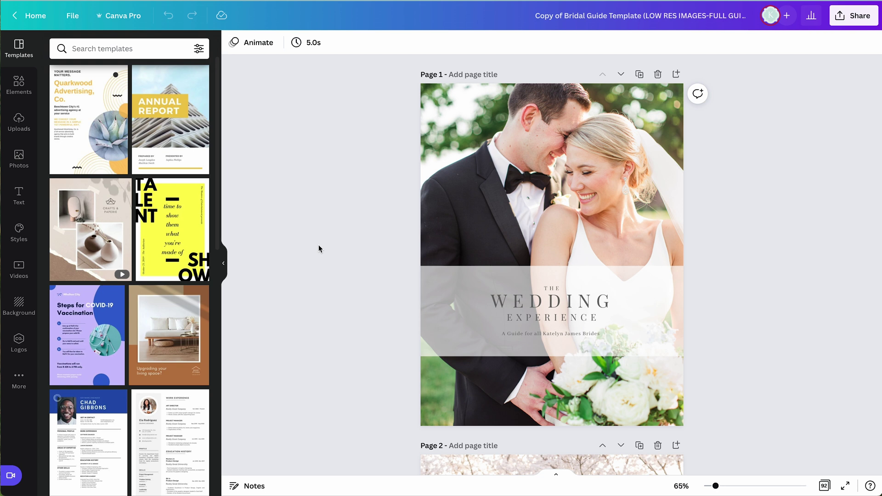
pyautogui.click(221, 262)
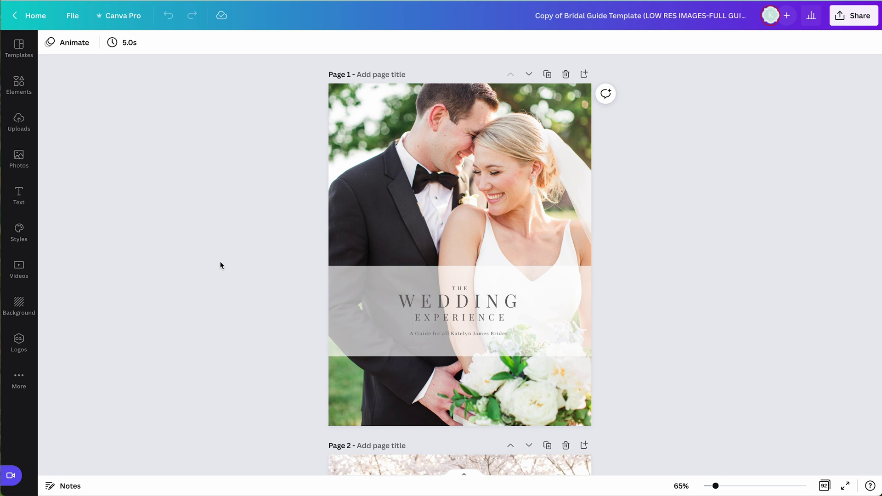
# Scroll through the 92-page guide down to Page 69, the Family Formals sample list.
pyautogui.scroll(2, 219, 265)
pyautogui.scroll(-1, 220, 265)
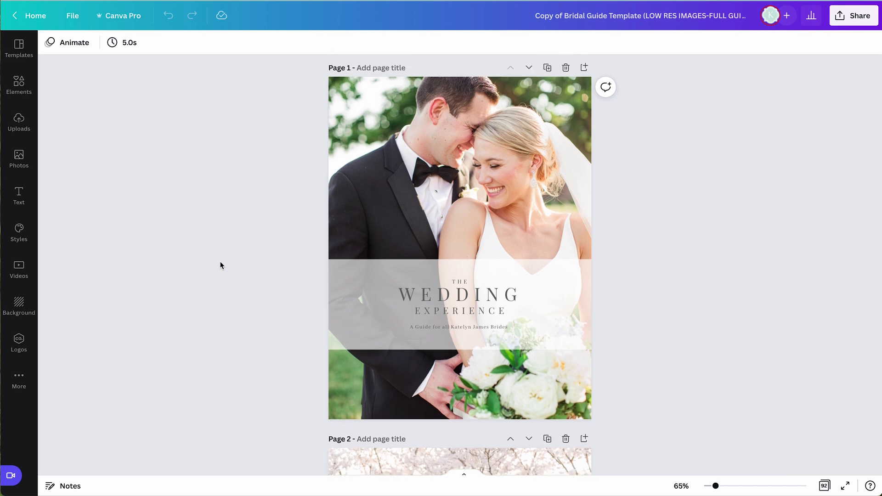
pyautogui.scroll(-8, 220, 265)
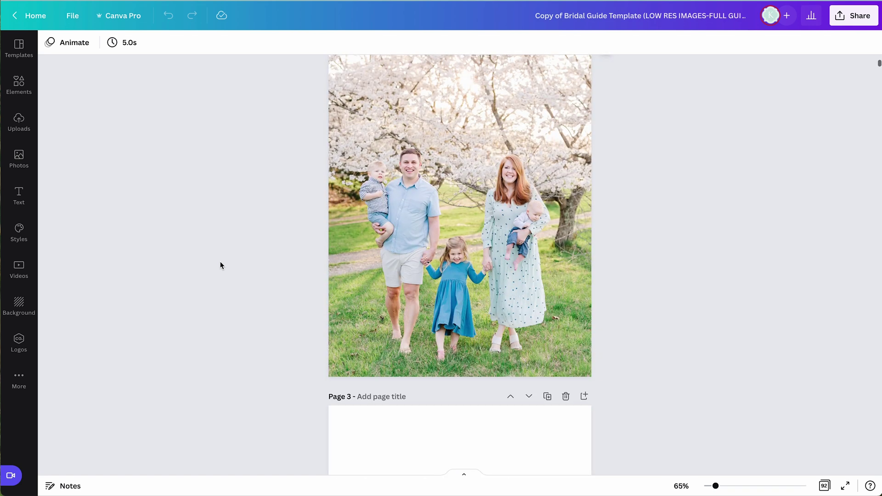
pyautogui.scroll(8, 220, 265)
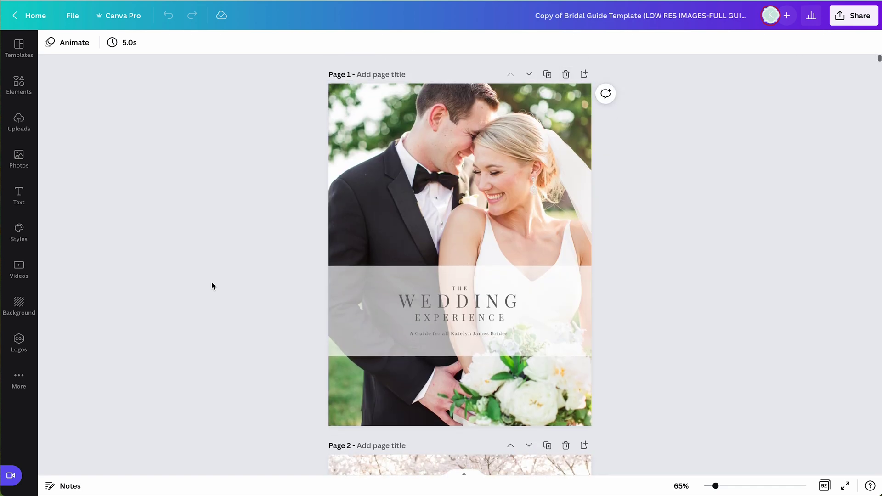
pyautogui.scroll(-20, 212, 285)
pyautogui.scroll(-20, 212, 284)
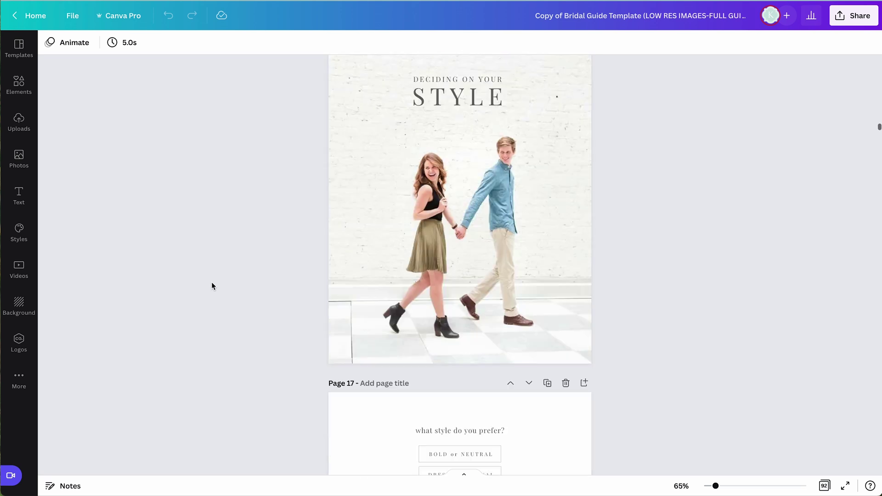
pyautogui.scroll(-20, 212, 286)
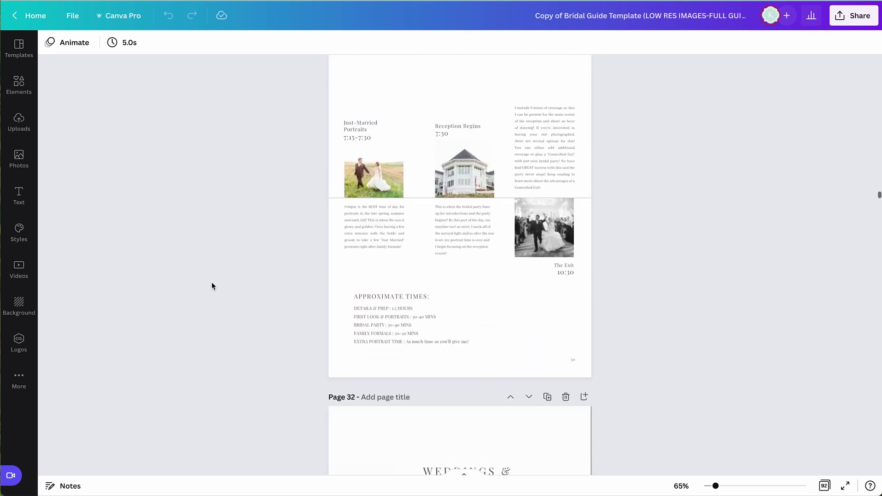
pyautogui.scroll(-15, 212, 286)
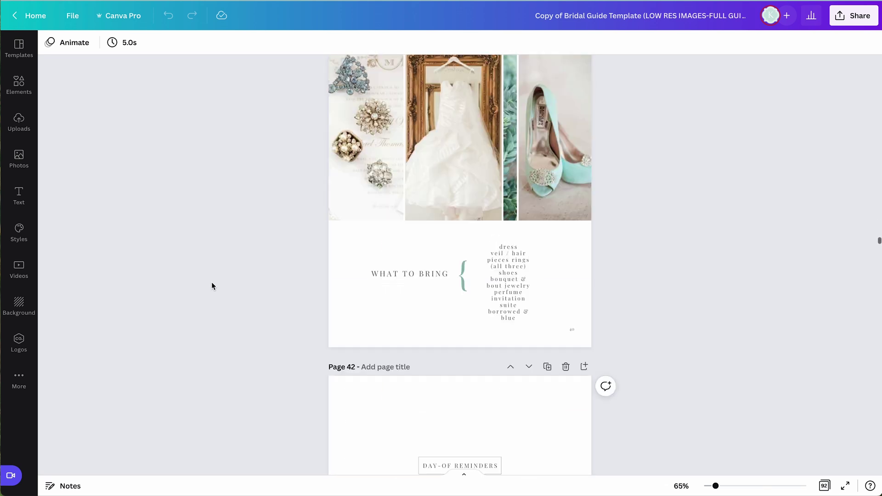
pyautogui.scroll(12, 211, 283)
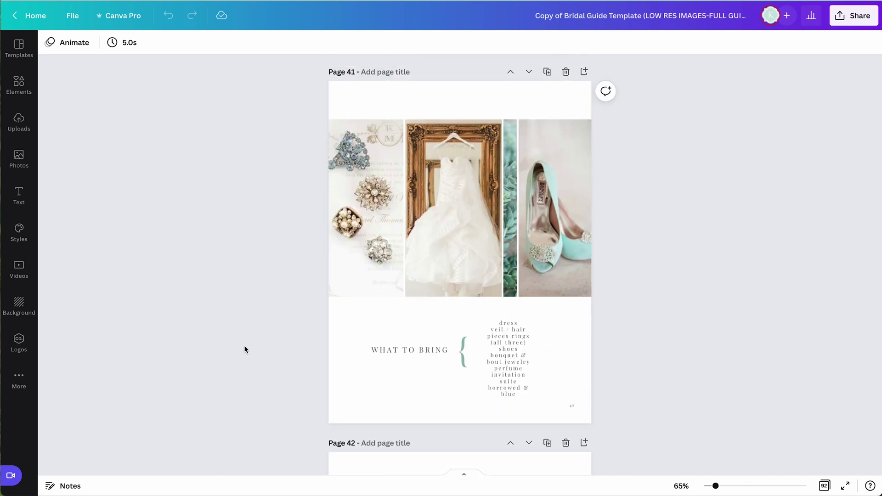
pyautogui.scroll(-12, 245, 350)
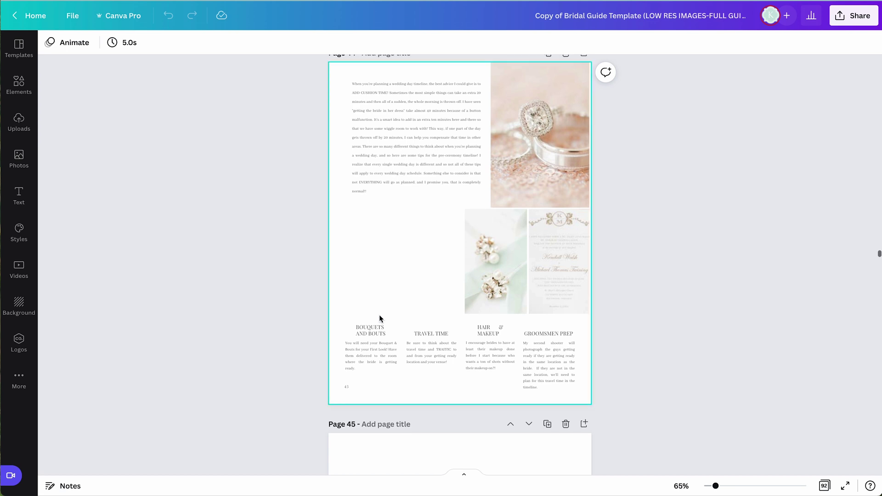
pyautogui.scroll(-15, 263, 339)
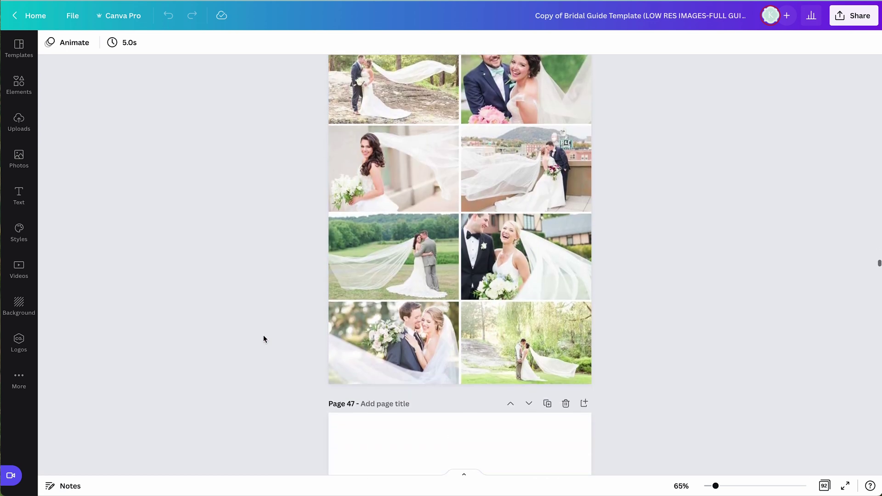
pyautogui.scroll(-12, 280, 292)
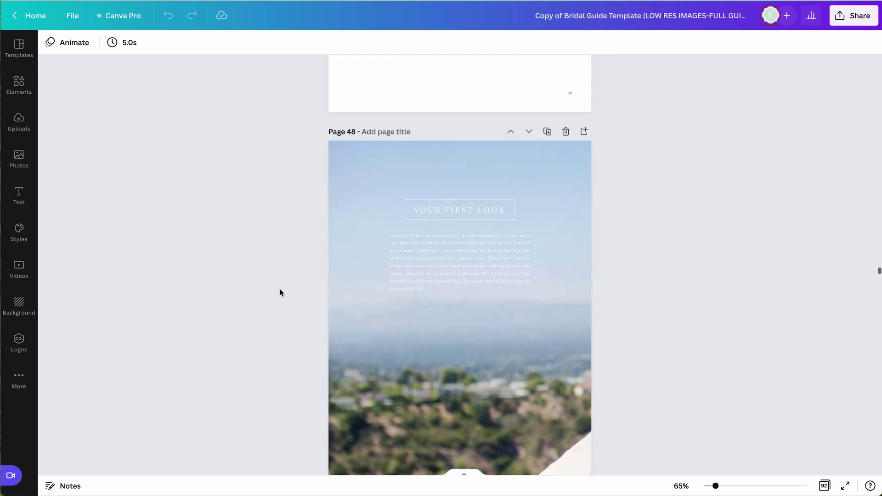
pyautogui.scroll(-14, 281, 293)
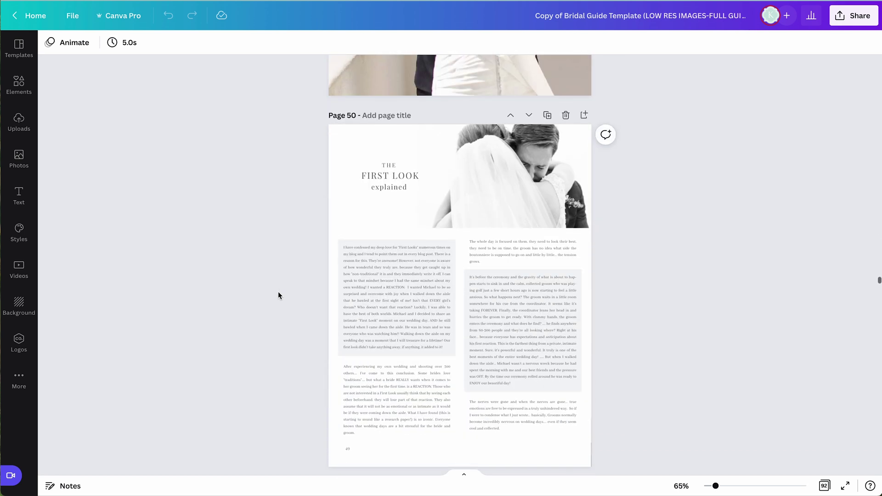
pyautogui.scroll(-12, 269, 333)
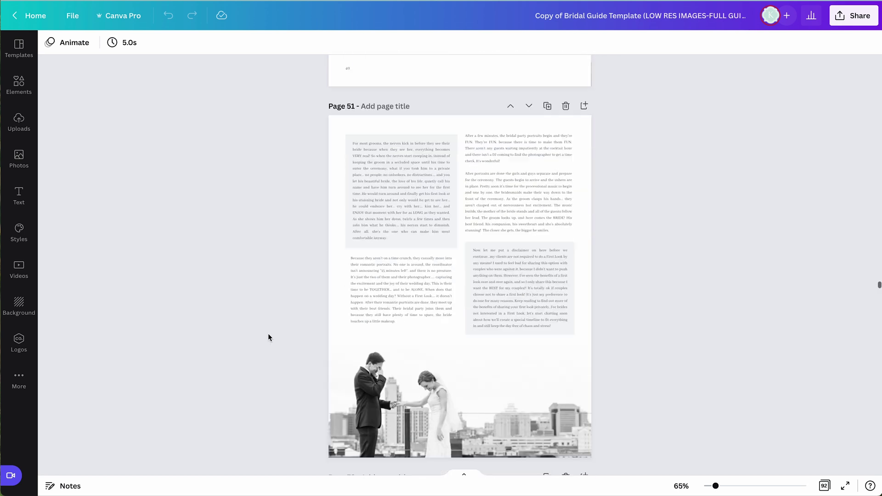
pyautogui.scroll(-12, 269, 335)
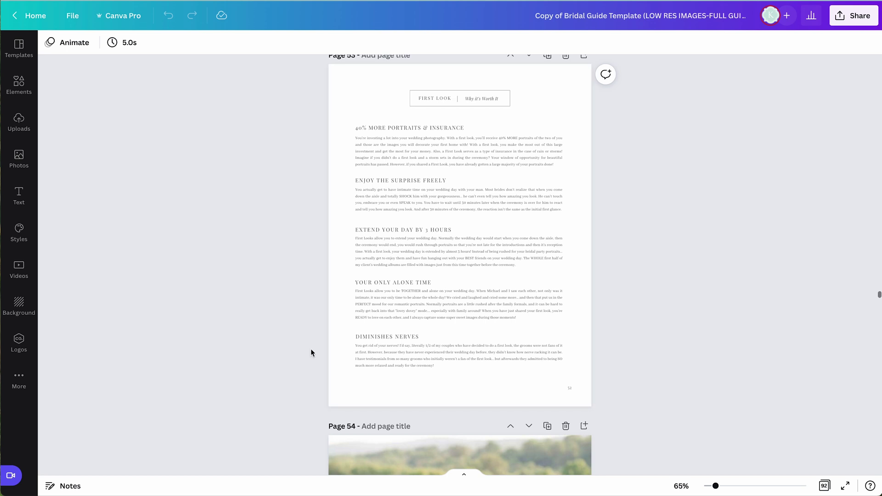
pyautogui.scroll(-12, 307, 390)
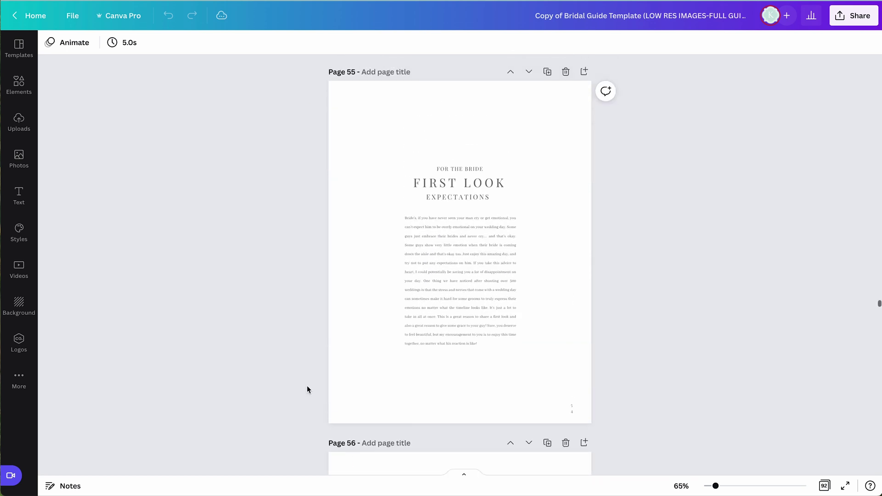
pyautogui.scroll(8, 307, 386)
pyautogui.scroll(-8, 308, 386)
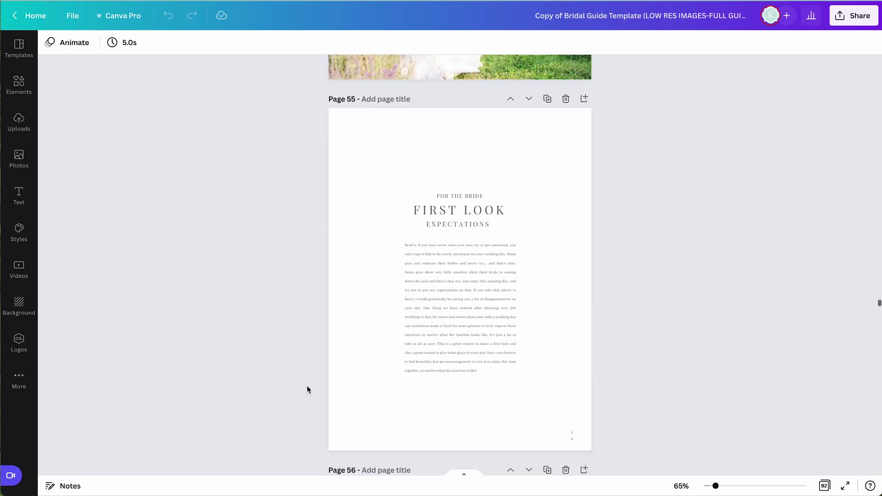
pyautogui.scroll(-10, 307, 390)
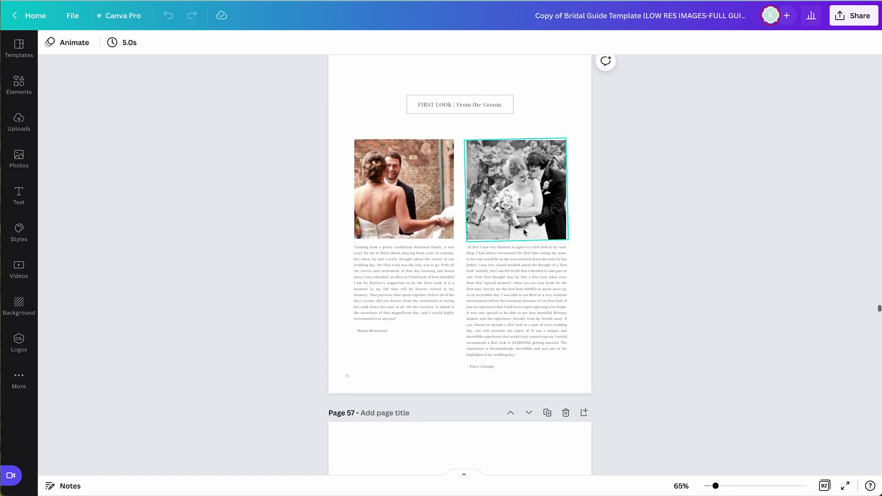
pyautogui.scroll(-20, 271, 266)
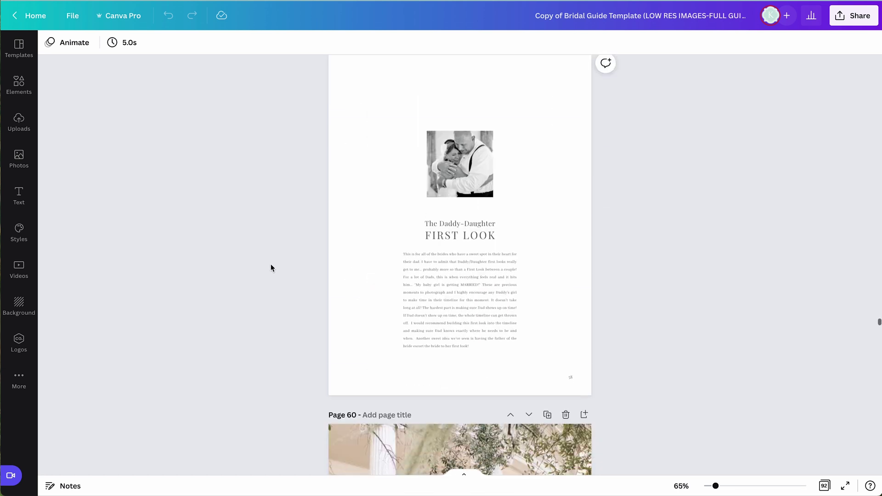
pyautogui.scroll(-20, 271, 268)
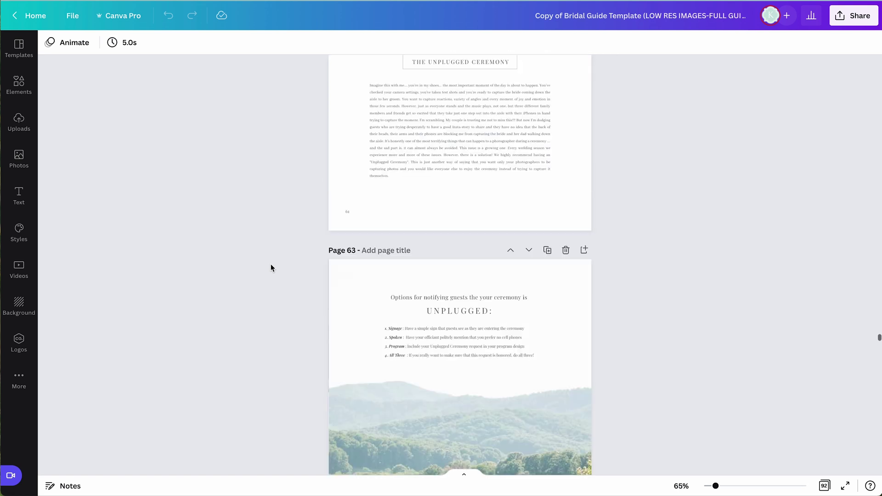
pyautogui.scroll(-20, 271, 266)
pyautogui.scroll(17, 271, 266)
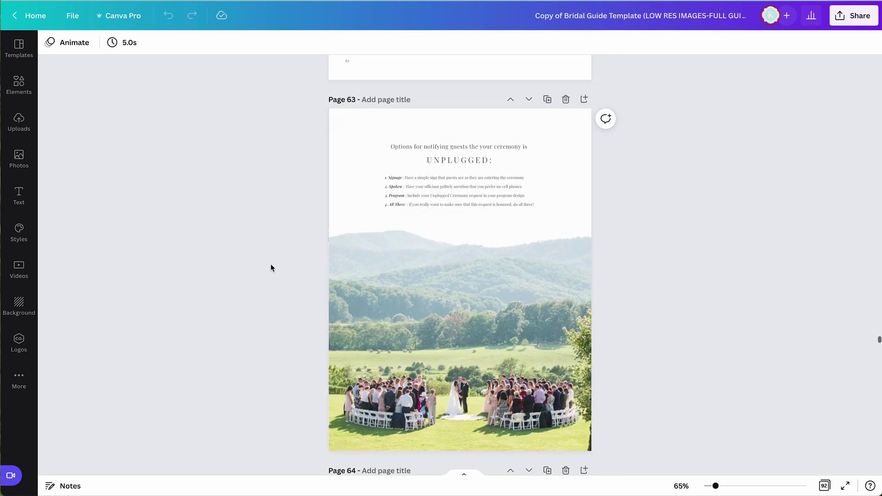
pyautogui.scroll(5, 272, 268)
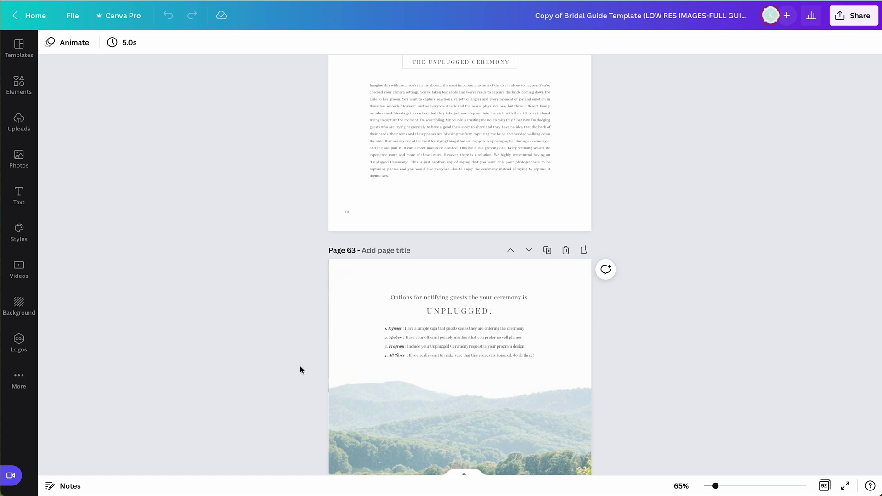
pyautogui.scroll(-3, 300, 369)
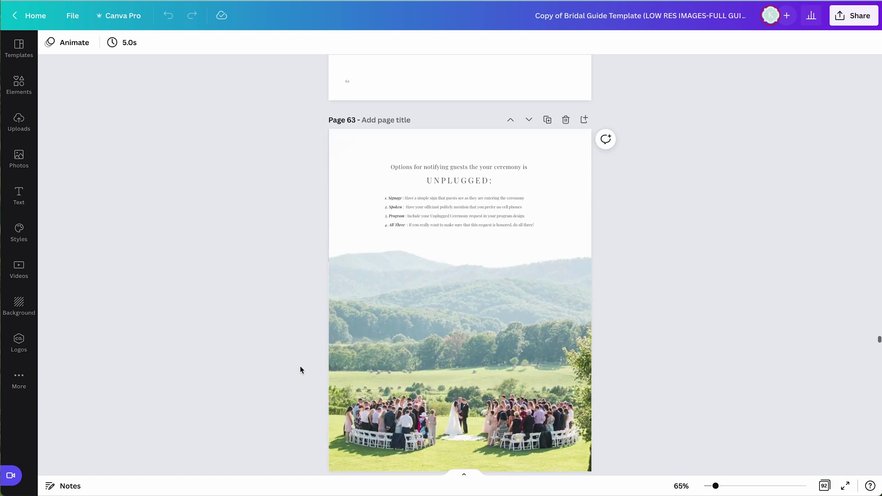
pyautogui.scroll(-20, 300, 370)
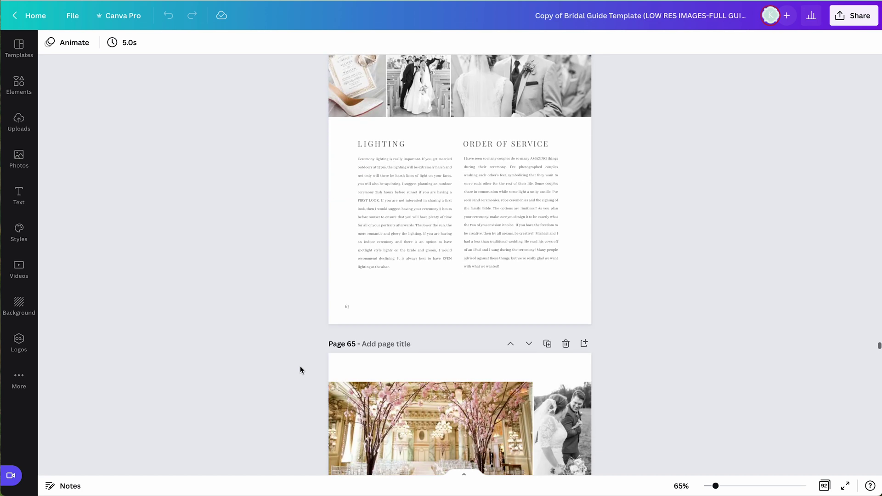
pyautogui.scroll(-10, 300, 370)
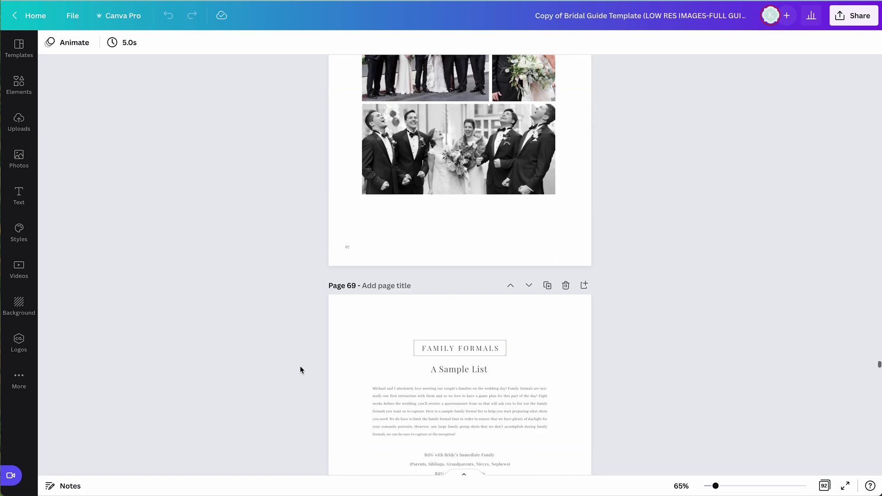
pyautogui.scroll(-2, 301, 370)
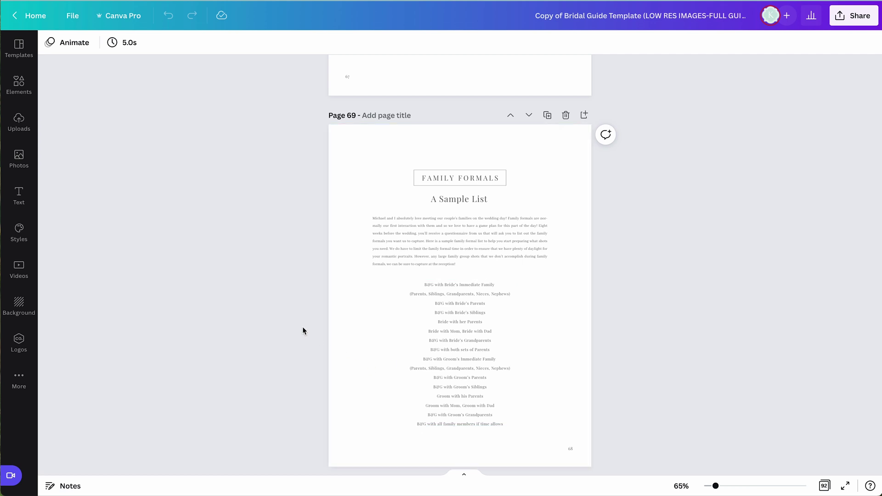
pyautogui.scroll(2, 303, 327)
# Scroll back up through the guide to the 'The Wedding Experience' cover on Page 1.
pyautogui.moveTo(879, 366); pyautogui.dragTo(840, 130)
pyautogui.scroll(1, 791, 206)
pyautogui.scroll(-5, 792, 205)
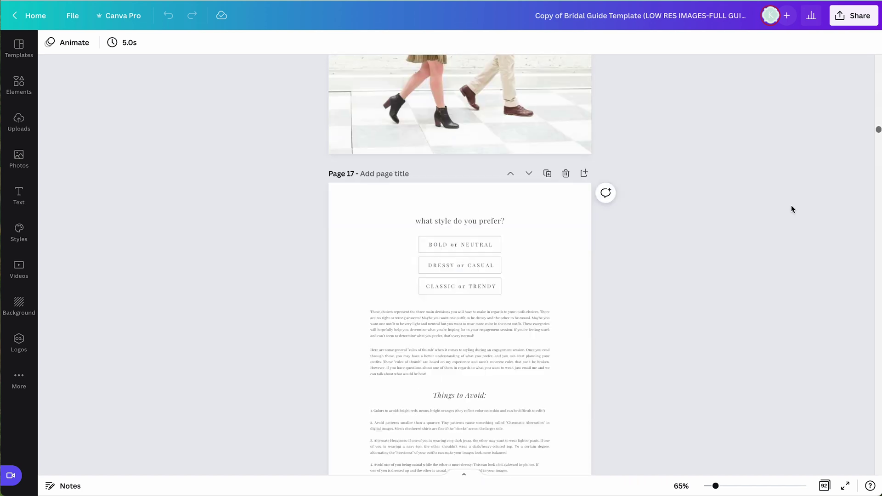
pyautogui.scroll(-5, 769, 237)
pyautogui.scroll(-10, 768, 237)
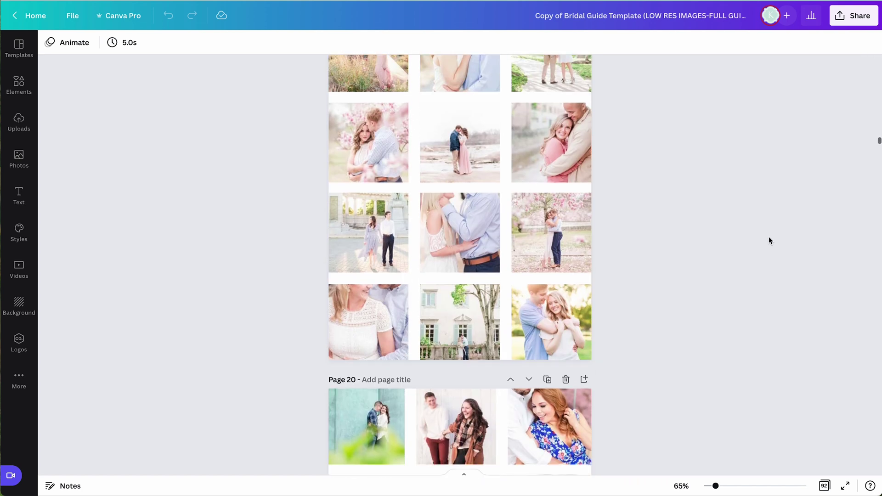
pyautogui.scroll(2, 768, 236)
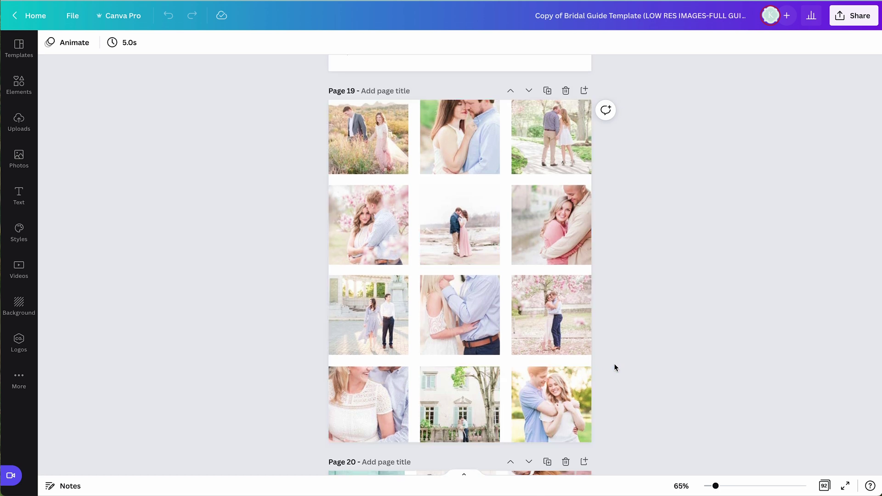
pyautogui.scroll(-9, 690, 359)
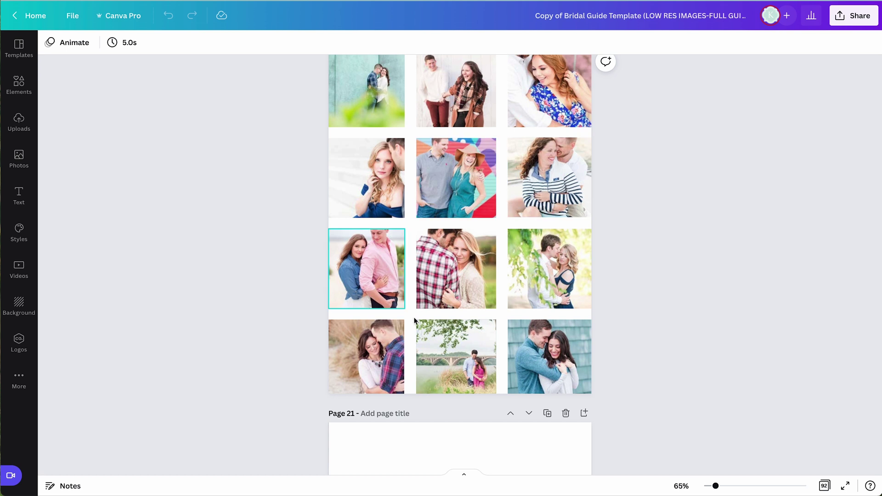
pyautogui.scroll(-5, 644, 359)
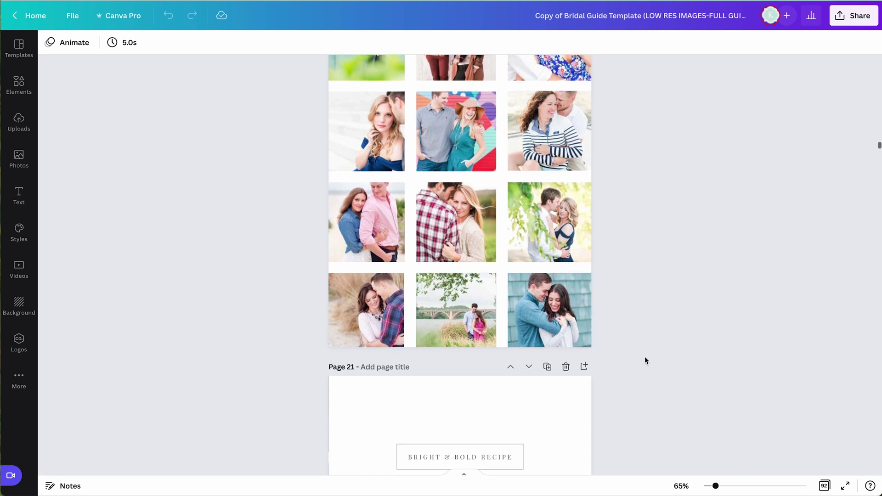
pyautogui.scroll(-2, 644, 357)
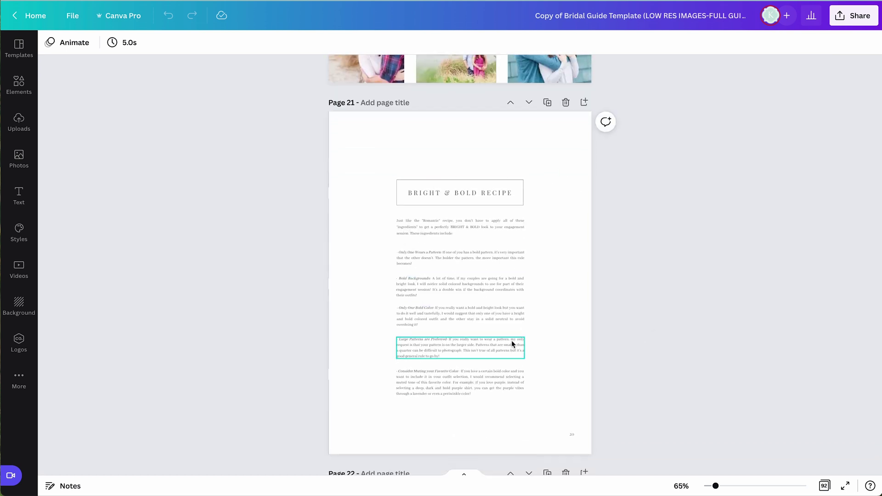
pyautogui.scroll(-7, 565, 358)
pyautogui.scroll(20, 565, 358)
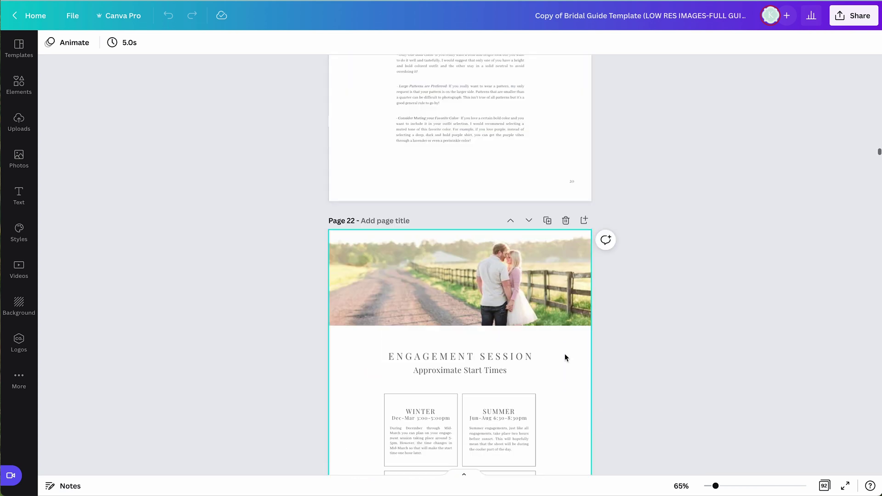
pyautogui.scroll(8, 564, 354)
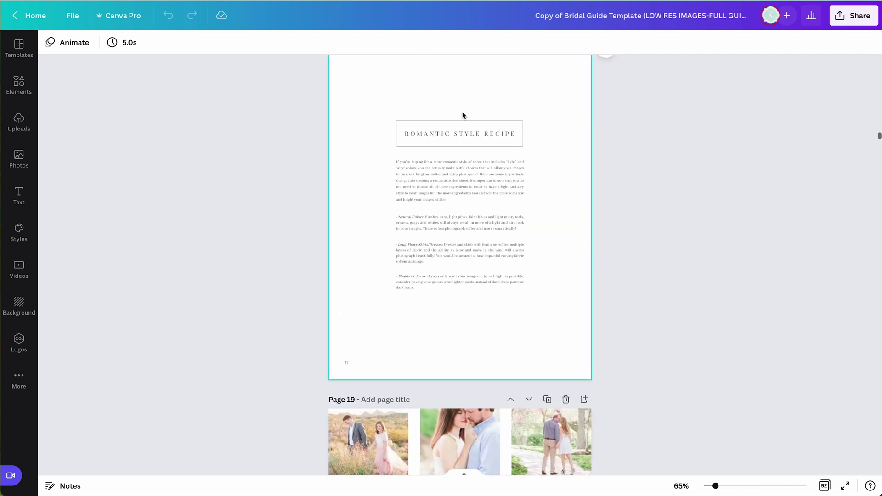
pyautogui.scroll(20, 662, 242)
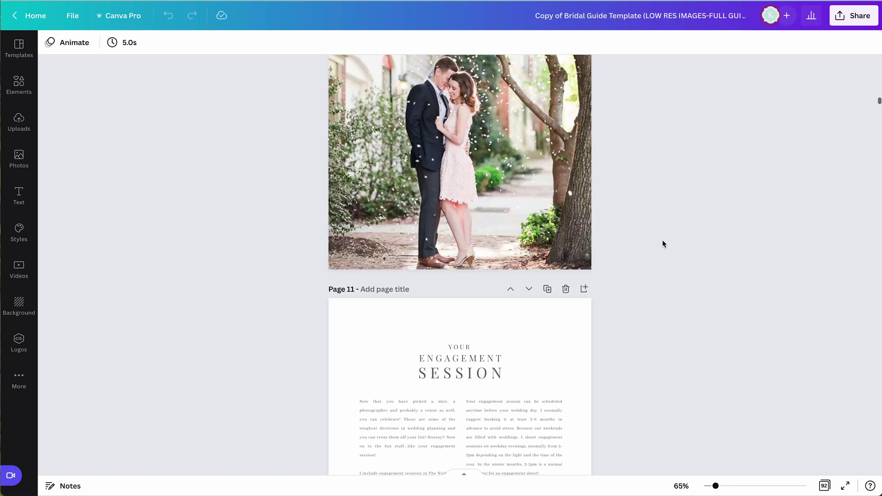
pyautogui.scroll(15, 664, 244)
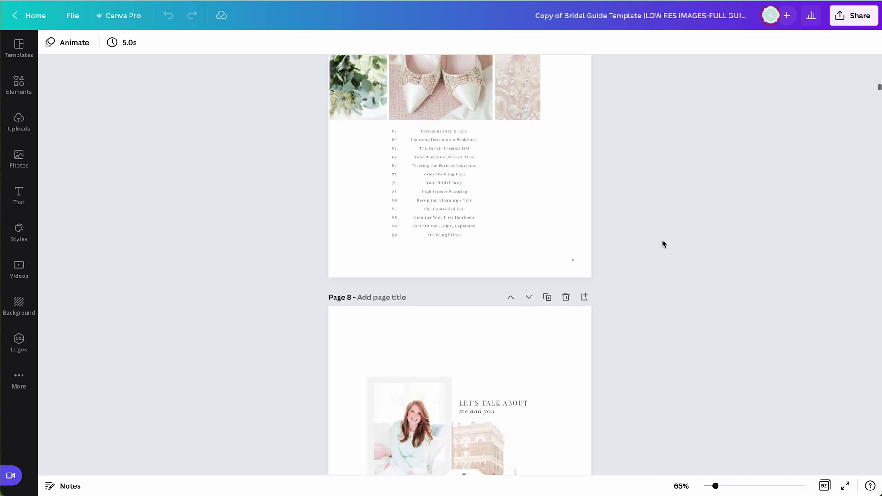
pyautogui.scroll(10, 663, 244)
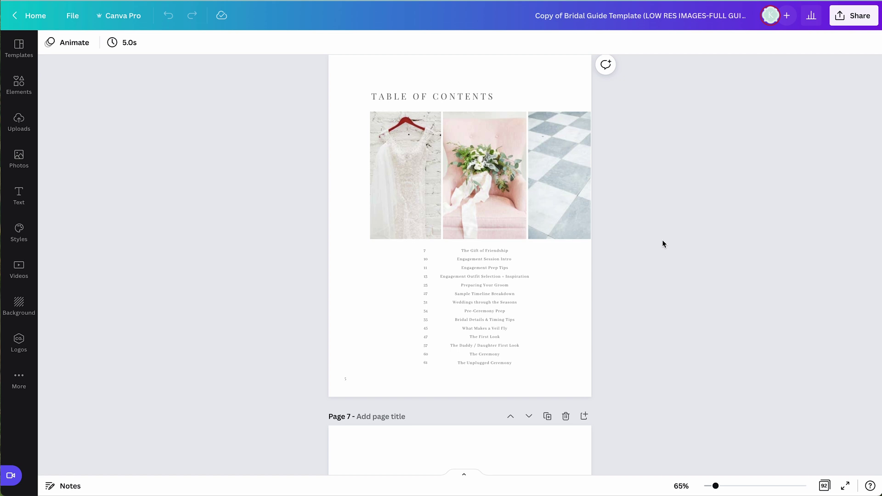
pyautogui.scroll(1, 652, 236)
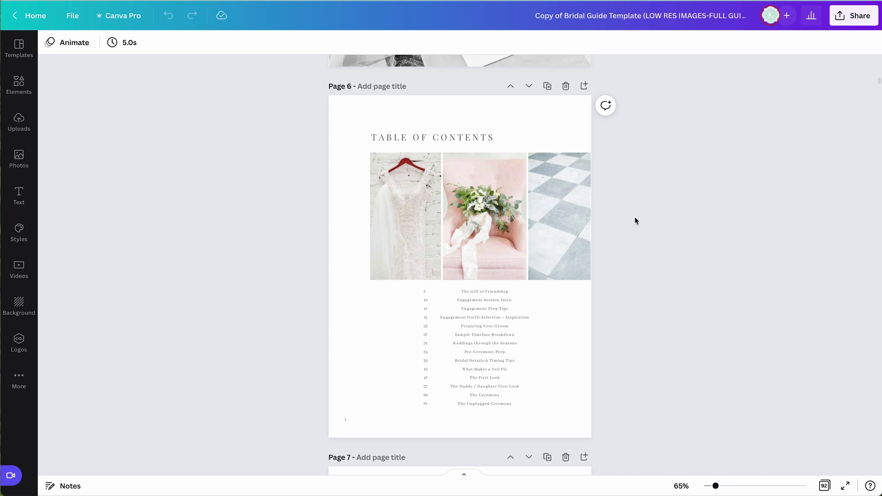
pyautogui.scroll(20, 635, 218)
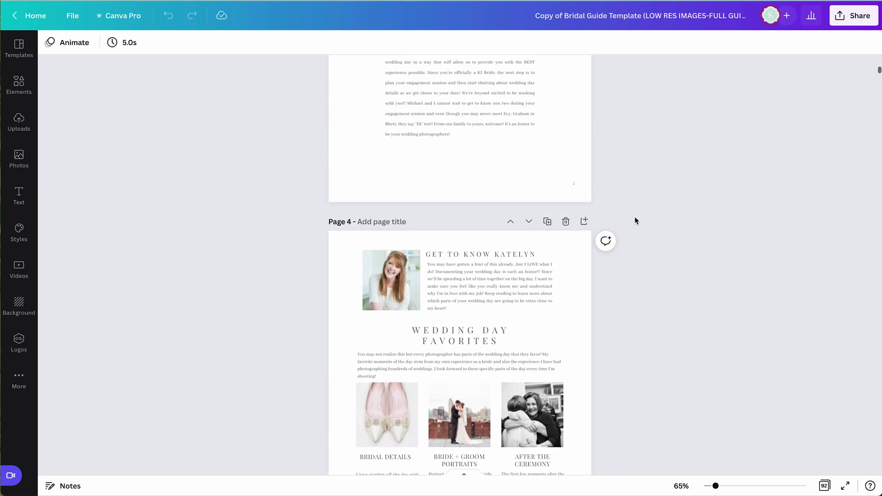
pyautogui.scroll(20, 635, 220)
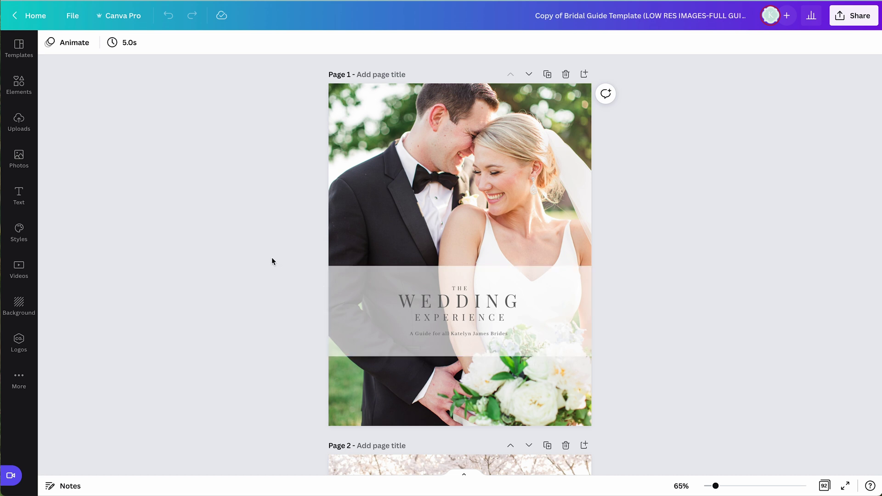
# Select the cover's WEDDING title, zoom out to 75%, and bring up its font list.
pyautogui.scroll(5, 271, 261)
pyautogui.scroll(-1, 272, 261)
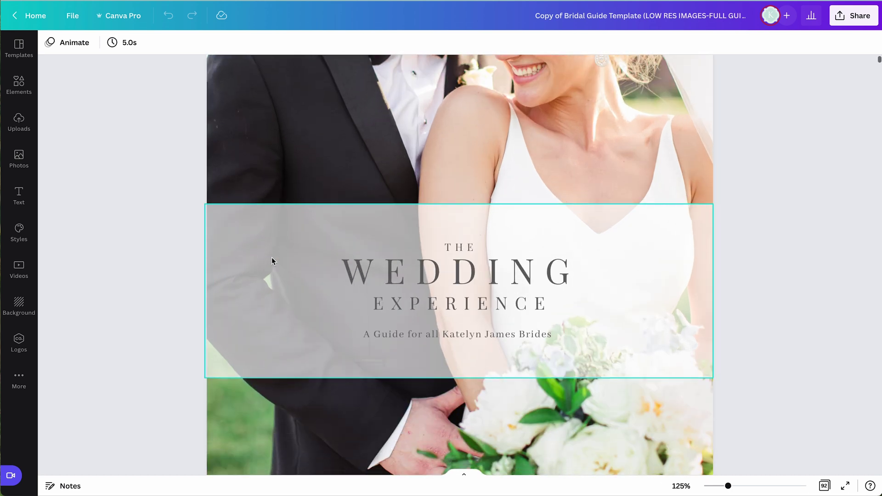
pyautogui.click(435, 273)
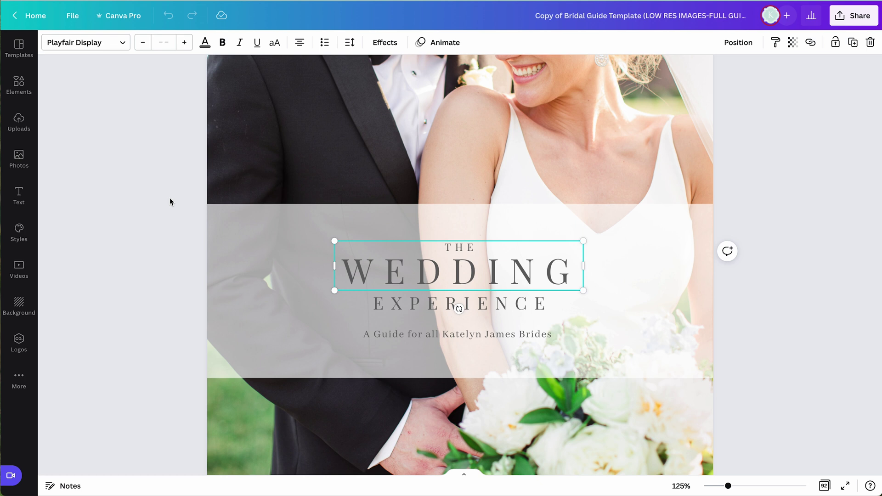
pyautogui.hotkey('ctrl', '-')
pyautogui.hotkey('ctrl', '-')
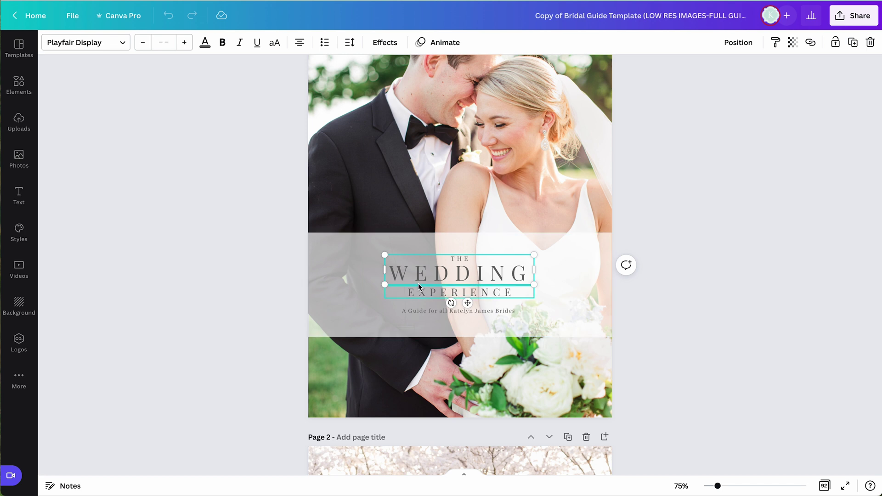
pyautogui.scroll(3, 382, 223)
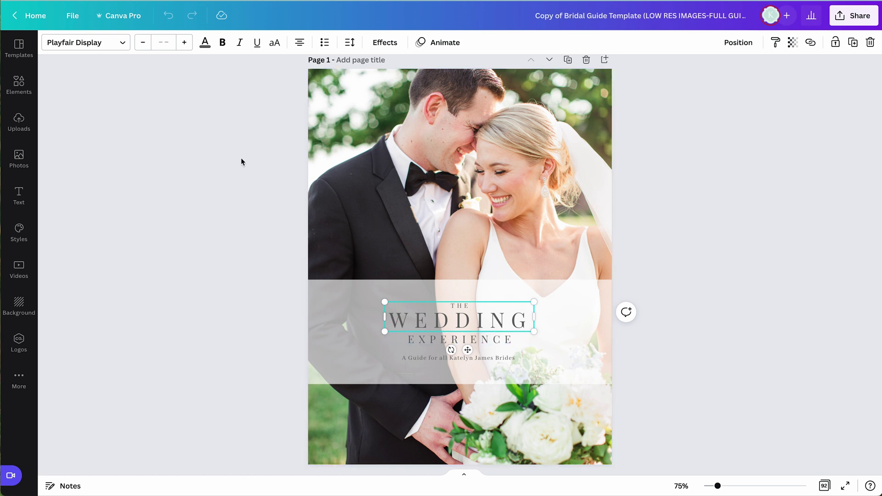
pyautogui.click(122, 43)
pyautogui.scroll(-10, 146, 230)
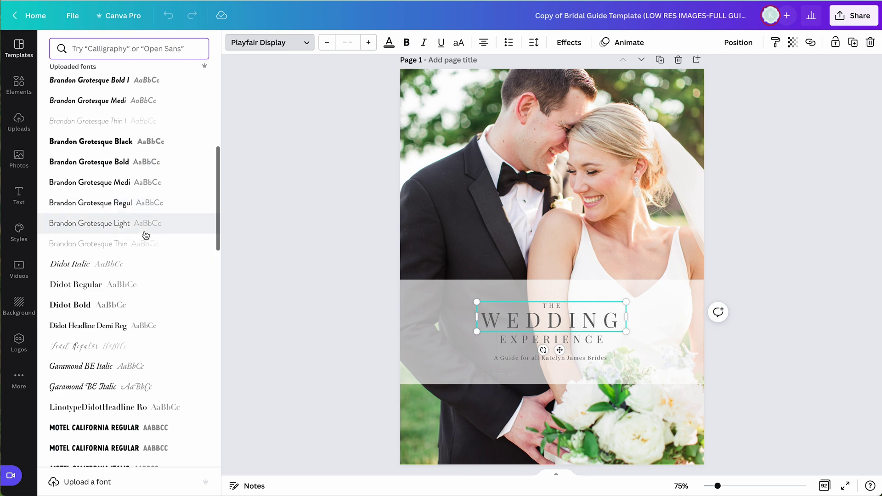
pyautogui.scroll(-5, 145, 236)
pyautogui.moveTo(205, 370)
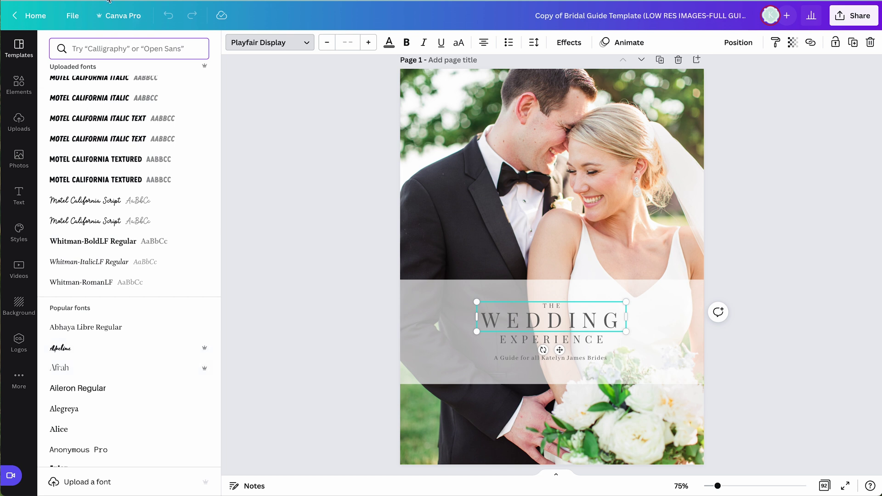
pyautogui.click(517, 341)
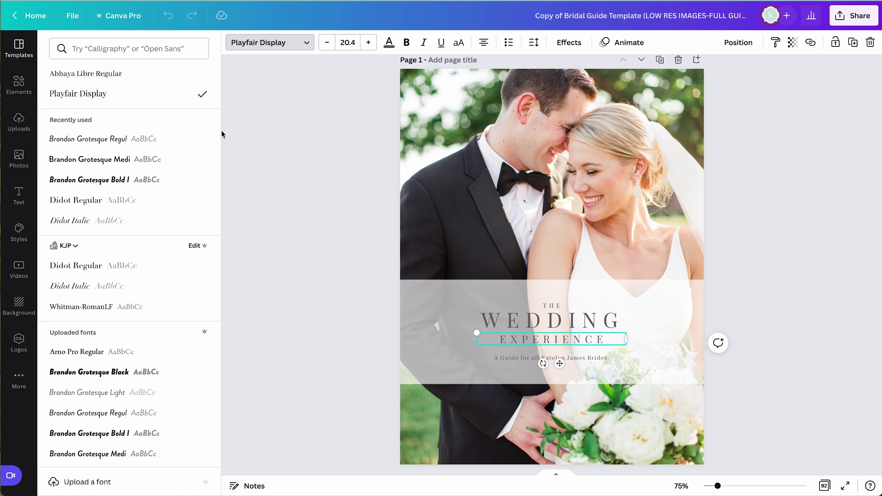
pyautogui.click(323, 192)
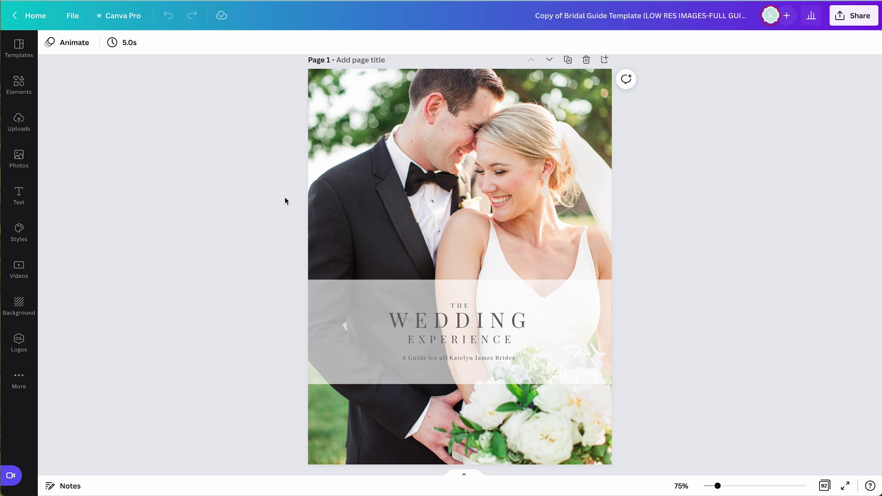
# Make the willow-tree couple photo from Uploads the cover background, undoing and deleting misplaced attempts.
pyautogui.click(19, 121)
pyautogui.scroll(-10, 106, 304)
pyautogui.scroll(-10, 106, 304)
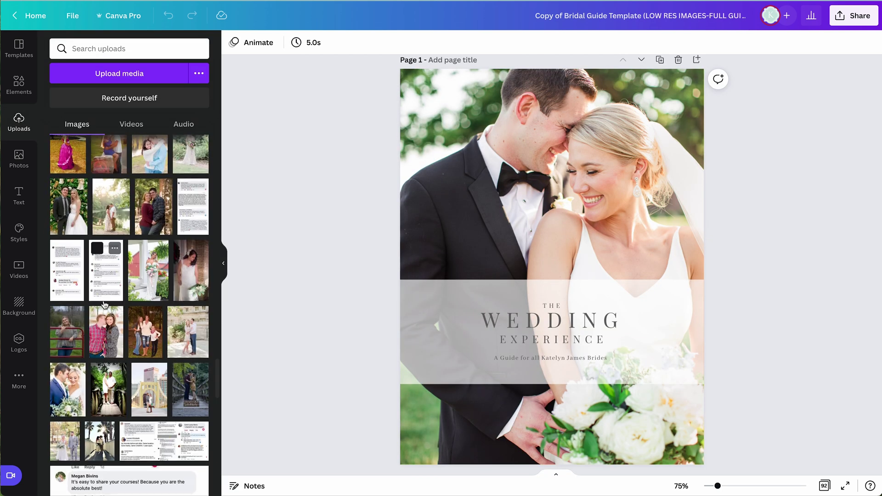
pyautogui.scroll(-10, 105, 304)
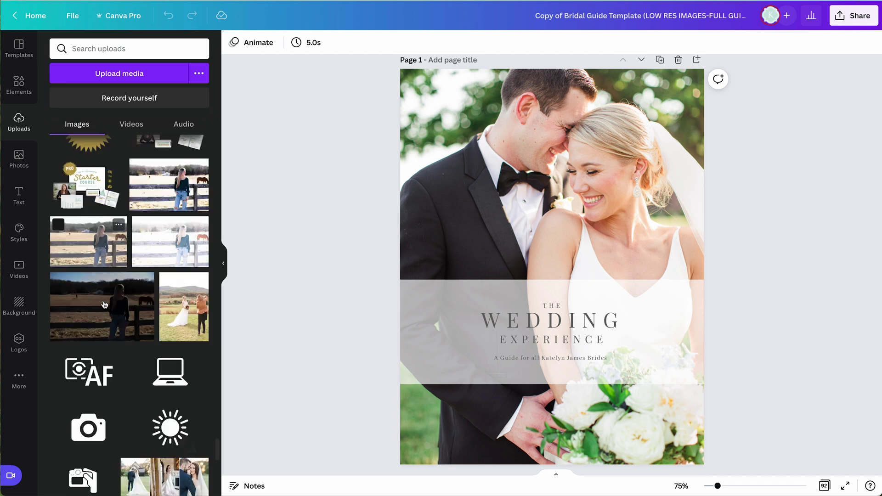
pyautogui.scroll(-5, 105, 304)
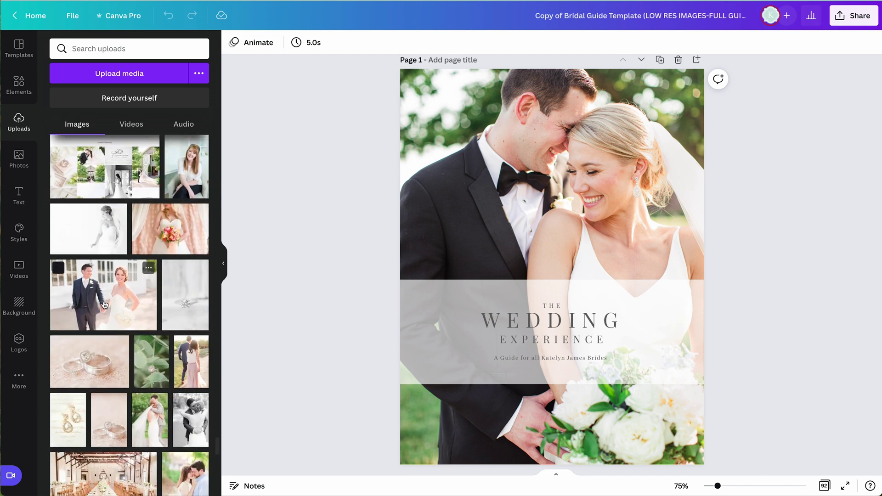
pyautogui.scroll(-10, 104, 304)
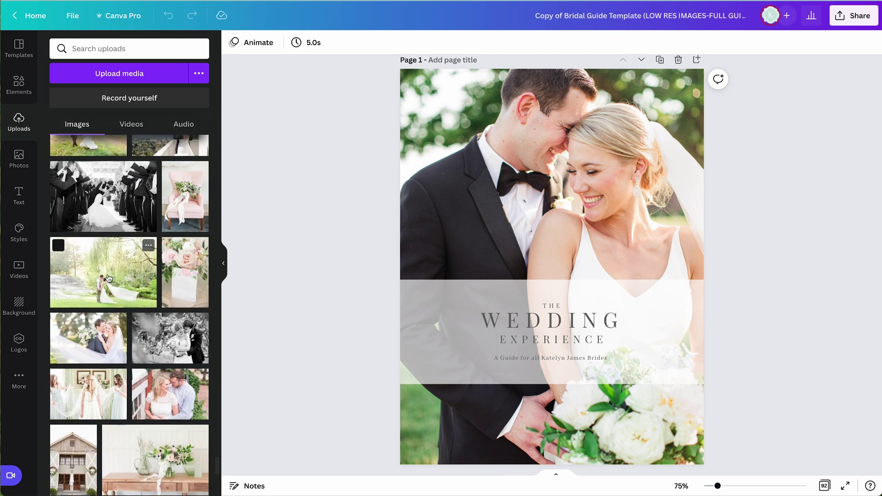
pyautogui.moveTo(108, 276); pyautogui.dragTo(463, 205)
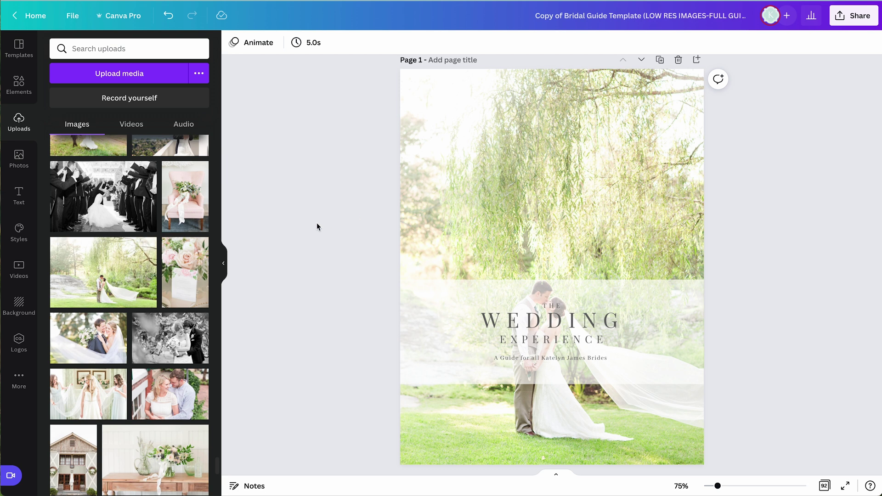
pyautogui.hotkey('ctrl', 'z')
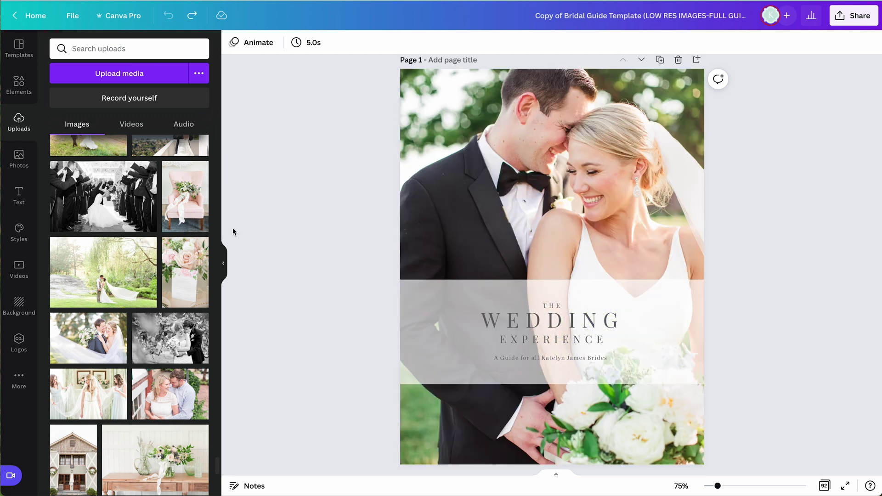
pyautogui.click(102, 270)
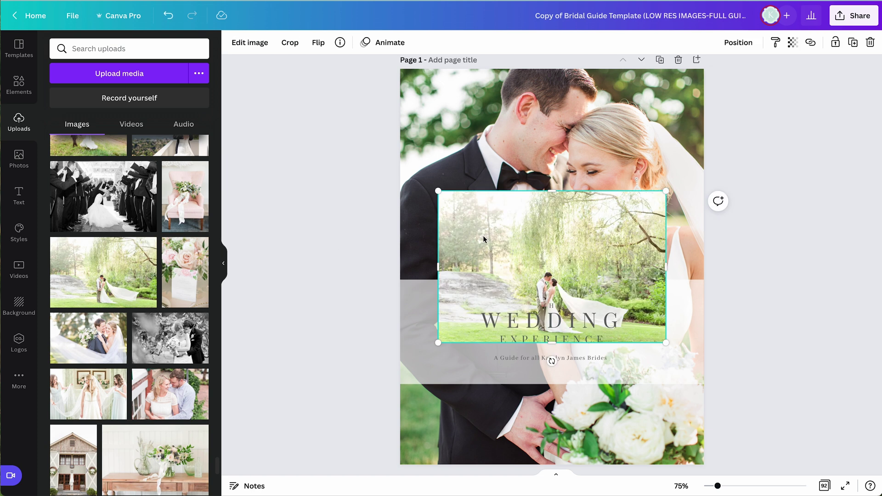
pyautogui.press('Delete')
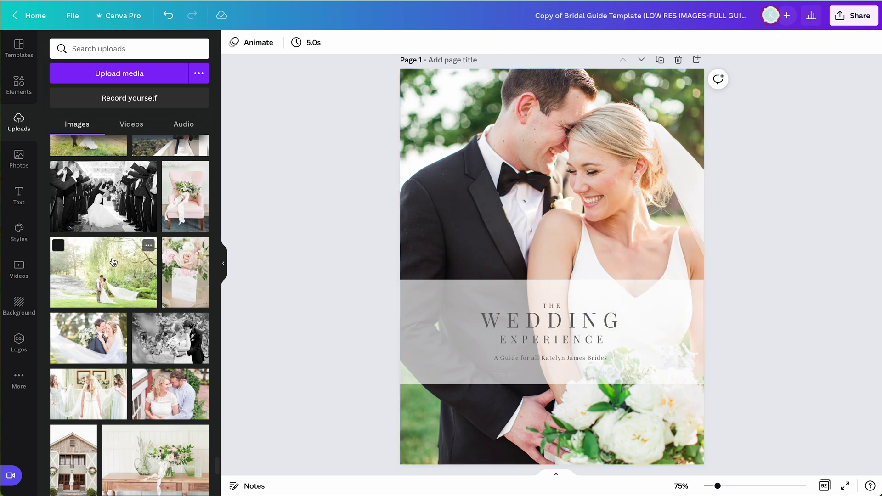
pyautogui.moveTo(113, 263); pyautogui.dragTo(487, 173)
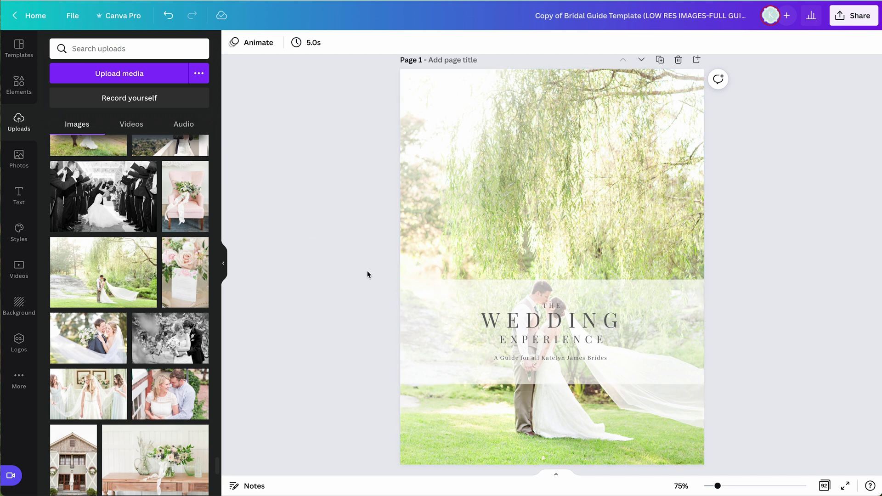
# Marquee-select the translucent title band and move it up near the top of the cover.
pyautogui.moveTo(361, 269); pyautogui.dragTo(577, 407)
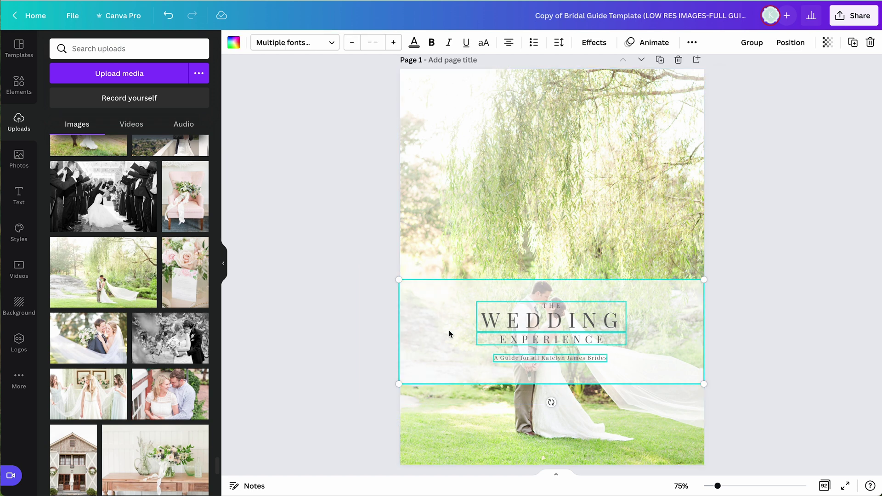
pyautogui.moveTo(450, 335); pyautogui.dragTo(450, 179)
pyautogui.click(348, 206)
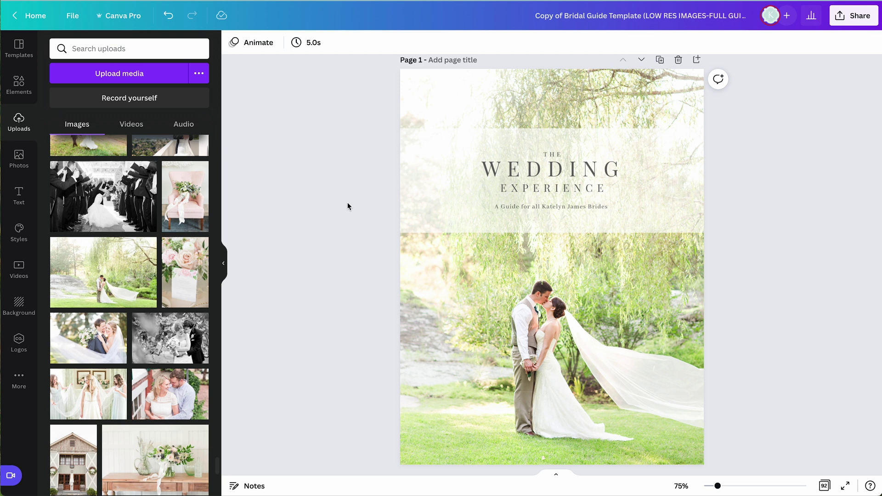
pyautogui.hotkey('ctrl', '+')
pyautogui.hotkey('ctrl', '+')
pyautogui.scroll(3, 347, 206)
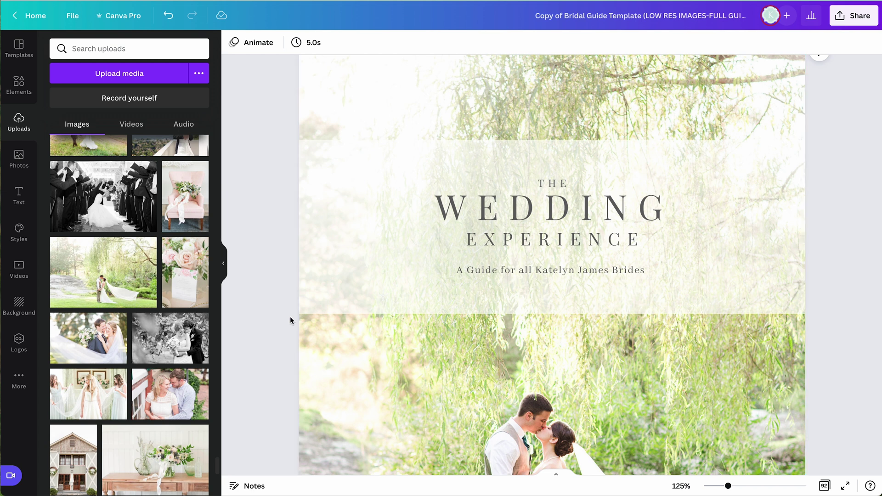
pyautogui.click(512, 213)
# Widen the EXPERIENCE line's letter spacing to 562.
pyautogui.click(522, 238)
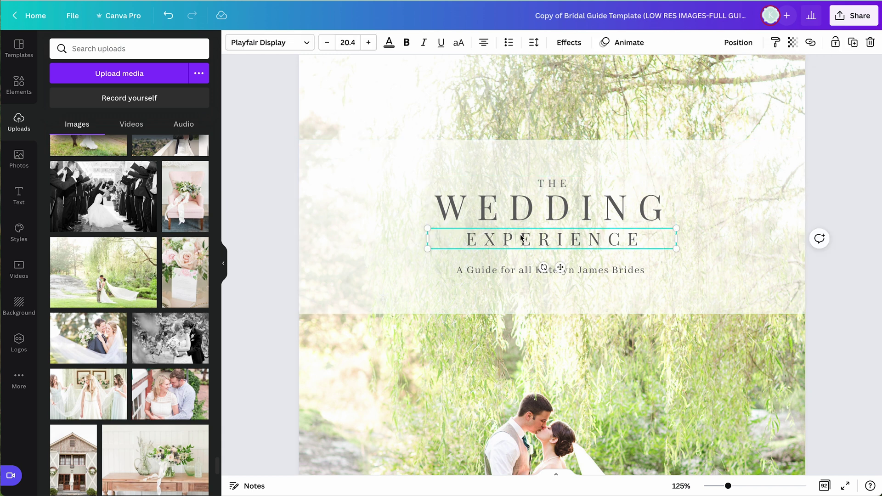
pyautogui.click(534, 42)
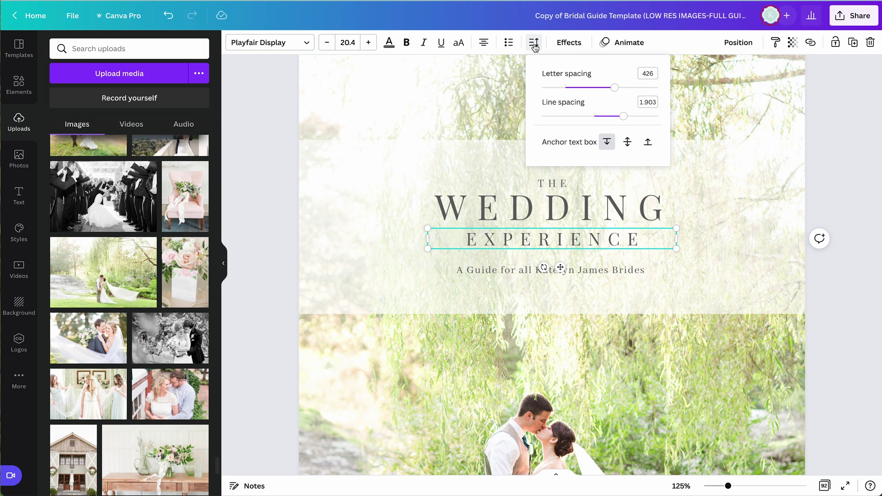
pyautogui.moveTo(615, 89); pyautogui.dragTo(632, 97)
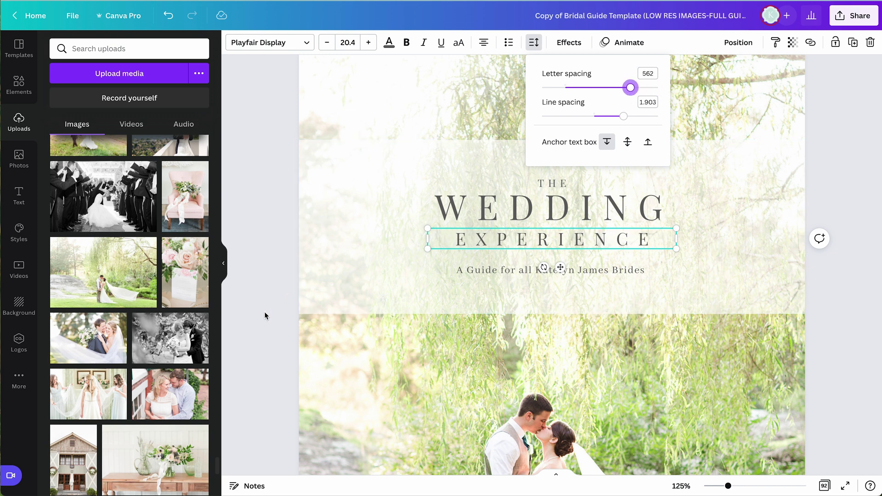
pyautogui.scroll(-20, 265, 315)
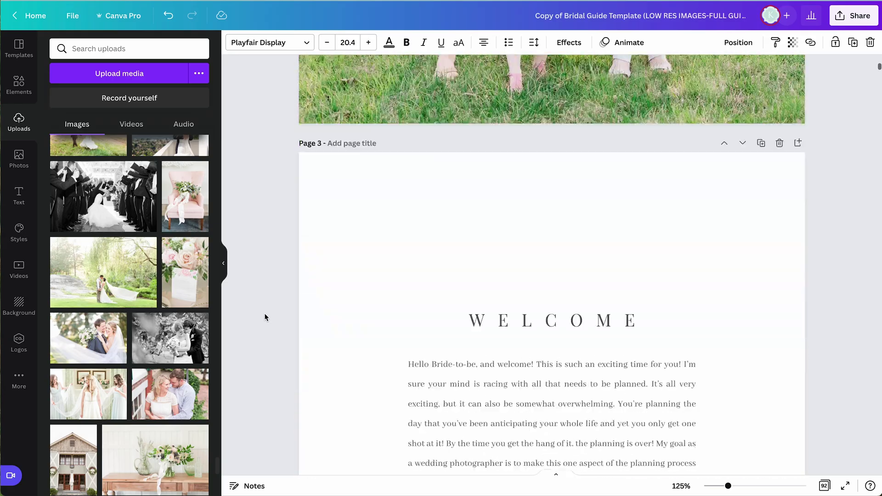
# Select the Bridal Details, Bride + Groom and After the Ceremony paragraphs and reduce them to size 9.
pyautogui.scroll(-20, 265, 317)
pyautogui.scroll(6, 265, 317)
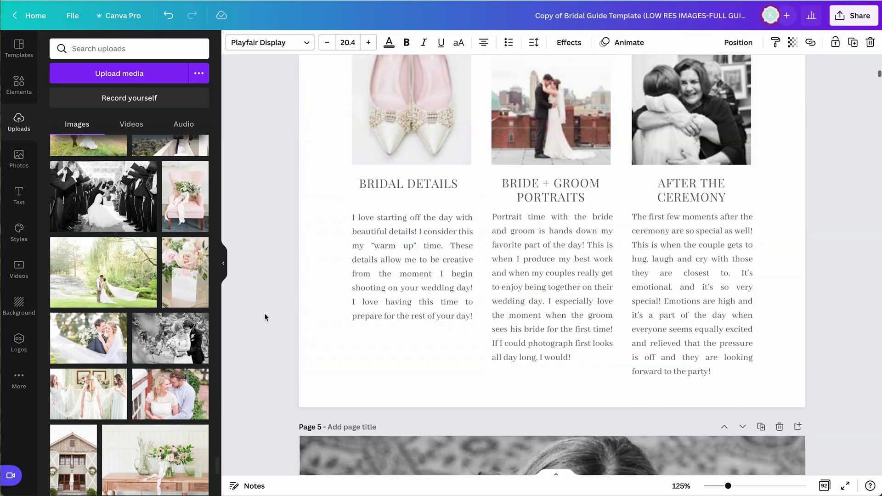
pyautogui.scroll(-1, 264, 317)
pyautogui.click(441, 285)
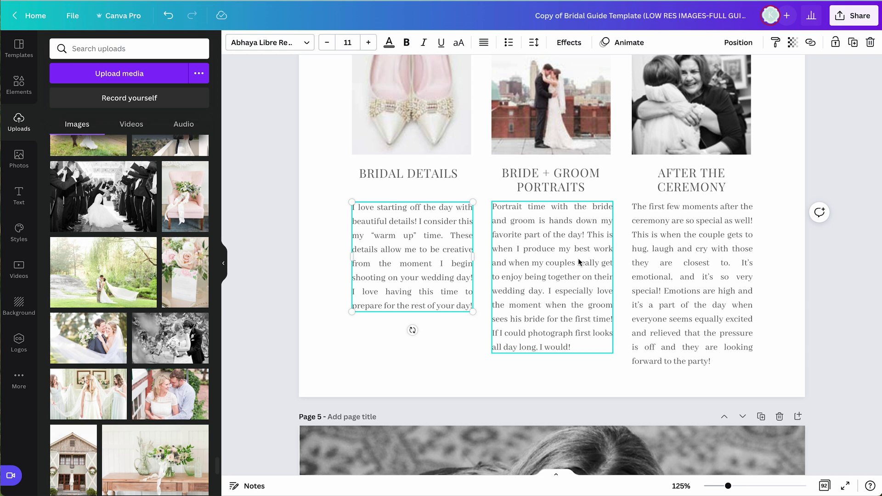
pyautogui.scroll(2, 579, 262)
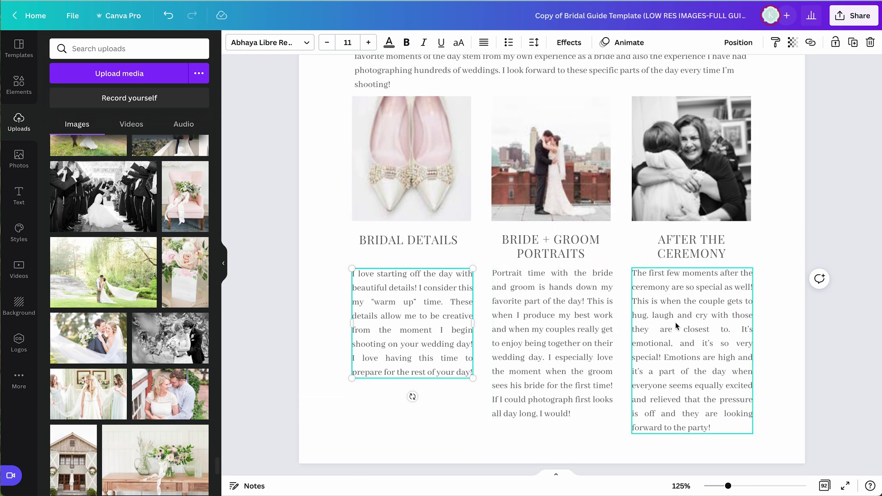
pyautogui.click(573, 309)
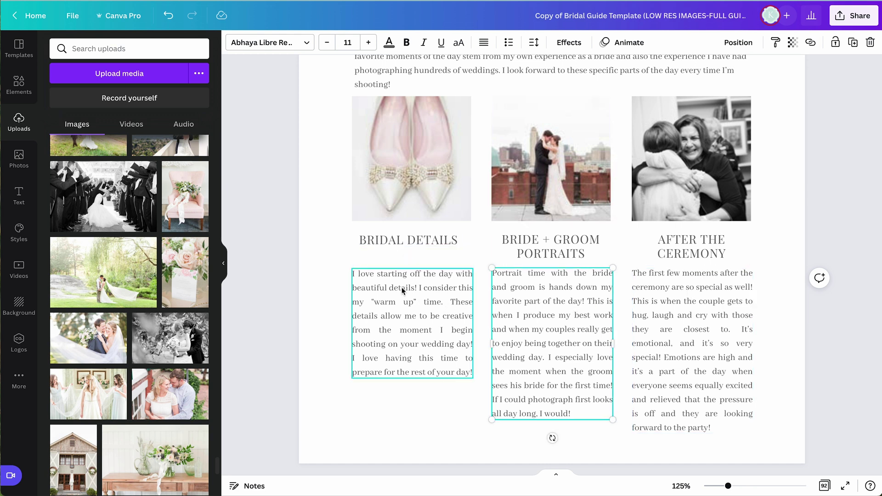
pyautogui.click(414, 315)
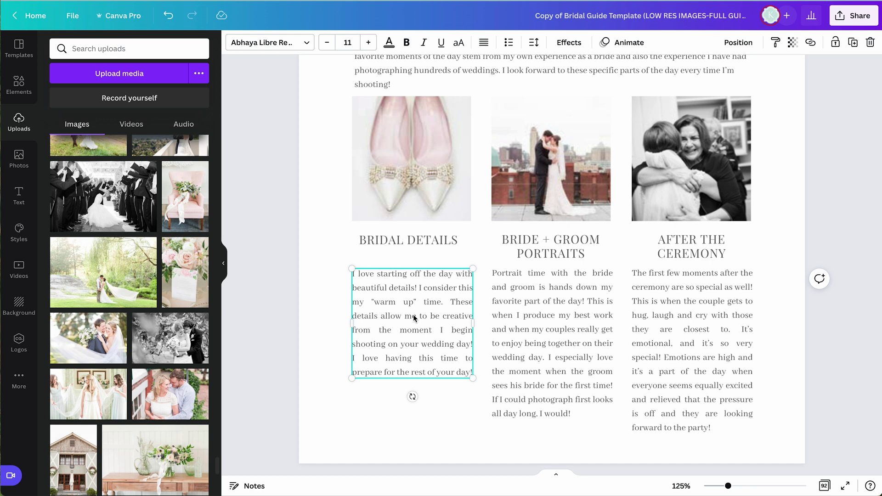
pyautogui.keyDown('shift'); pyautogui.click(543, 307); pyautogui.keyUp('shift')
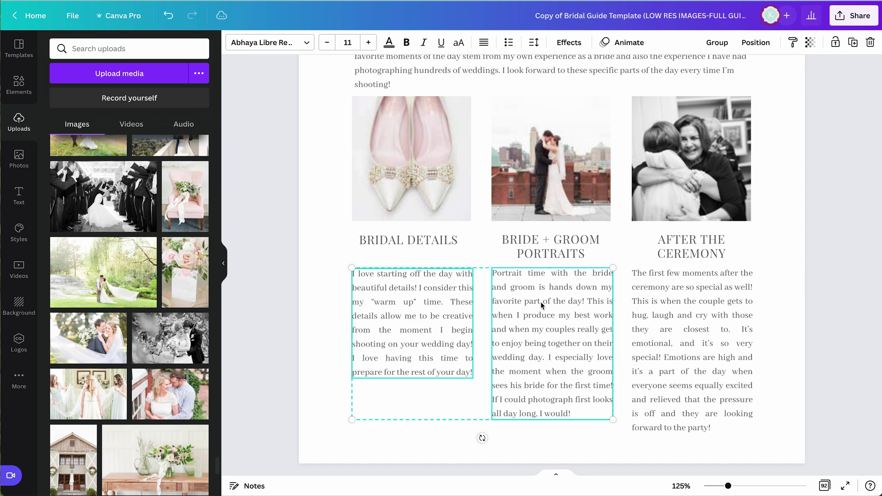
pyautogui.keyDown('shift'); pyautogui.click(663, 305); pyautogui.keyUp('shift')
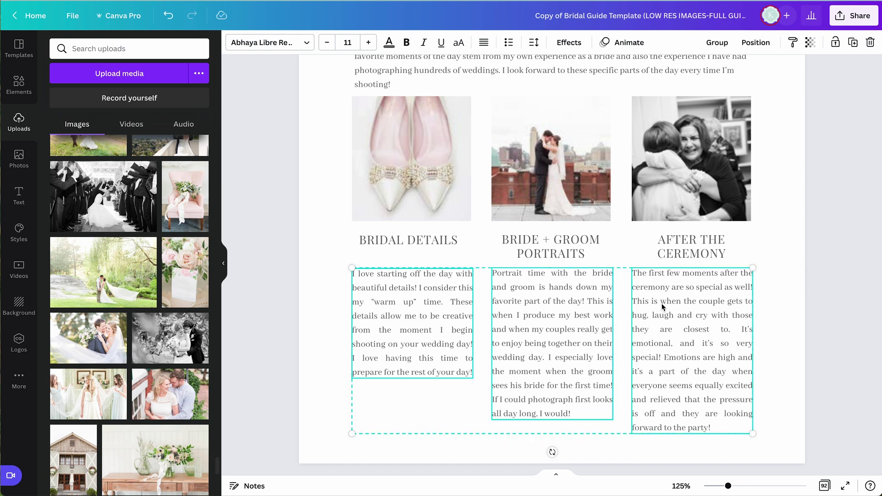
pyautogui.click(327, 42)
pyautogui.click(327, 43)
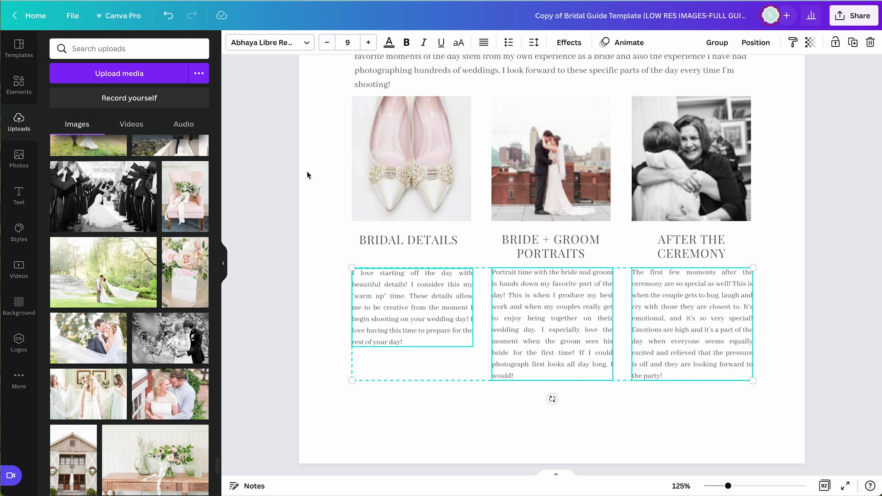
# Move the three column paragraphs slightly lower on page 4.
pyautogui.click(318, 183)
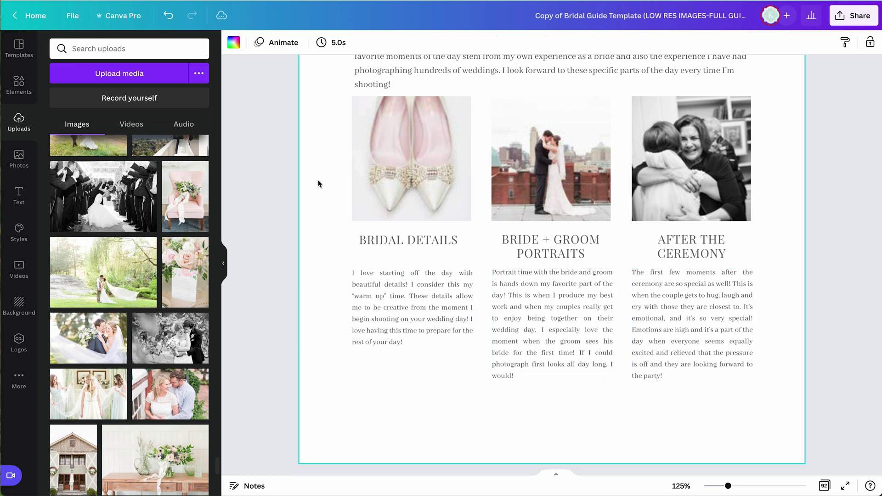
pyautogui.click(423, 302)
pyautogui.keyDown('shift'); pyautogui.click(557, 308); pyautogui.keyUp('shift')
pyautogui.keyDown('shift'); pyautogui.click(637, 303); pyautogui.keyUp('shift')
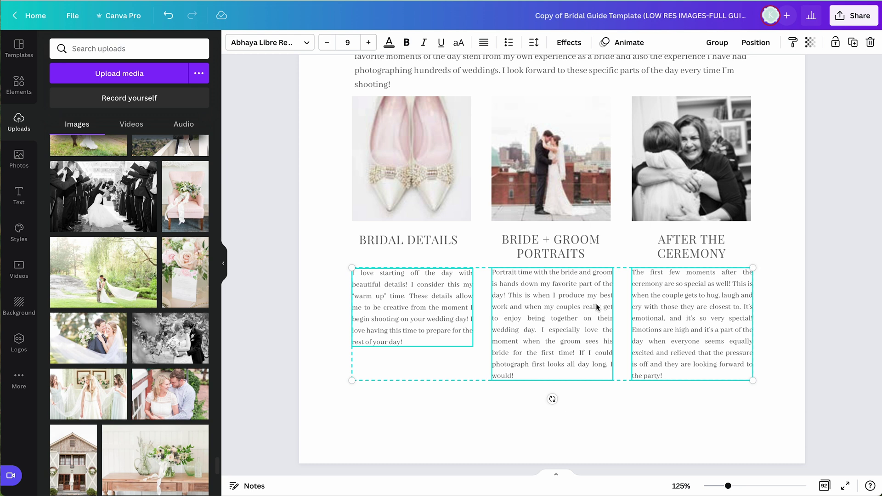
pyautogui.moveTo(597, 307); pyautogui.dragTo(597, 321)
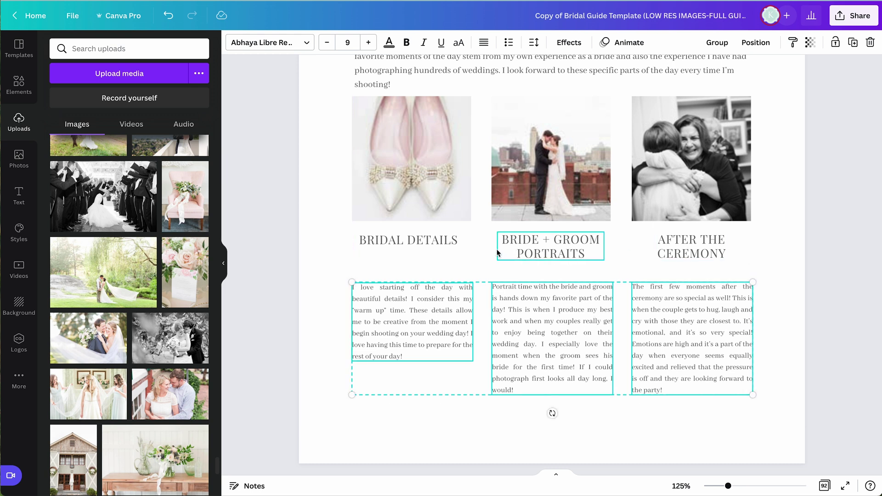
pyautogui.click(442, 243)
# Reduce the three column headings' font size to 12.
pyautogui.keyDown('shift'); pyautogui.click(541, 248); pyautogui.keyUp('shift')
pyautogui.keyDown('shift'); pyautogui.click(677, 248); pyautogui.keyUp('shift')
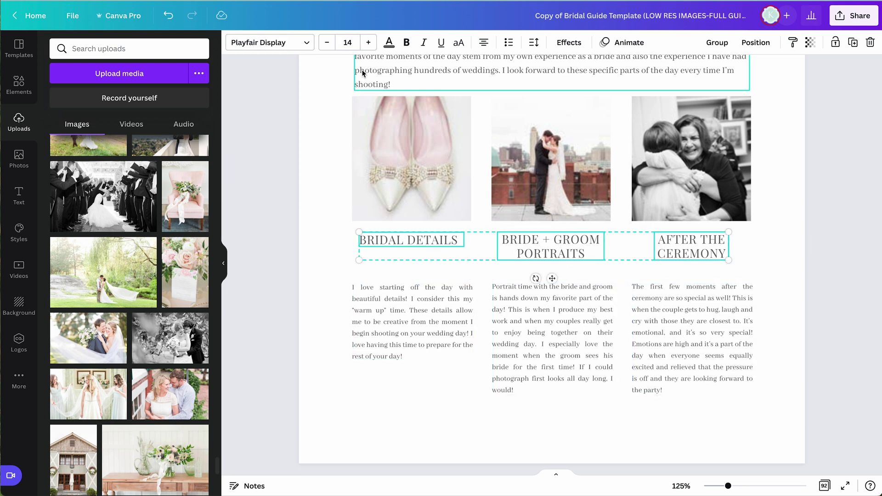
pyautogui.click(327, 43)
pyautogui.click(327, 43)
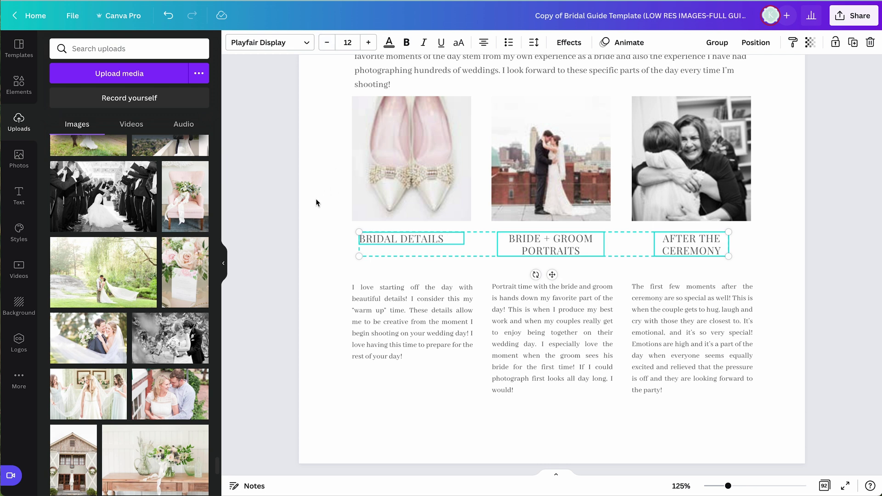
# Move the BRIDAL DETAILS, BRIDE + GROOM and AFTER THE CEREMONY headings slightly lower together.
pyautogui.click(327, 241)
pyautogui.click(558, 251)
pyautogui.keyDown('shift'); pyautogui.click(686, 242); pyautogui.keyUp('shift')
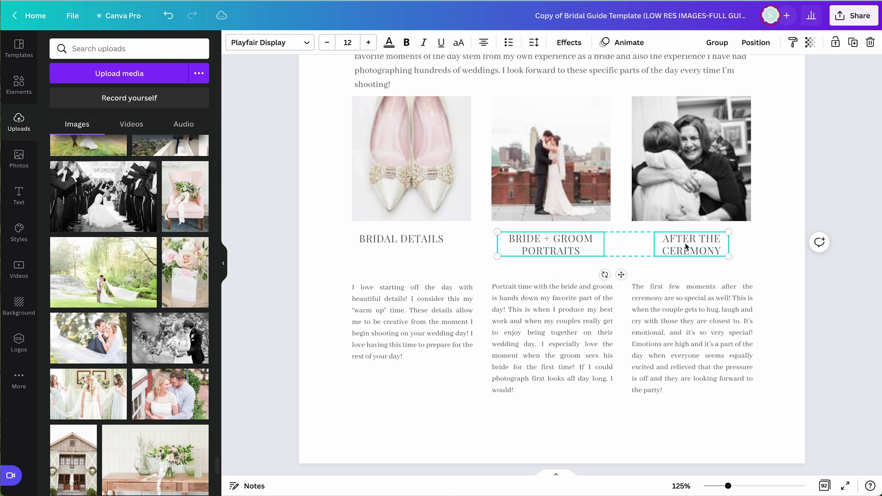
pyautogui.click(427, 249)
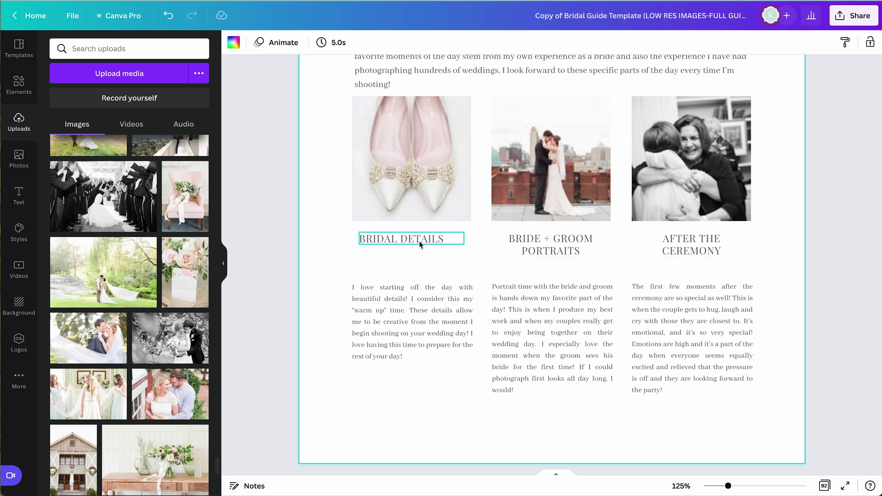
pyautogui.click(420, 240)
pyautogui.keyDown('shift'); pyautogui.click(563, 243); pyautogui.keyUp('shift')
pyautogui.keyDown('shift'); pyautogui.click(691, 244); pyautogui.keyUp('shift')
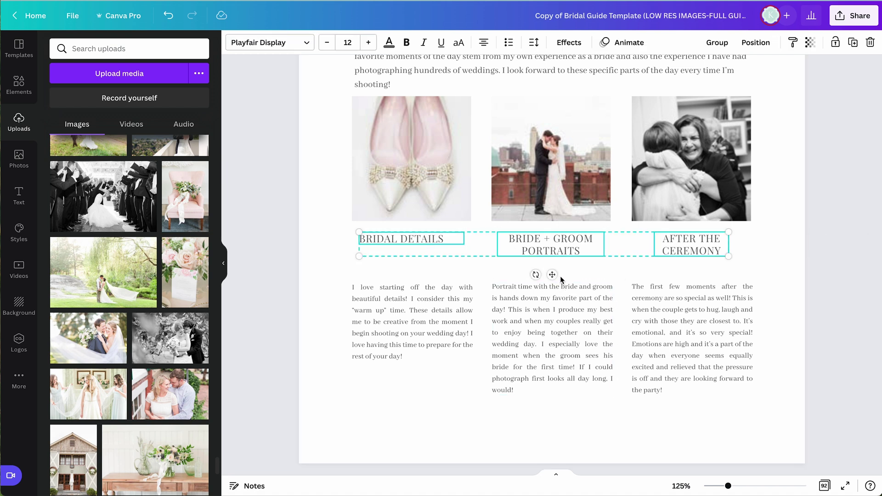
pyautogui.moveTo(553, 275); pyautogui.dragTo(552, 279)
pyautogui.press('Escape')
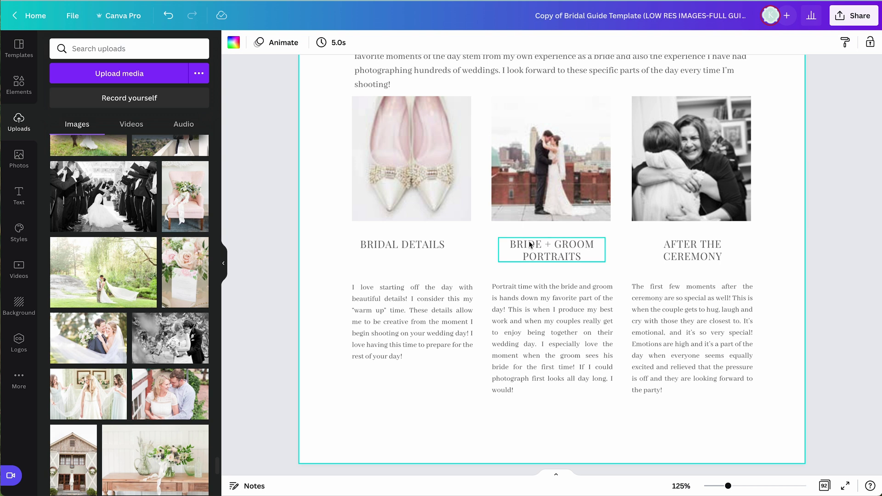
# Centre-align BRIDAL DETAILS and nudge each heading so the three line up.
pyautogui.click(539, 246)
pyautogui.moveTo(540, 246); pyautogui.dragTo(540, 245)
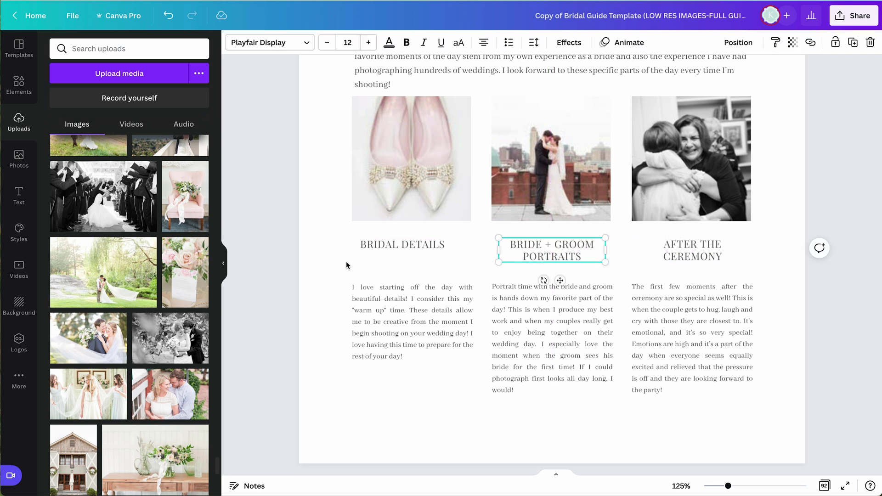
pyautogui.click(332, 261)
pyautogui.click(408, 243)
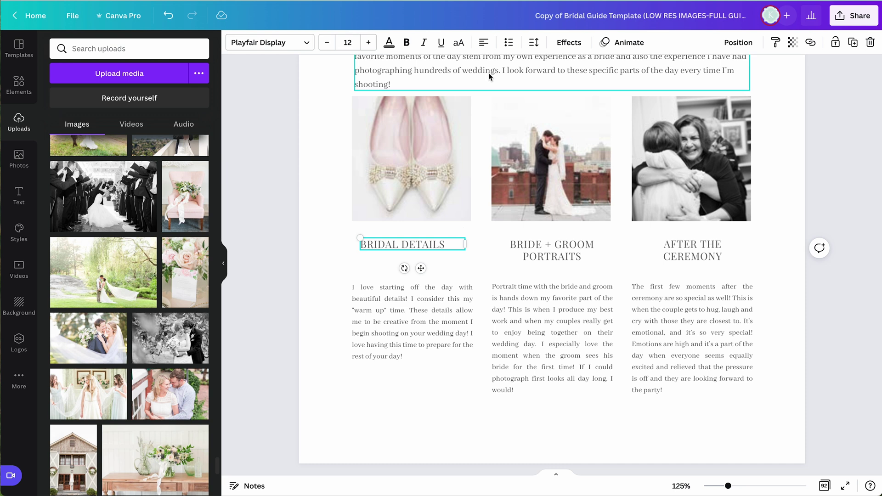
pyautogui.click(483, 42)
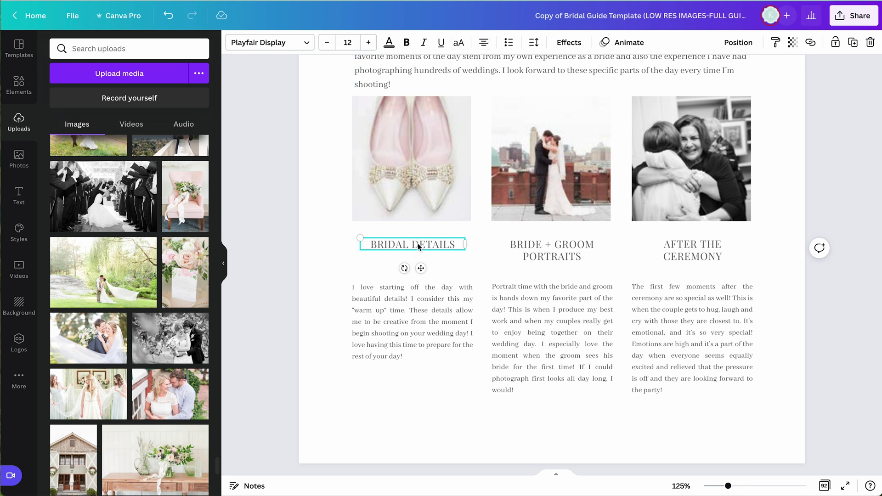
pyautogui.moveTo(419, 245); pyautogui.dragTo(417, 244)
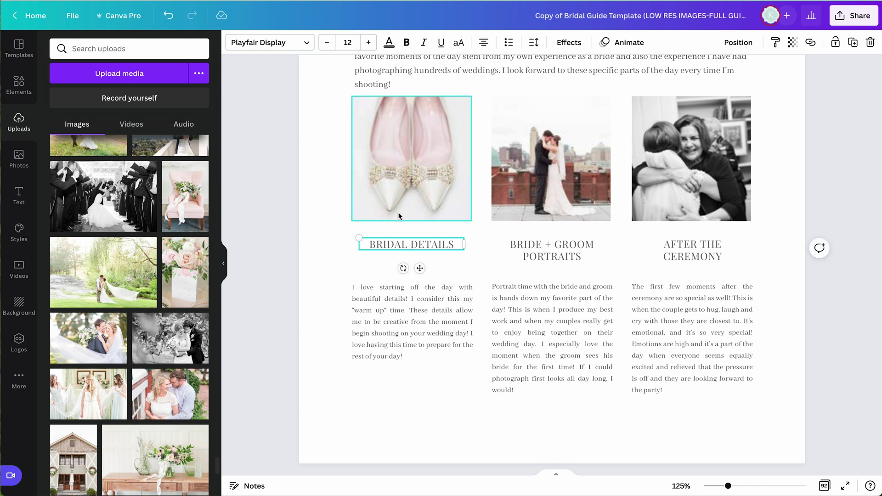
pyautogui.click(688, 257)
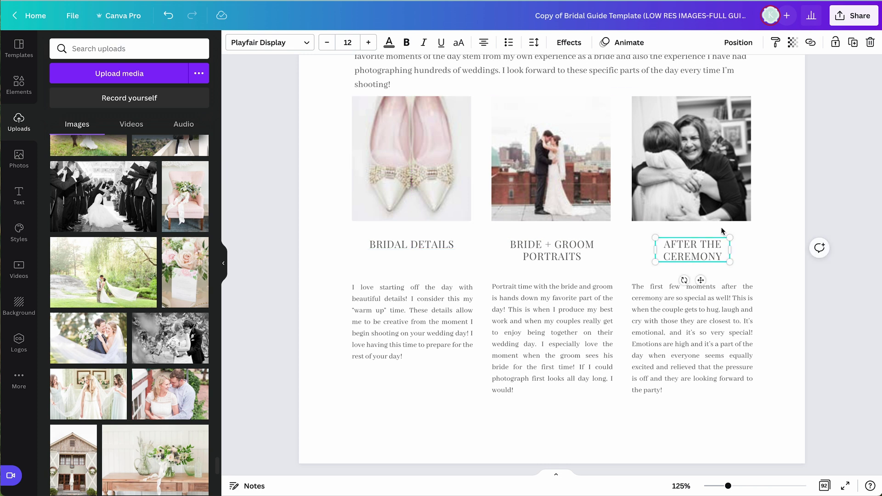
pyautogui.moveTo(703, 249); pyautogui.dragTo(704, 245)
pyautogui.click(762, 258)
# Move the three body text columns up slightly beneath the photos.
pyautogui.scroll(1, 761, 263)
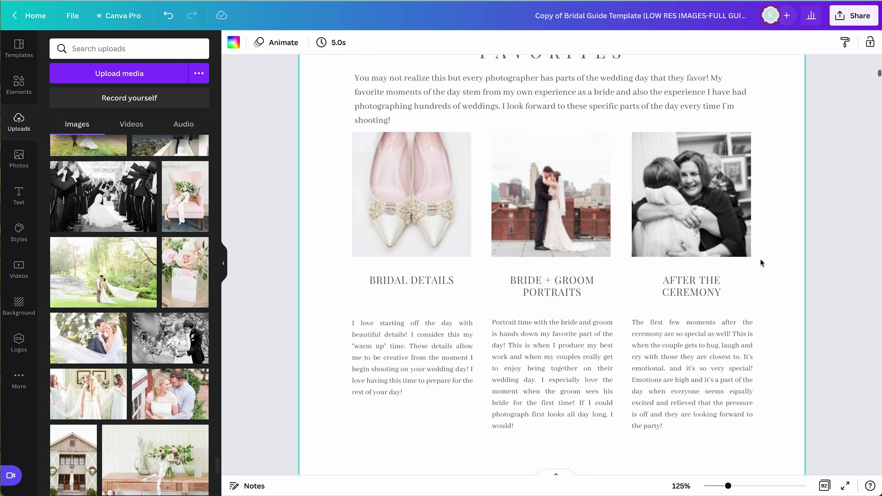
pyautogui.click(703, 373)
pyautogui.keyDown('shift'); pyautogui.click(578, 366); pyautogui.keyUp('shift')
pyautogui.keyDown('shift'); pyautogui.click(470, 372); pyautogui.keyUp('shift')
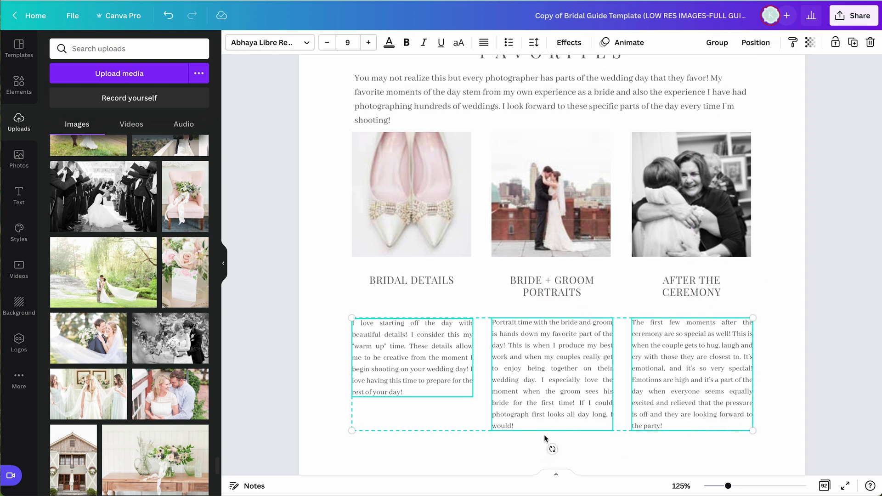
pyautogui.moveTo(548, 406); pyautogui.dragTo(547, 402)
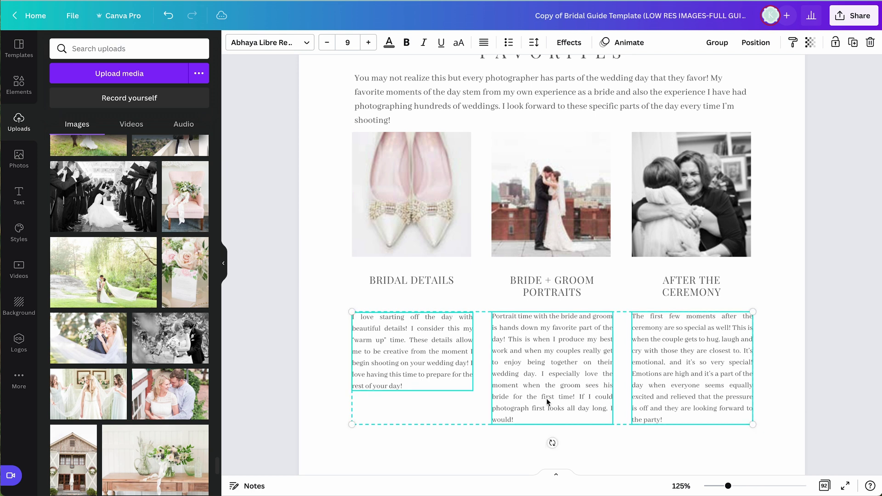
pyautogui.click(310, 323)
pyautogui.scroll(1, 313, 311)
pyautogui.scroll(-3, 313, 311)
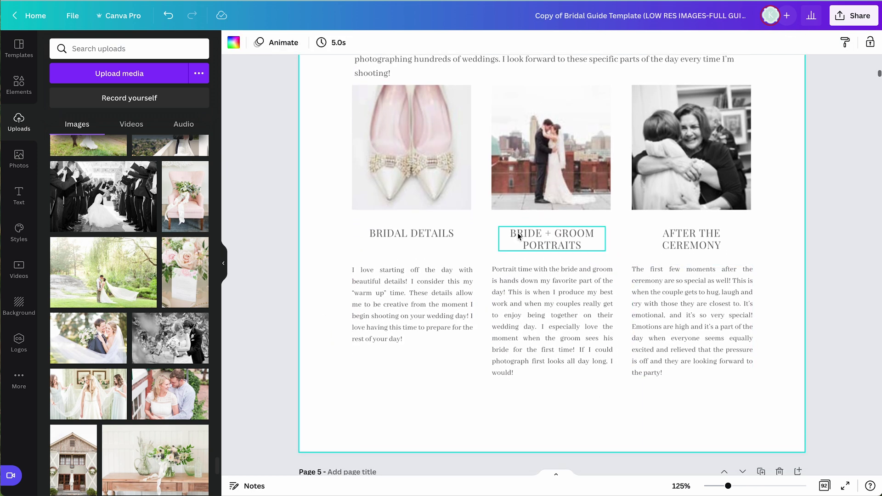
pyautogui.scroll(5, 395, 266)
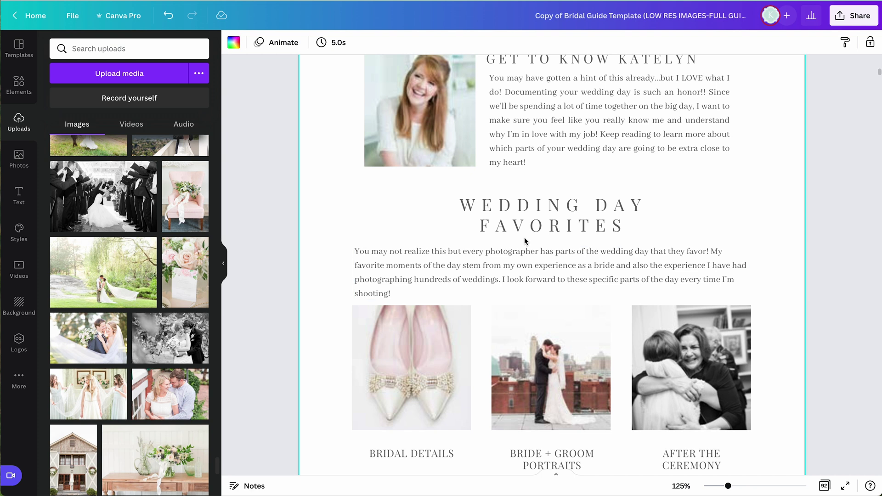
pyautogui.scroll(1, 526, 241)
# Set the paragraph under WEDDING DAY FAVORITES to size 10, narrower and centred.
pyautogui.click(511, 310)
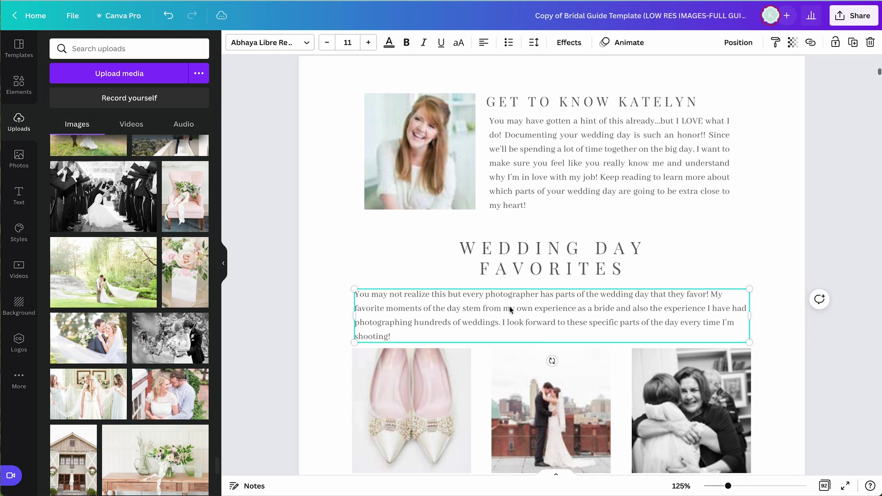
pyautogui.click(327, 45)
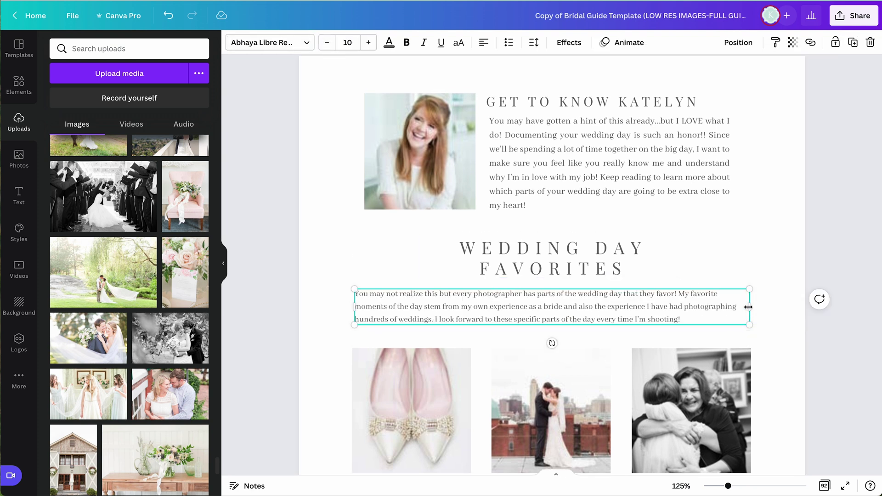
pyautogui.moveTo(748, 307); pyautogui.dragTo(673, 308)
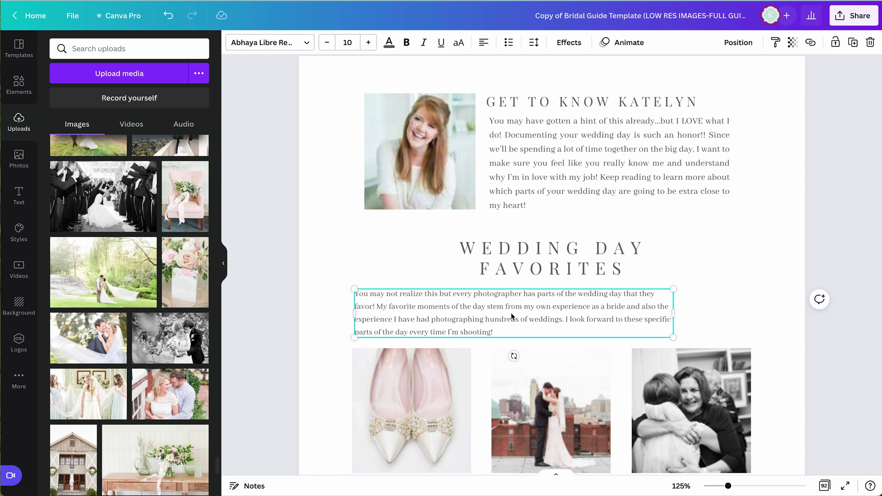
pyautogui.moveTo(586, 310); pyautogui.dragTo(625, 307)
# Widen the WEDDING DAY FAVORITES heading to one line at size 17.3, re-centred.
pyautogui.click(543, 259)
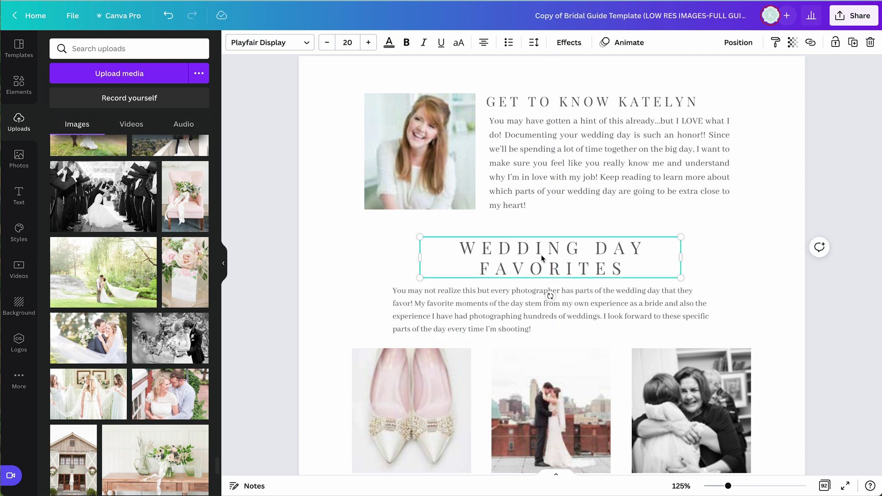
pyautogui.moveTo(683, 257); pyautogui.dragTo(816, 243)
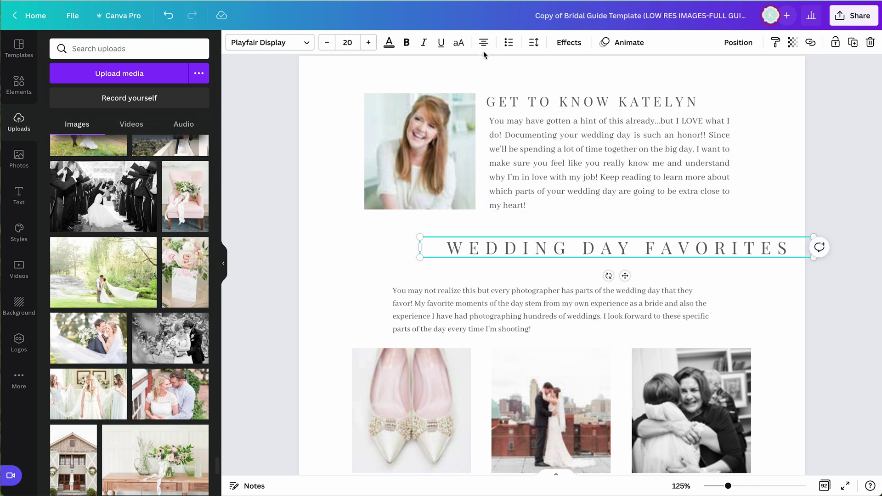
pyautogui.moveTo(420, 236); pyautogui.dragTo(469, 239)
pyautogui.moveTo(626, 249); pyautogui.dragTo(552, 256)
# Set the heading's letter spacing to 276 and move it slightly down, centred.
pyautogui.scroll(2, 543, 257)
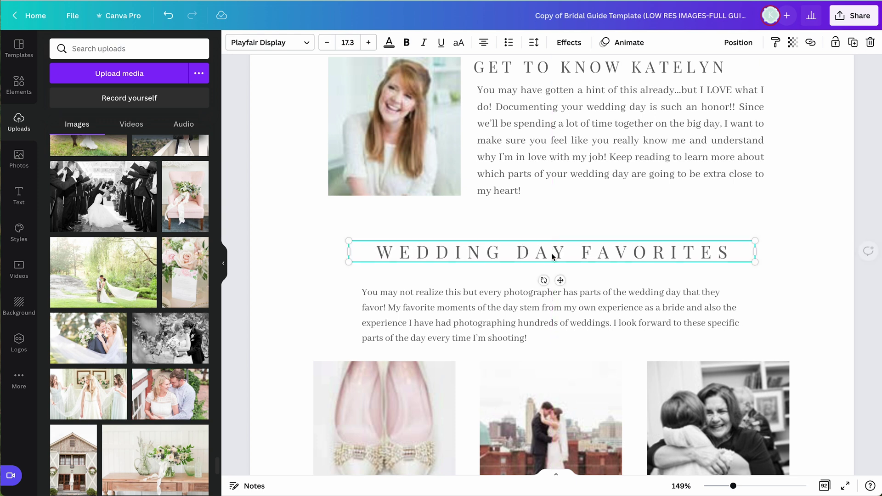
pyautogui.click(532, 43)
pyautogui.moveTo(605, 87); pyautogui.dragTo(597, 88)
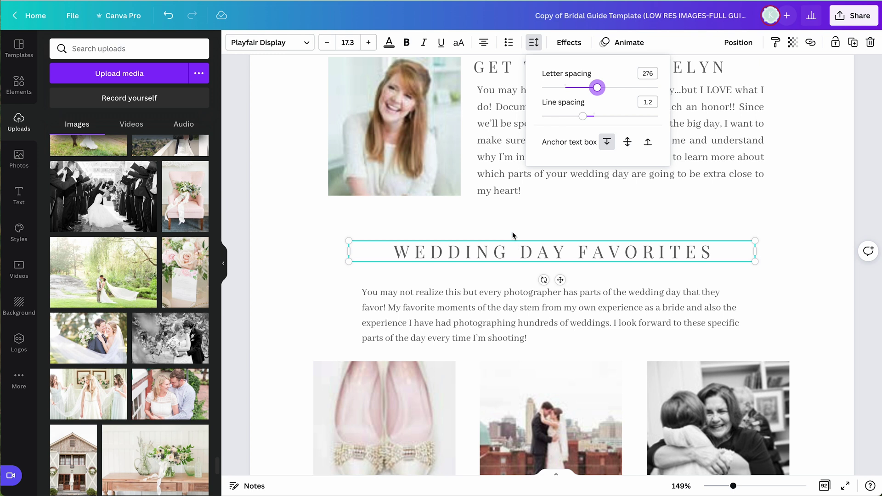
pyautogui.click(512, 232)
pyautogui.moveTo(528, 252); pyautogui.dragTo(529, 256)
pyautogui.click(510, 224)
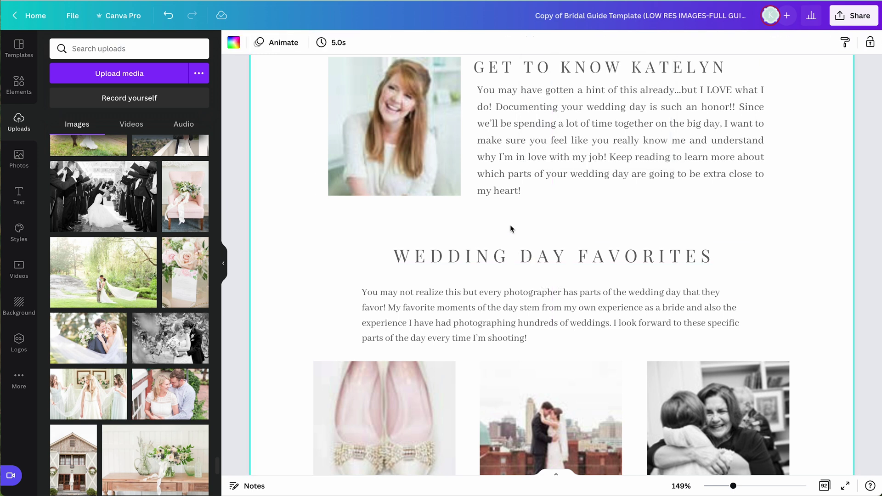
pyautogui.scroll(-5, 510, 225)
# Nudge the Wedding Day Favorites heading and its intro paragraph up together.
pyautogui.click(521, 274)
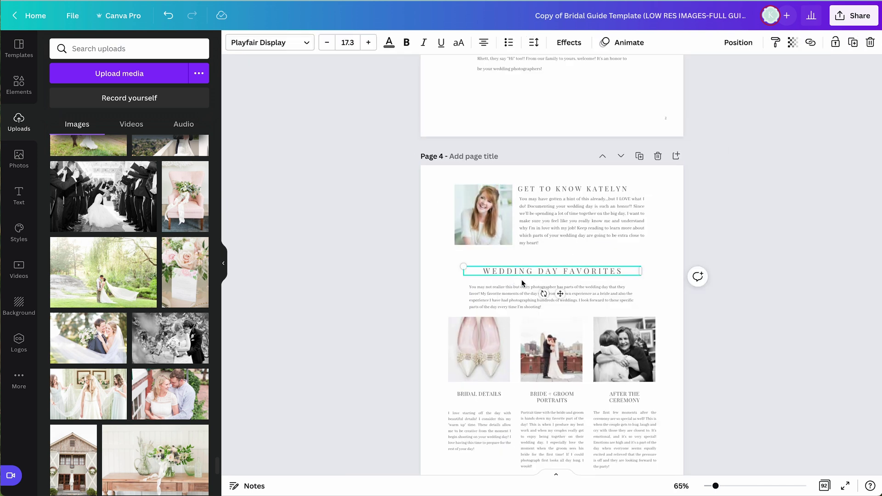
pyautogui.moveTo(515, 292); pyautogui.dragTo(513, 288)
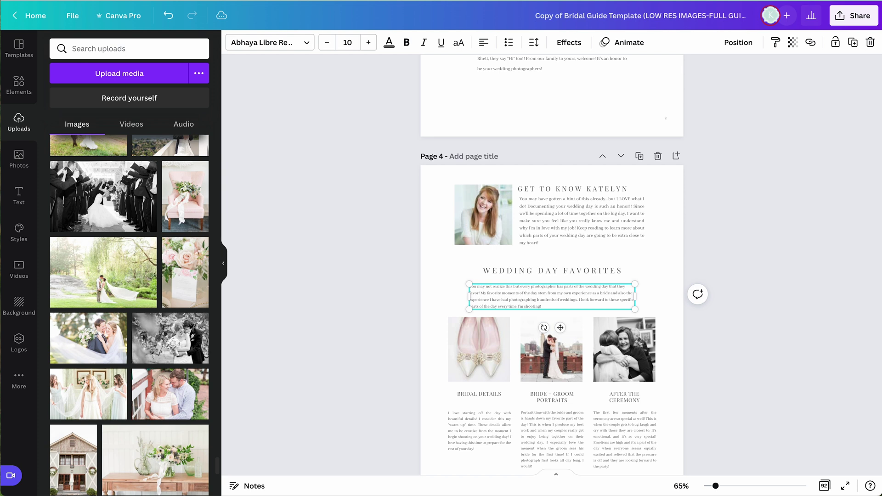
pyautogui.click(410, 291)
pyautogui.scroll(-2, 410, 290)
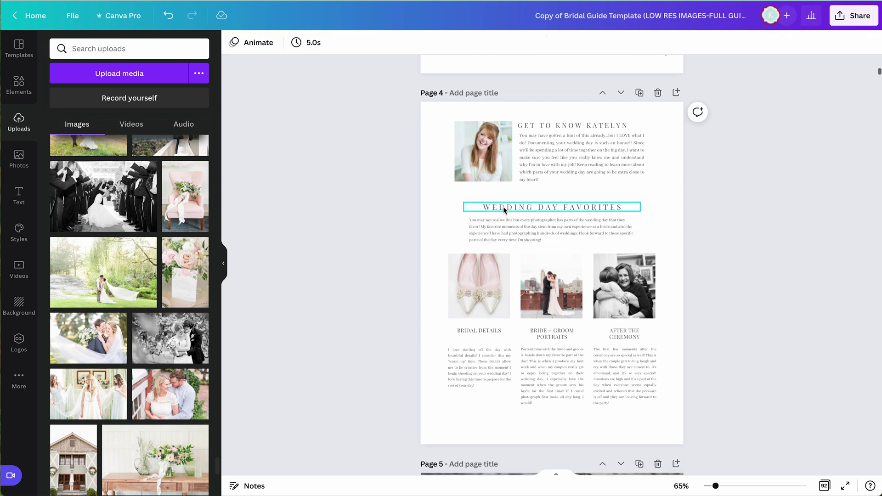
pyautogui.click(479, 205)
pyautogui.keyDown('shift'); pyautogui.click(517, 239); pyautogui.keyUp('shift')
pyautogui.press('Up')
pyautogui.press('Up')
pyautogui.press('Up')
pyautogui.press('Up')
pyautogui.press('Up')
pyautogui.press('Up')
pyautogui.press('Up')
pyautogui.click(380, 239)
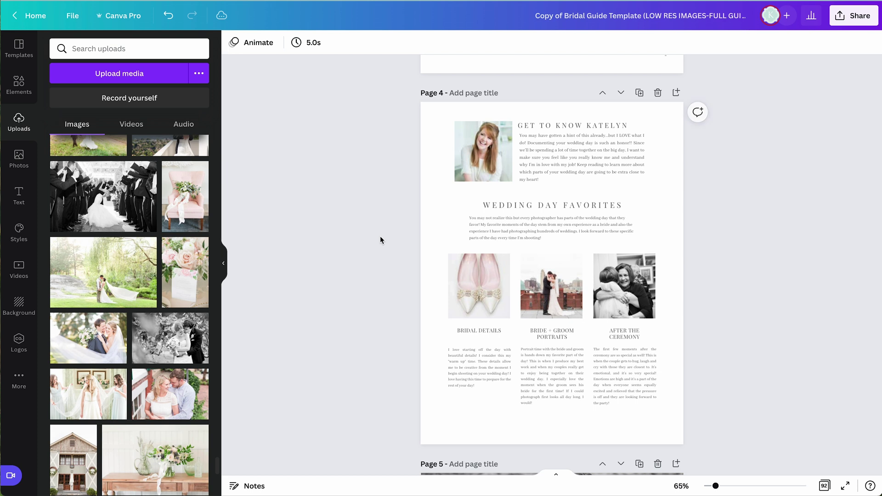
# Reduce the introduction paragraph beside the portrait to size 10.
pyautogui.click(543, 153)
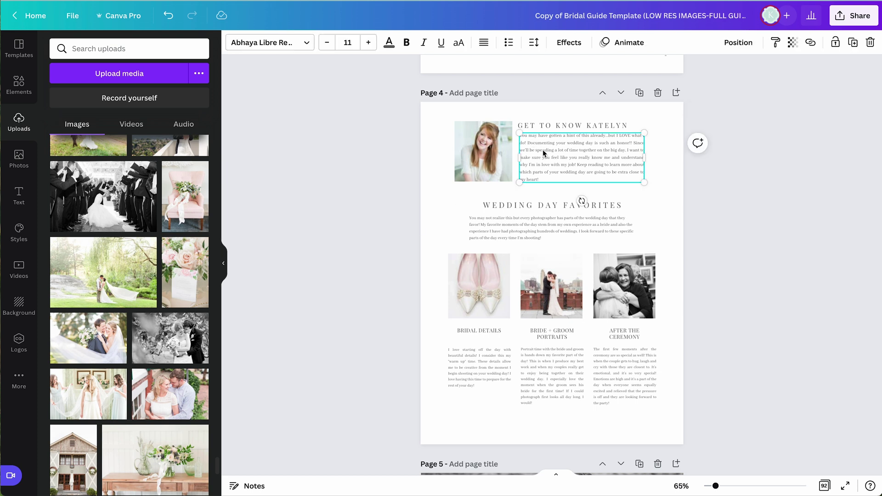
pyautogui.click(327, 42)
pyautogui.click(344, 189)
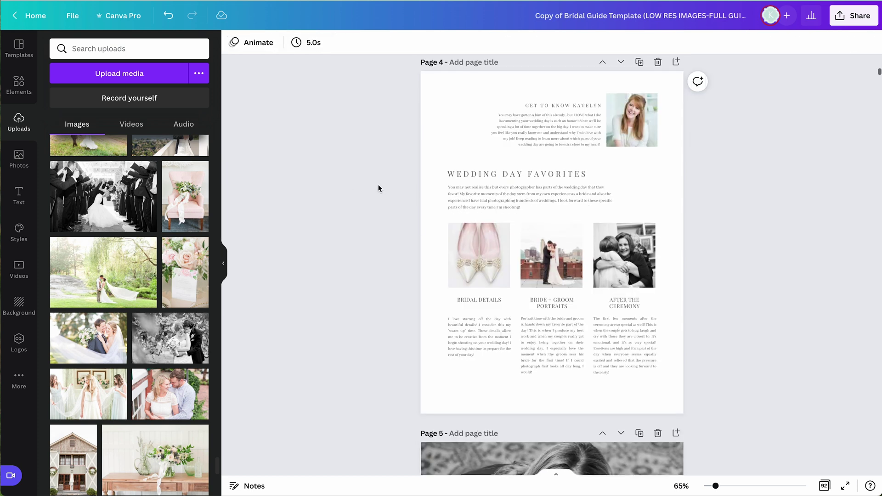
# Scroll down through the guide past page 11 toward the reception pages.
pyautogui.scroll(-15, 379, 189)
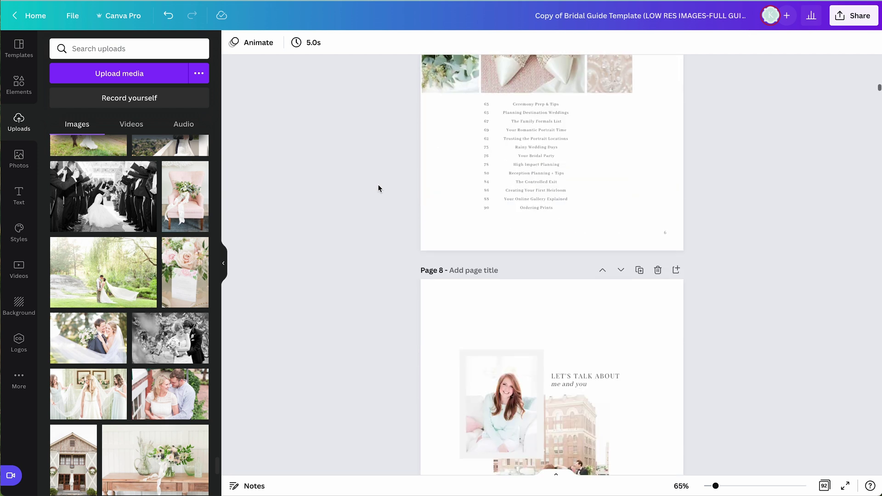
pyautogui.scroll(-2, 379, 188)
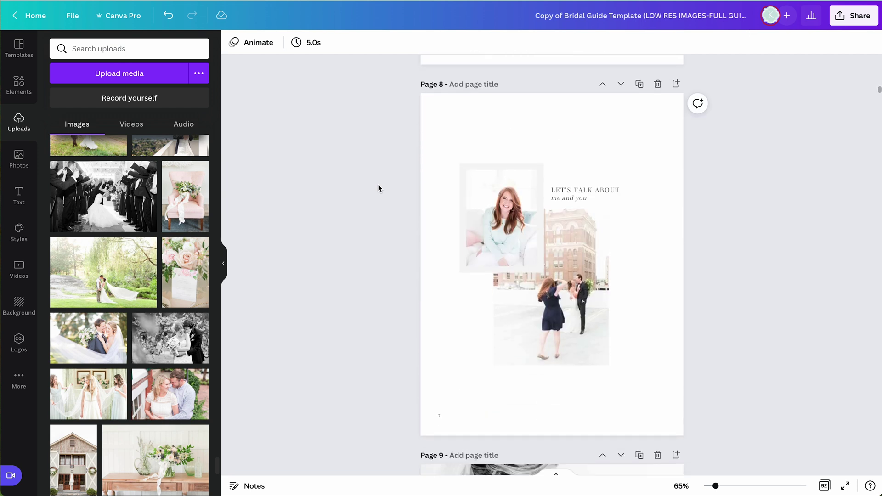
pyautogui.scroll(-3, 379, 189)
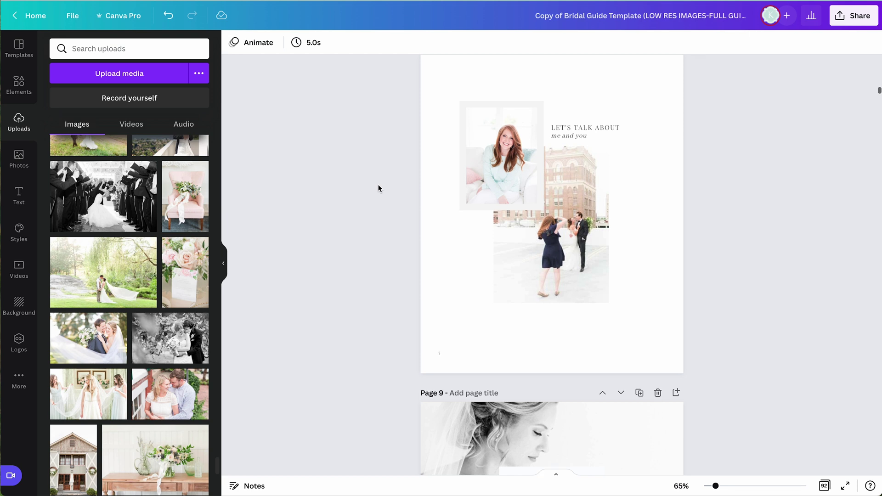
pyautogui.scroll(2, 379, 189)
pyautogui.scroll(-20, 348, 302)
pyautogui.scroll(-20, 346, 303)
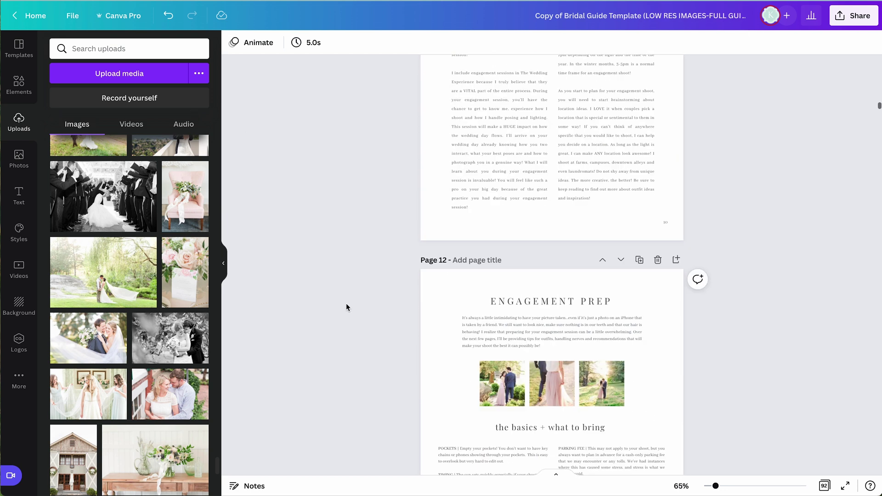
pyautogui.scroll(8, 346, 303)
pyautogui.scroll(-1, 346, 303)
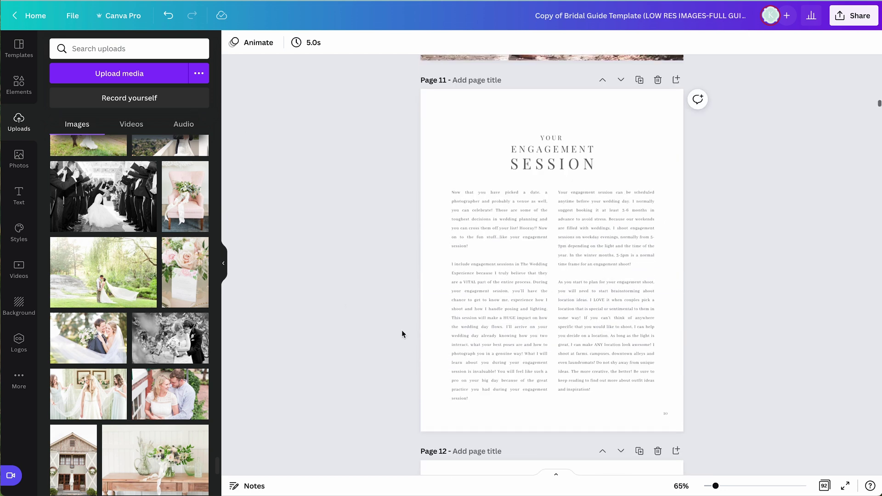
pyautogui.click(522, 261)
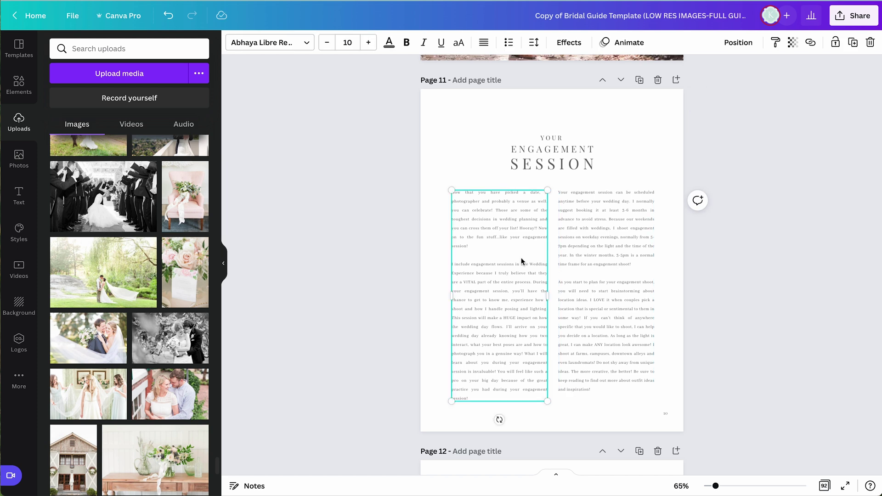
pyautogui.scroll(-5, 813, 165)
pyautogui.moveTo(878, 110); pyautogui.dragTo(878, 404)
pyautogui.scroll(-5, 812, 355)
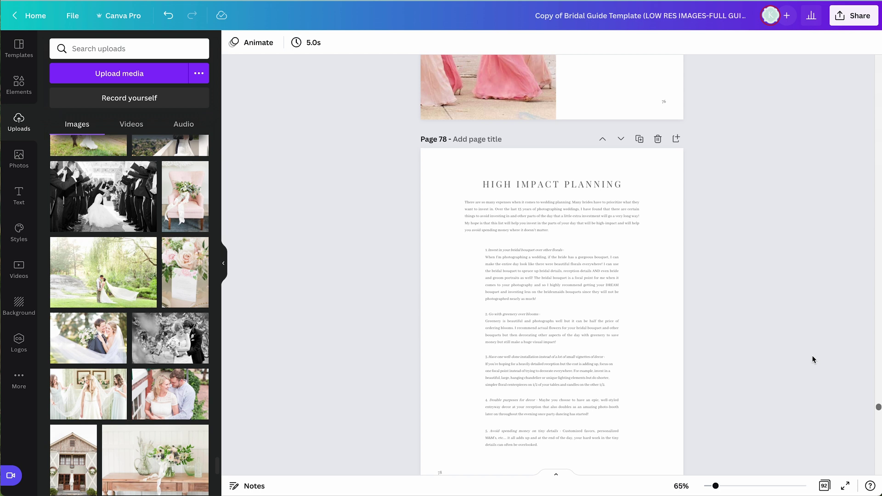
pyautogui.scroll(-10, 812, 355)
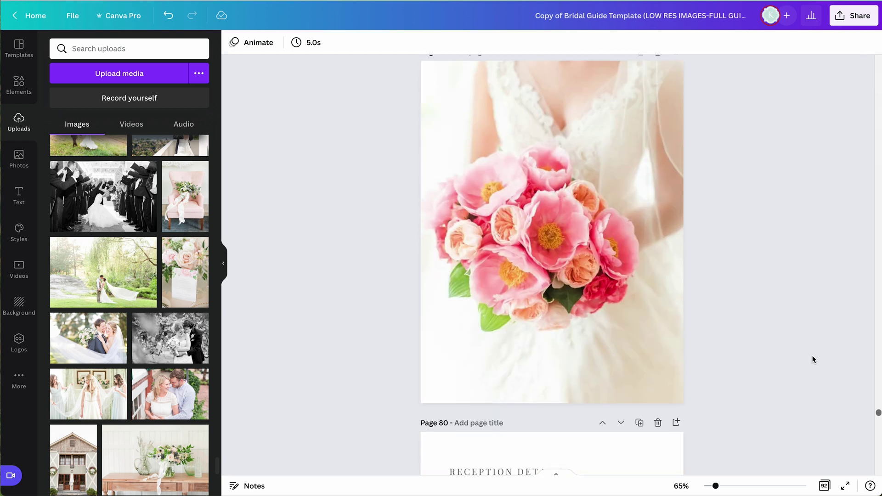
pyautogui.scroll(-8, 812, 355)
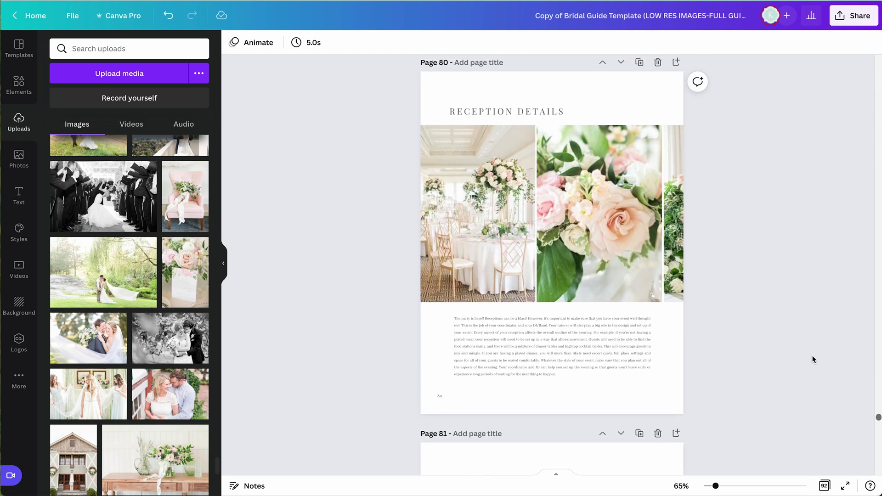
pyautogui.scroll(-8, 813, 358)
# Inspect the reception events list and introductory paragraph on page 81.
pyautogui.click(562, 367)
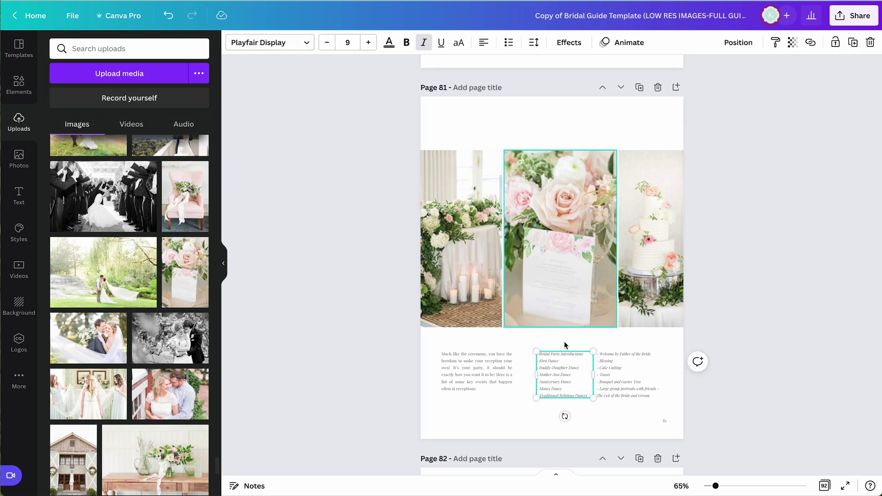
pyautogui.click(495, 367)
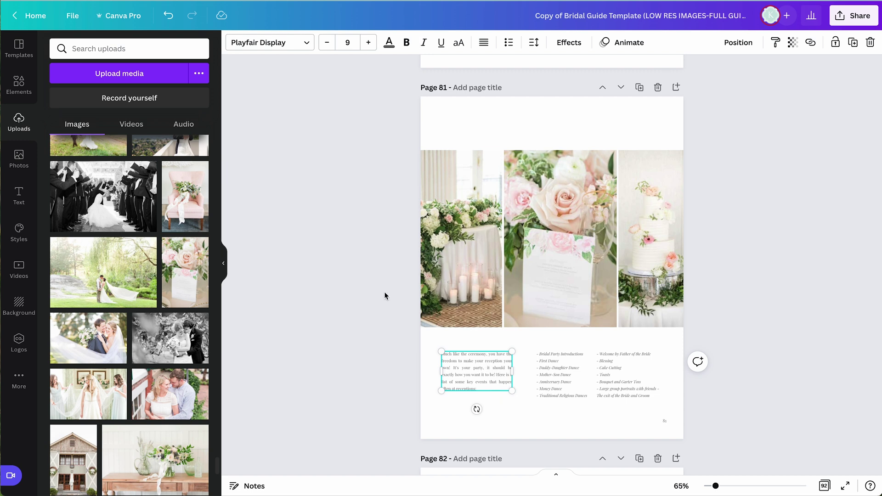
pyautogui.click(327, 283)
# Scroll down to page 91, Sample Printing Issues, with the $30-off discount code.
pyautogui.scroll(-10, 377, 380)
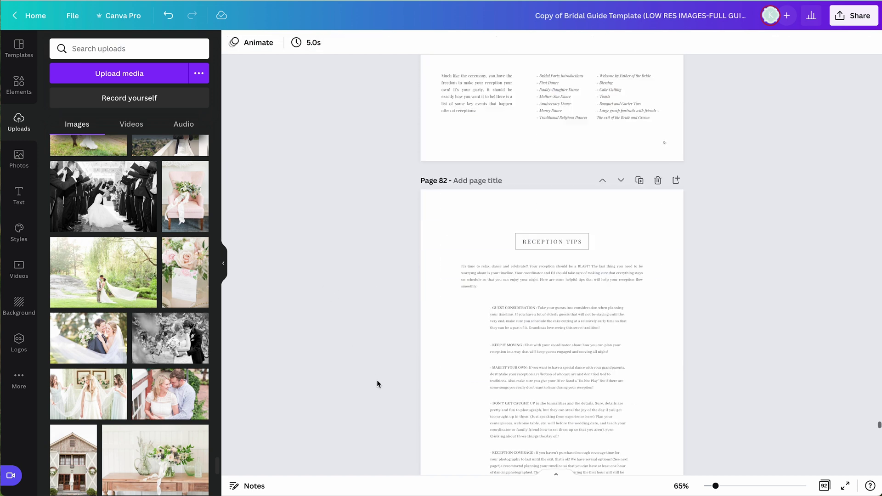
pyautogui.scroll(3, 377, 380)
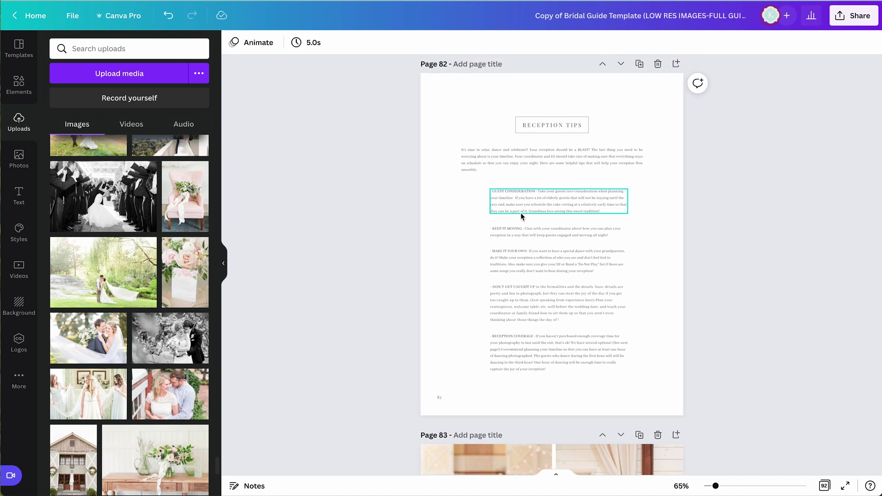
pyautogui.scroll(-5, 436, 268)
pyautogui.scroll(-12, 435, 269)
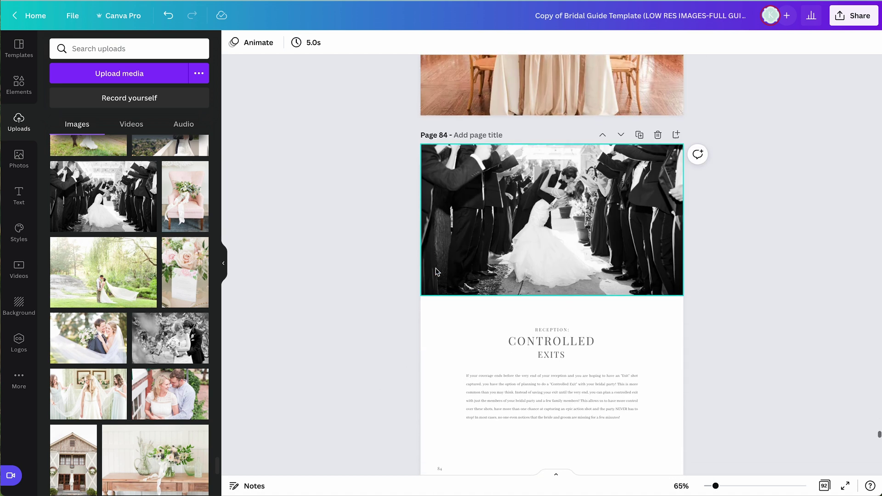
pyautogui.scroll(-2, 386, 264)
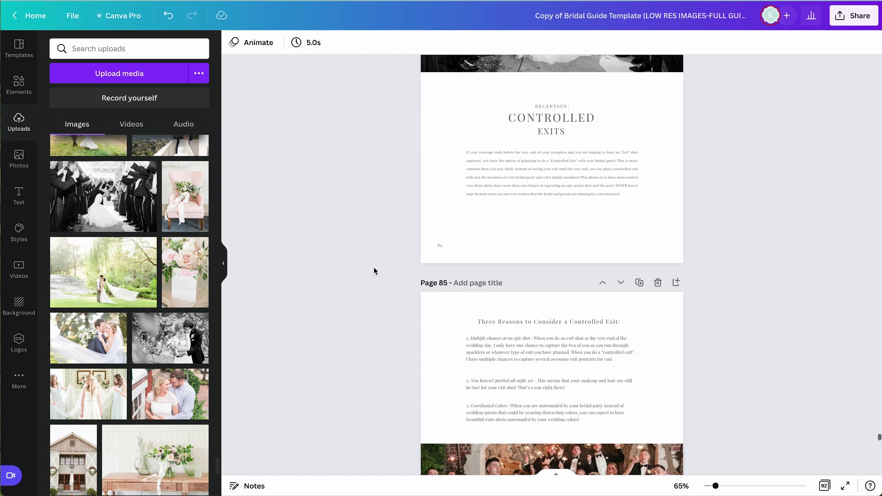
pyautogui.scroll(-1, 374, 266)
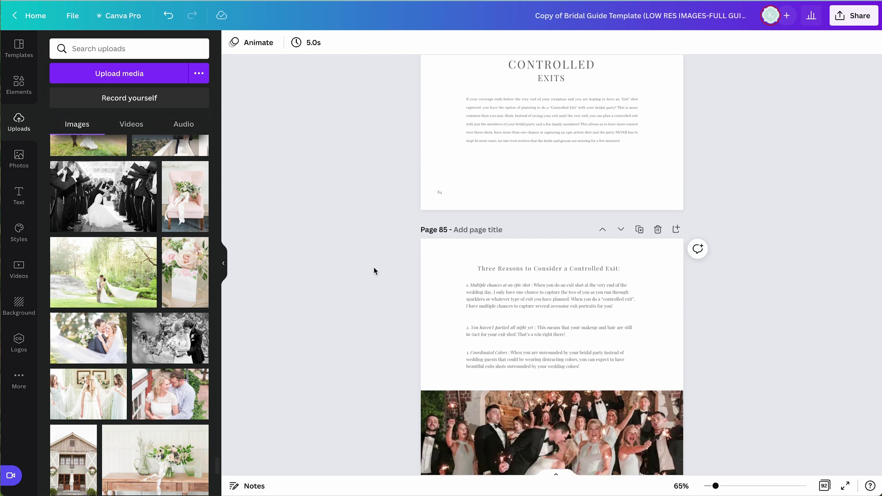
pyautogui.scroll(-10, 374, 271)
pyautogui.scroll(-1, 375, 271)
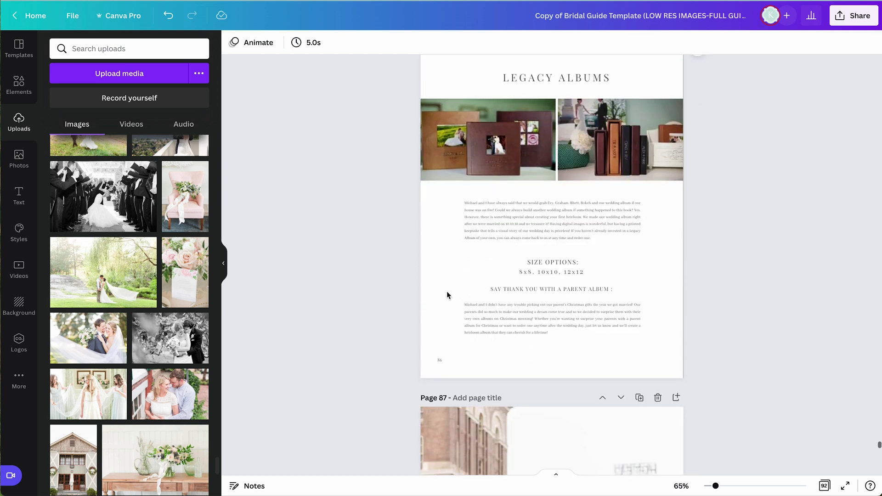
pyautogui.scroll(-10, 387, 224)
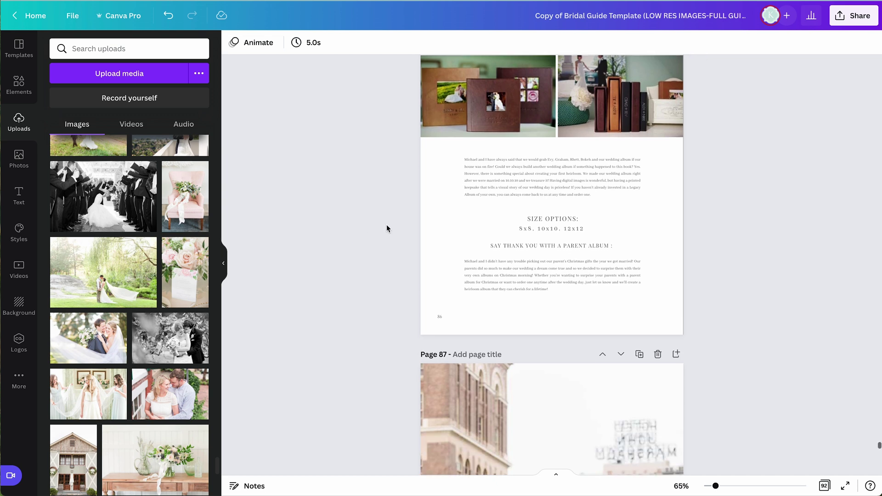
pyautogui.scroll(-5, 387, 224)
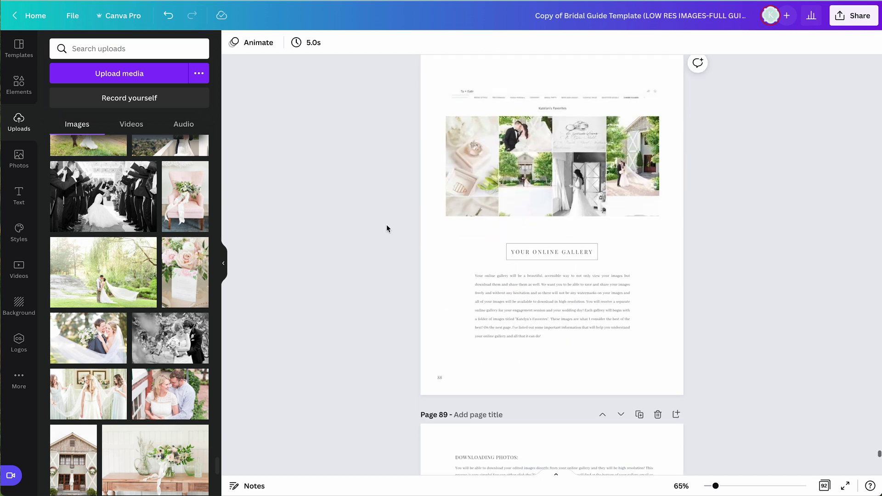
pyautogui.scroll(-1, 415, 241)
pyautogui.scroll(-15, 414, 238)
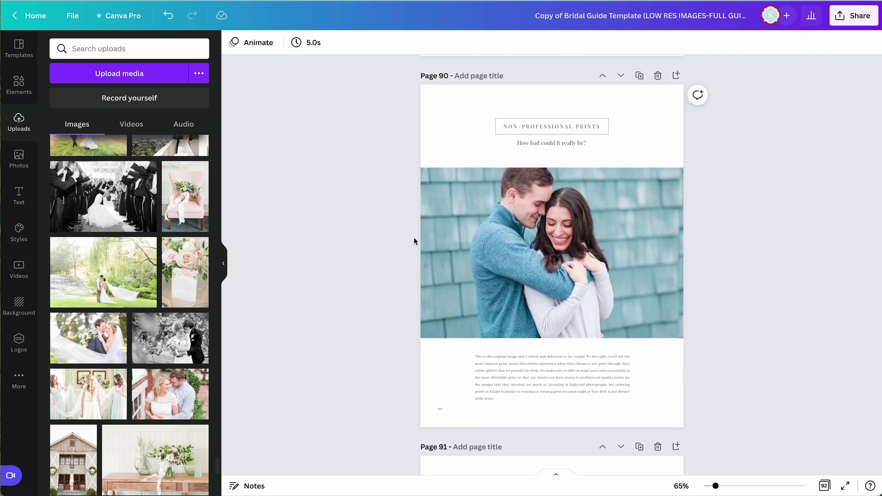
pyautogui.scroll(-8, 414, 241)
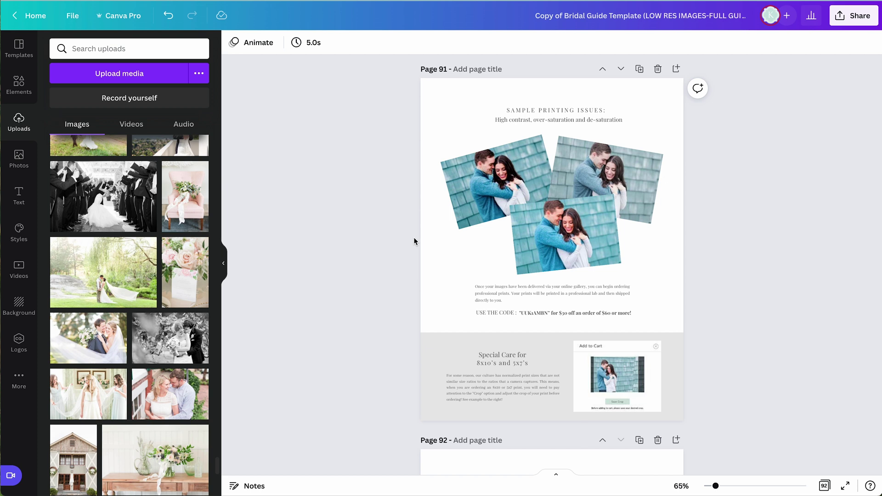
pyautogui.scroll(5, 413, 237)
pyautogui.scroll(1, 414, 237)
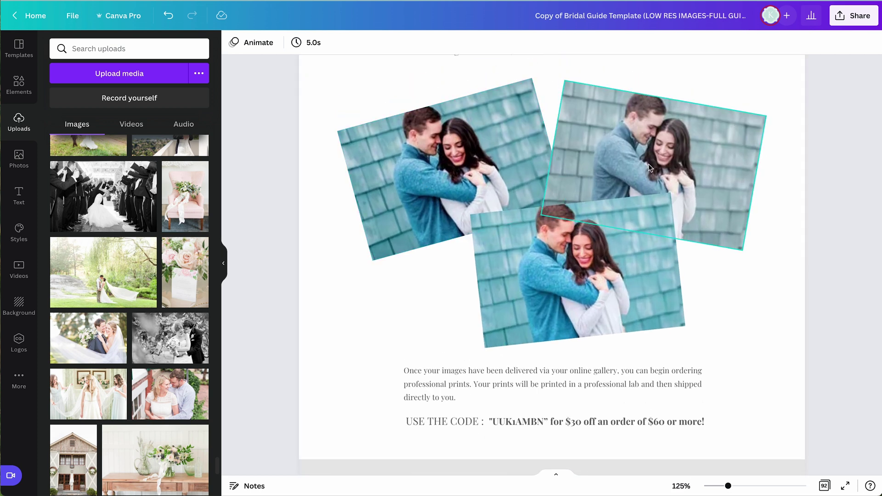
pyautogui.scroll(-5, 564, 304)
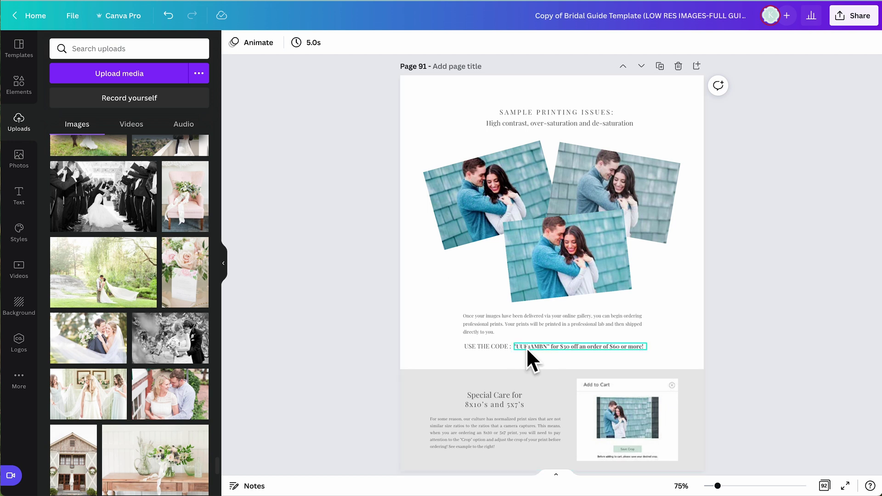
pyautogui.scroll(-1, 452, 345)
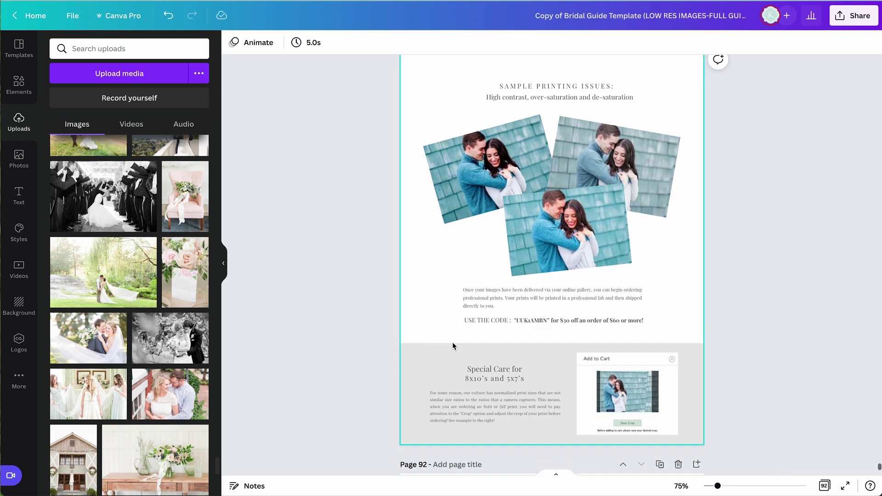
pyautogui.scroll(-2, 433, 386)
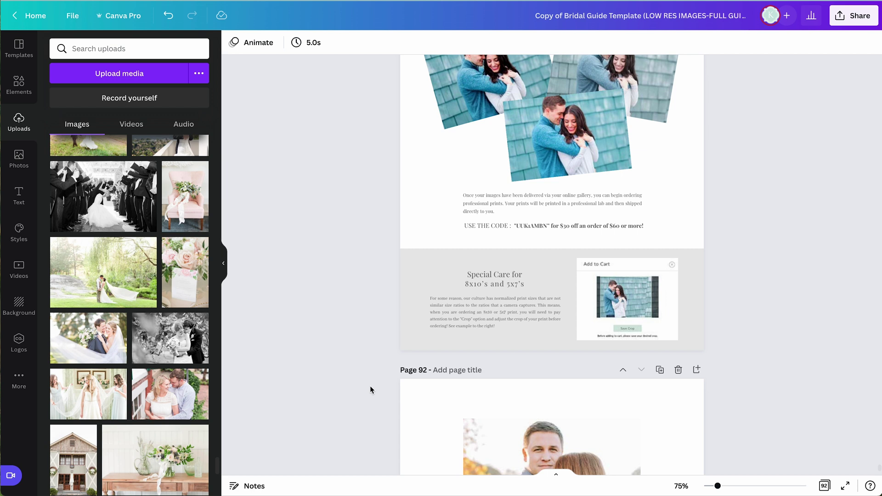
pyautogui.scroll(-3, 371, 385)
pyautogui.scroll(1, 371, 385)
pyautogui.hotkey('ctrl', '+')
pyautogui.hotkey('ctrl', '+')
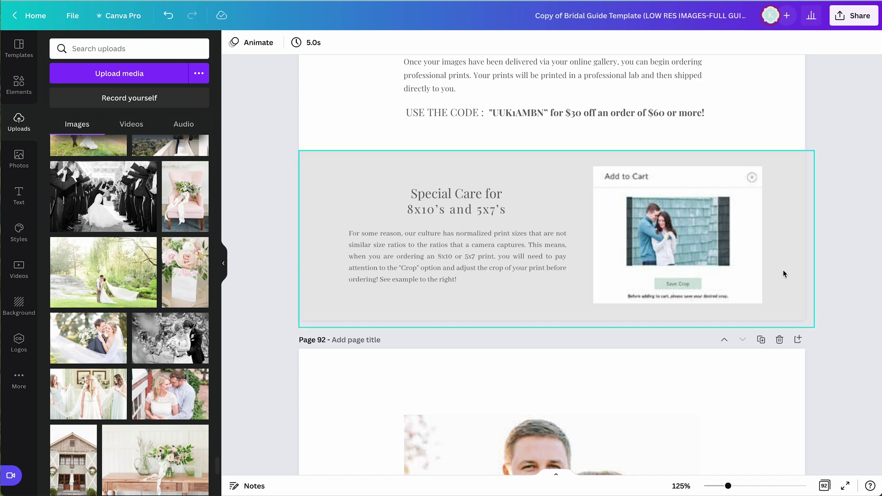
pyautogui.scroll(-5, 806, 278)
# Scroll back up to page 7's contents, listing Ceremony Prep & Tips to Ordering Prints.
pyautogui.scroll(2, 806, 282)
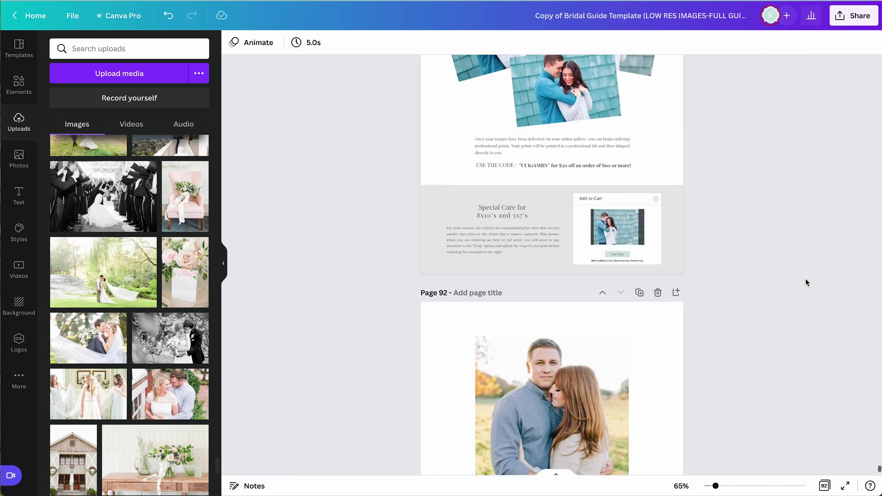
pyautogui.scroll(10, 806, 282)
pyautogui.scroll(15, 806, 281)
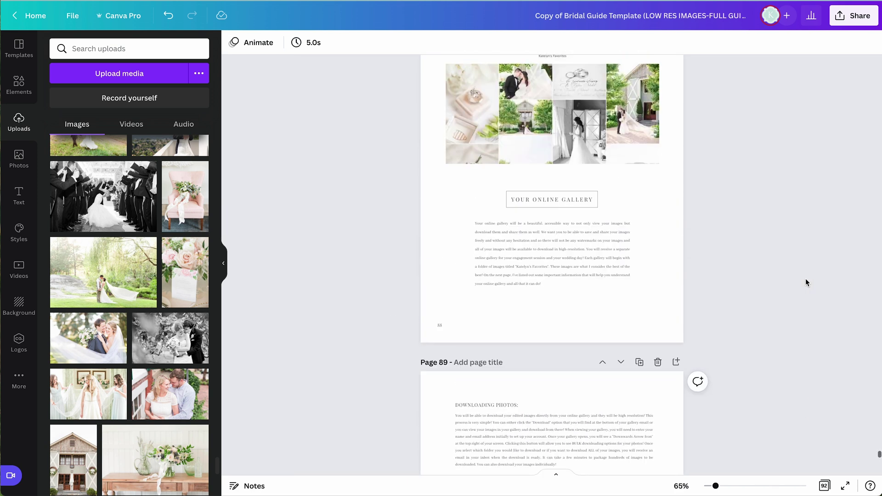
pyautogui.scroll(8, 806, 282)
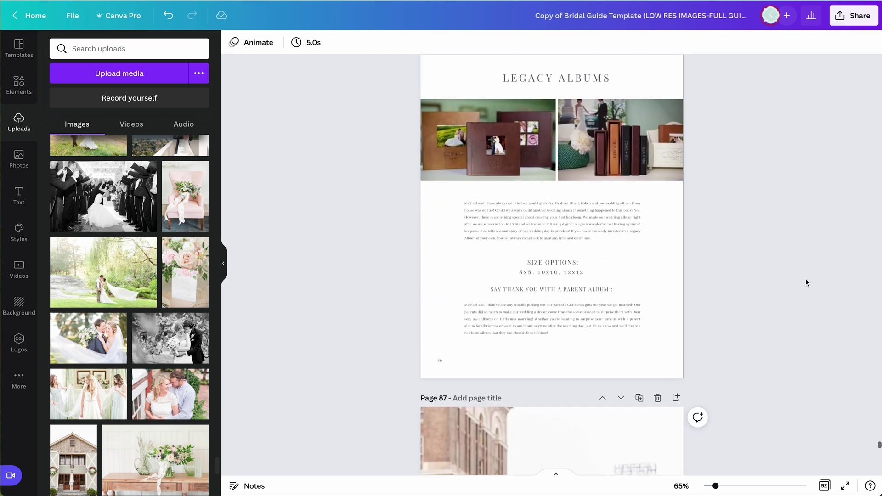
pyautogui.scroll(8, 806, 282)
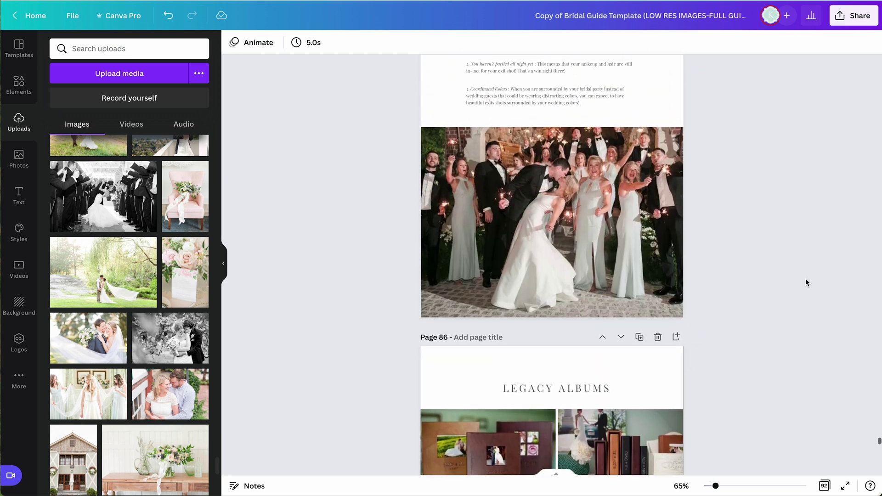
pyautogui.scroll(-1, 807, 282)
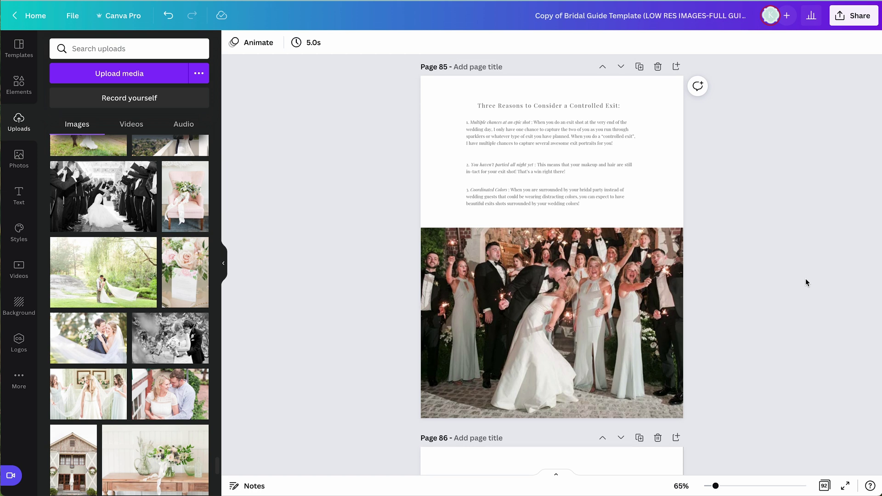
pyautogui.scroll(6, 806, 279)
pyautogui.moveTo(878, 437); pyautogui.dragTo(827, 88)
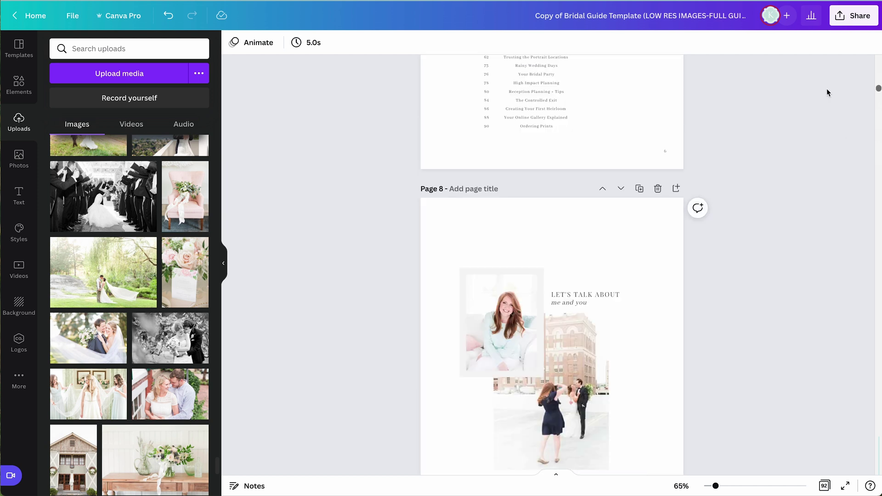
pyautogui.scroll(5, 826, 88)
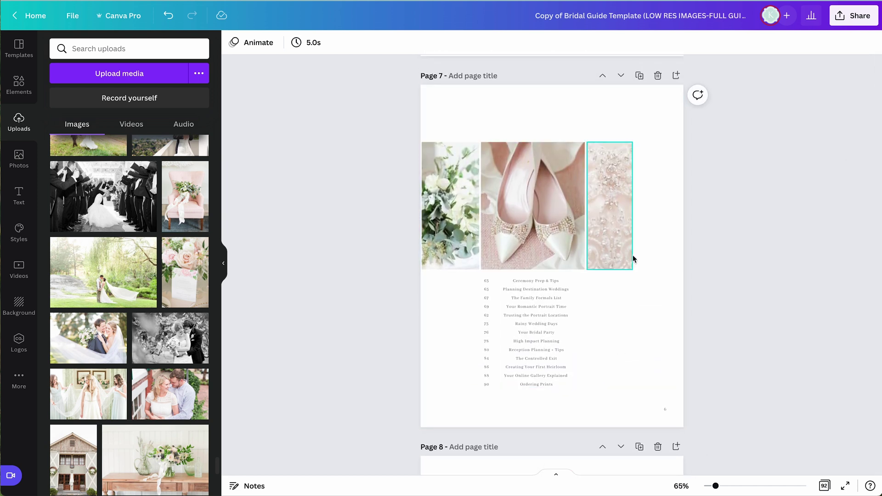